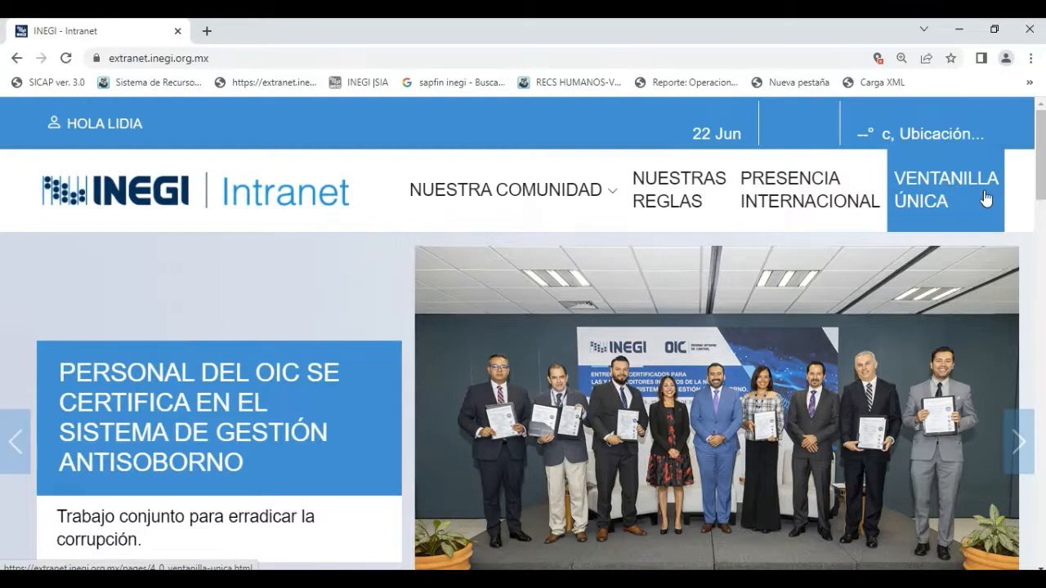
Open the Comisiones y Comprobaciones procedure from the Trámites section of Ventanilla Única.
{"action": "left_click", "coordinate": [936, 195]}
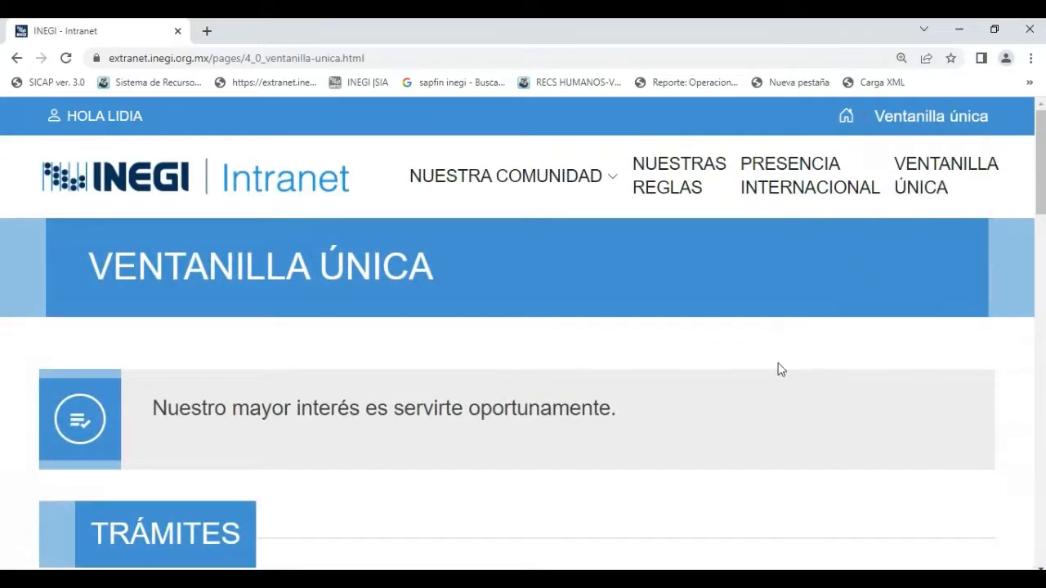
{"action": "scroll", "coordinate": [779, 369], "scroll_direction": "down", "scroll_amount": 3}
{"action": "scroll", "coordinate": [778, 368], "scroll_direction": "down", "scroll_amount": 1}
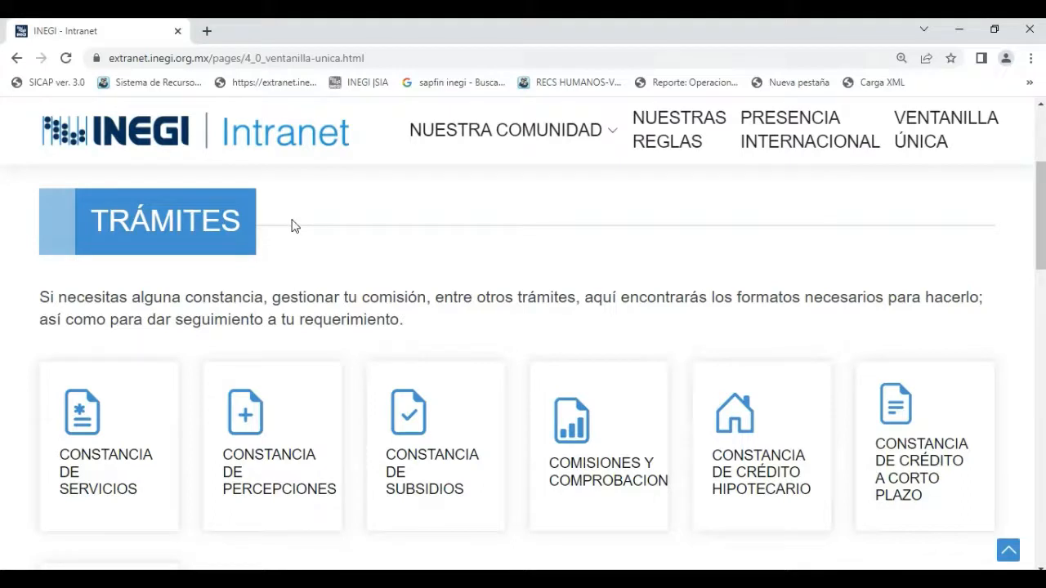
{"action": "left_click", "coordinate": [575, 433]}
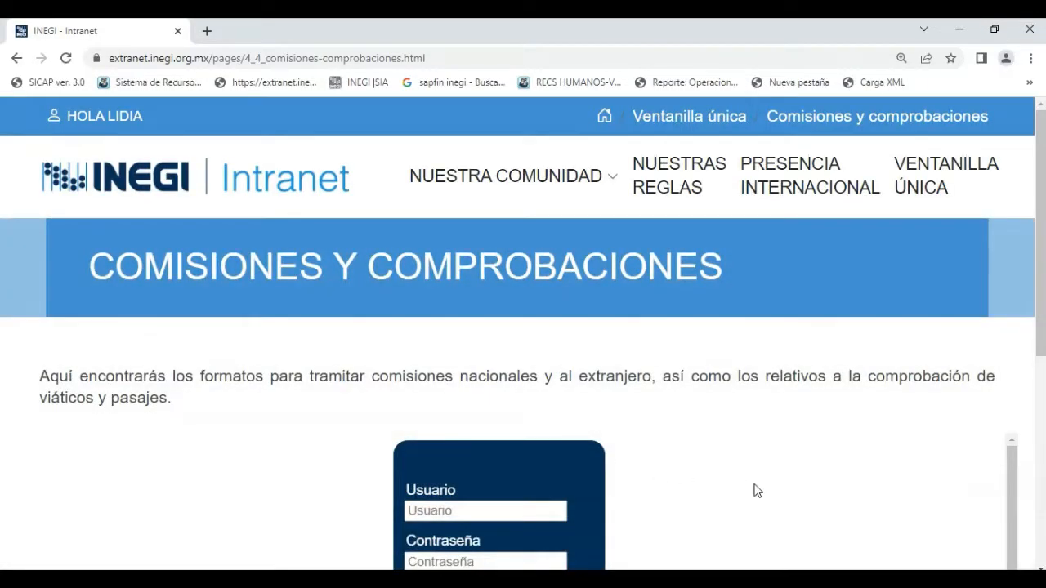
Enter the account username in the Usuario field of the Comisiones y Comprobaciones login form.
{"action": "scroll", "coordinate": [738, 467], "scroll_direction": "down", "scroll_amount": 1}
{"action": "scroll", "coordinate": [738, 466], "scroll_direction": "up", "scroll_amount": 1}
{"action": "left_click", "coordinate": [466, 512]}
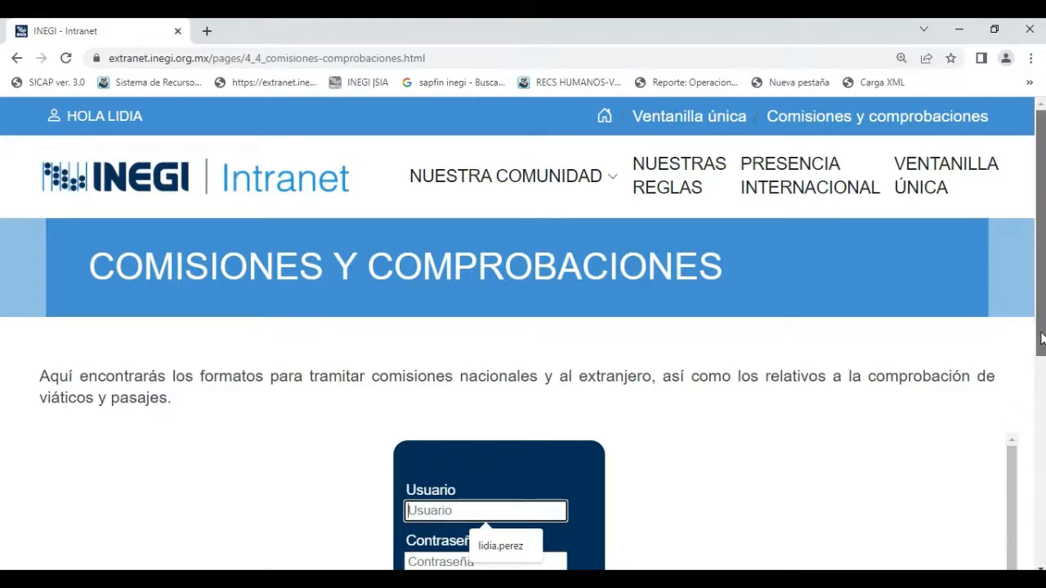
{"action": "scroll", "coordinate": [1013, 433], "scroll_direction": "down", "scroll_amount": 3}
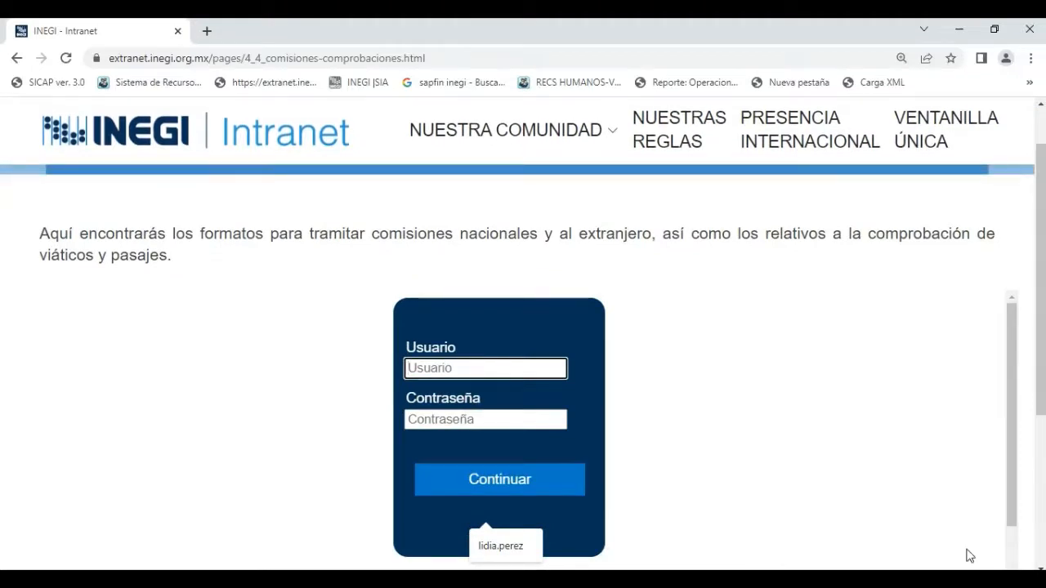
{"action": "type", "text": "Isa"}
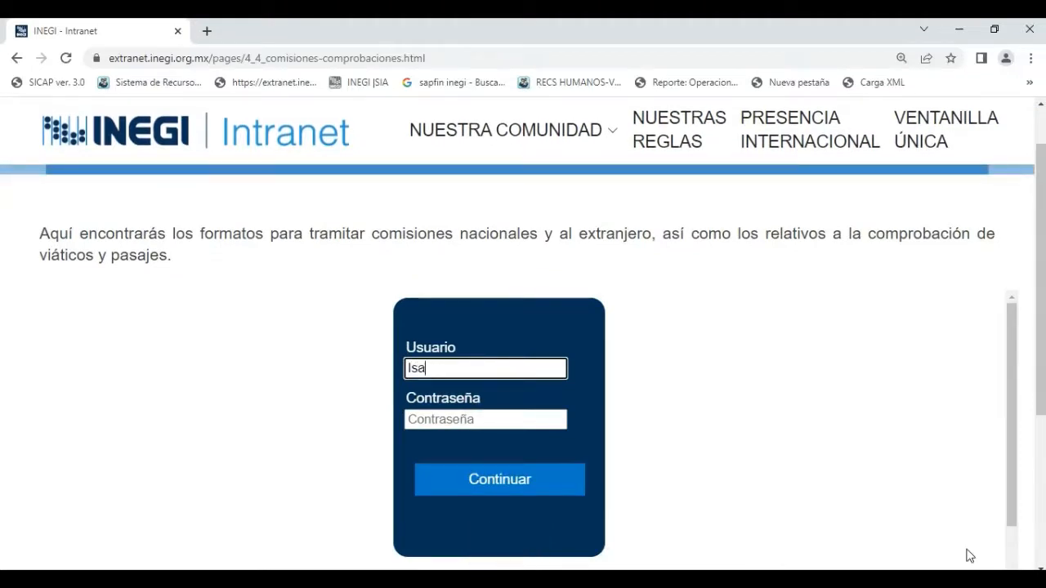
{"action": "key", "text": "BackSpace"}
{"action": "key", "text": "BackSpace"}
{"action": "key", "text": "BackSpace"}
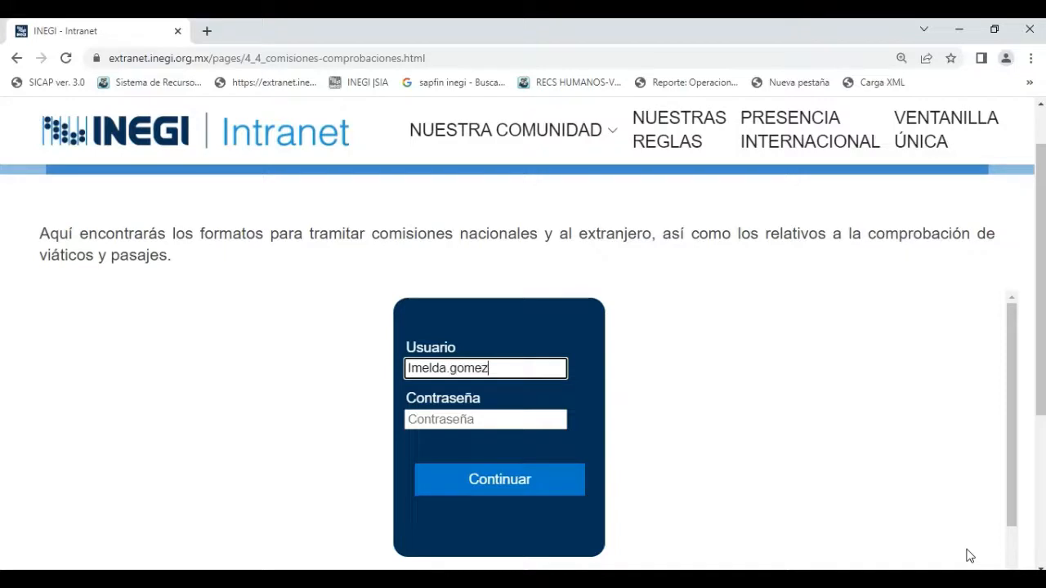
Enter the account password in the Contraseña field and log in.
{"action": "key", "text": "Tab"}
{"action": "type", "text": "•••••"}
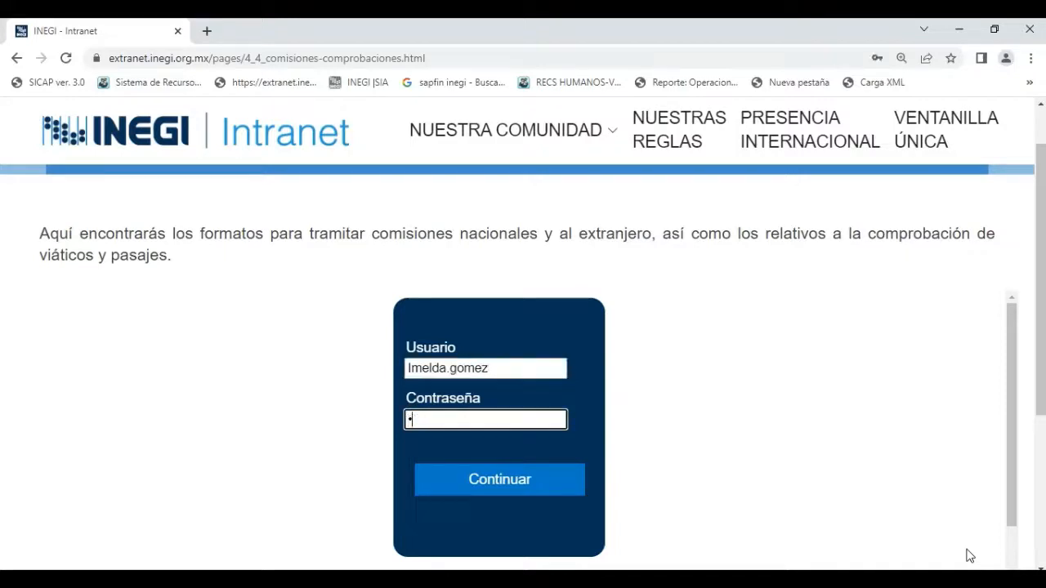
{"action": "type", "text": "•••••••••"}
{"action": "left_click", "coordinate": [506, 487]}
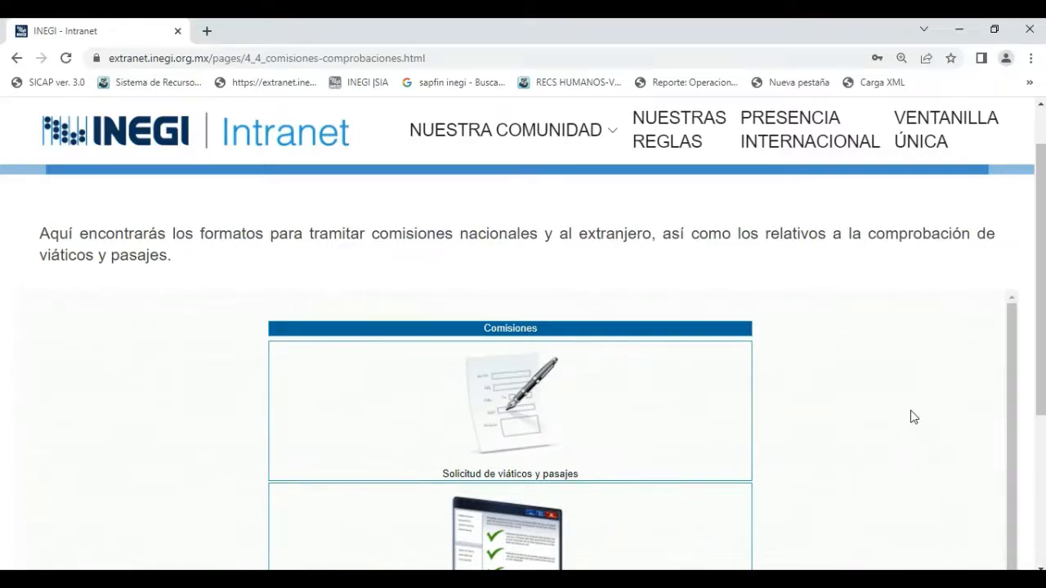
Open Comprobación de viáticos y pasajes from the Comisiones options.
{"action": "scroll", "coordinate": [910, 410], "scroll_direction": "down", "scroll_amount": 1}
{"action": "scroll", "coordinate": [911, 411], "scroll_direction": "up", "scroll_amount": 1}
{"action": "scroll", "coordinate": [564, 426], "scroll_direction": "down", "scroll_amount": 3}
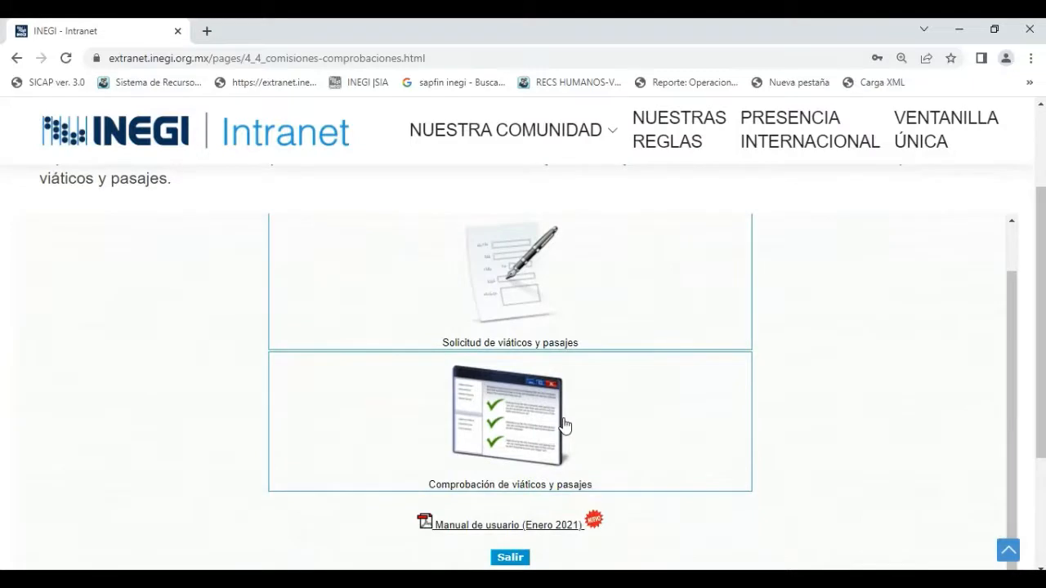
{"action": "left_click", "coordinate": [512, 432]}
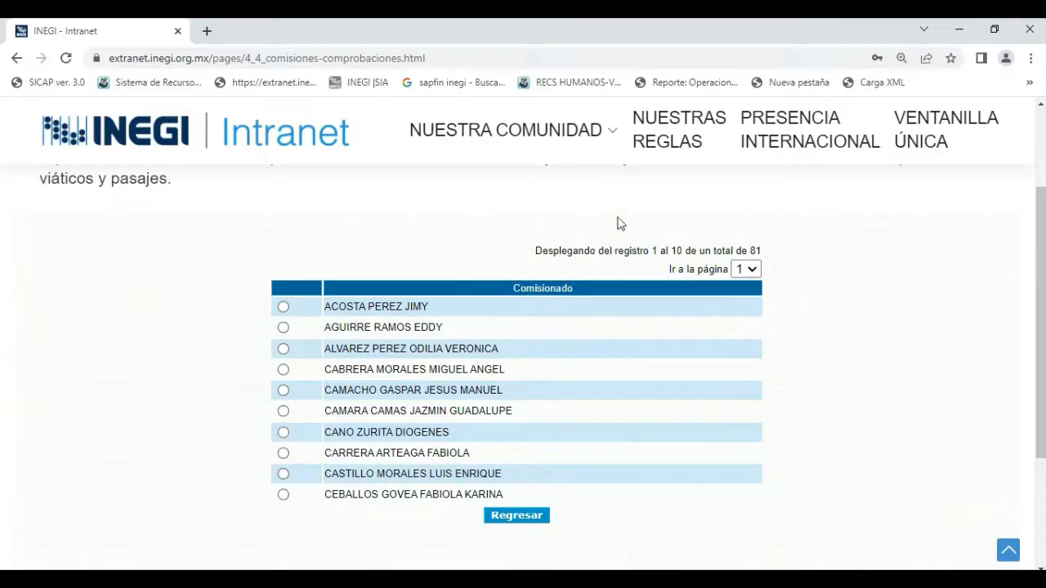
Go to page 8 of the Comisionado list and select the seventh employee on it.
{"action": "left_click", "coordinate": [752, 273]}
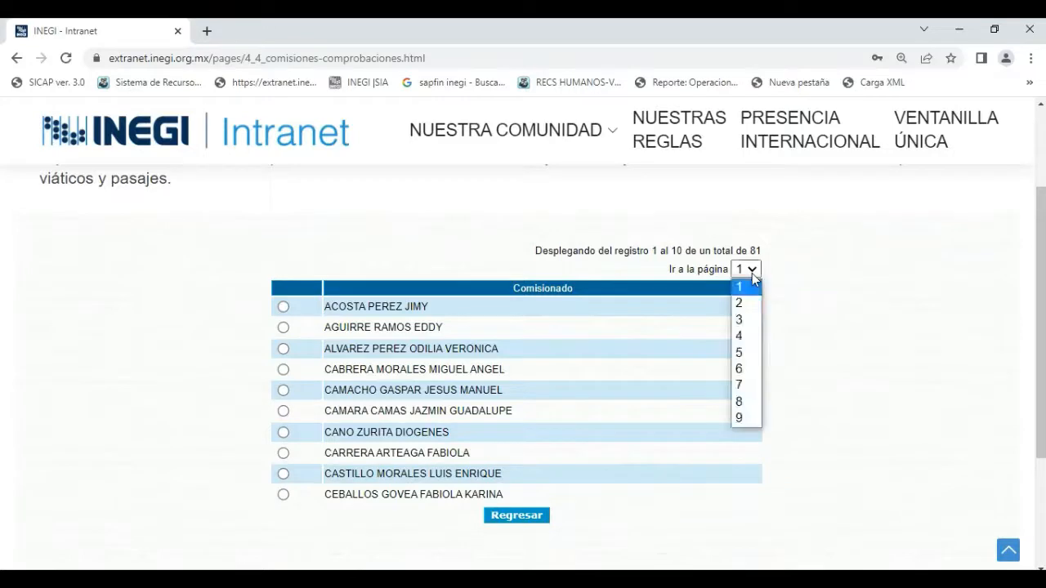
{"action": "left_click", "coordinate": [739, 403]}
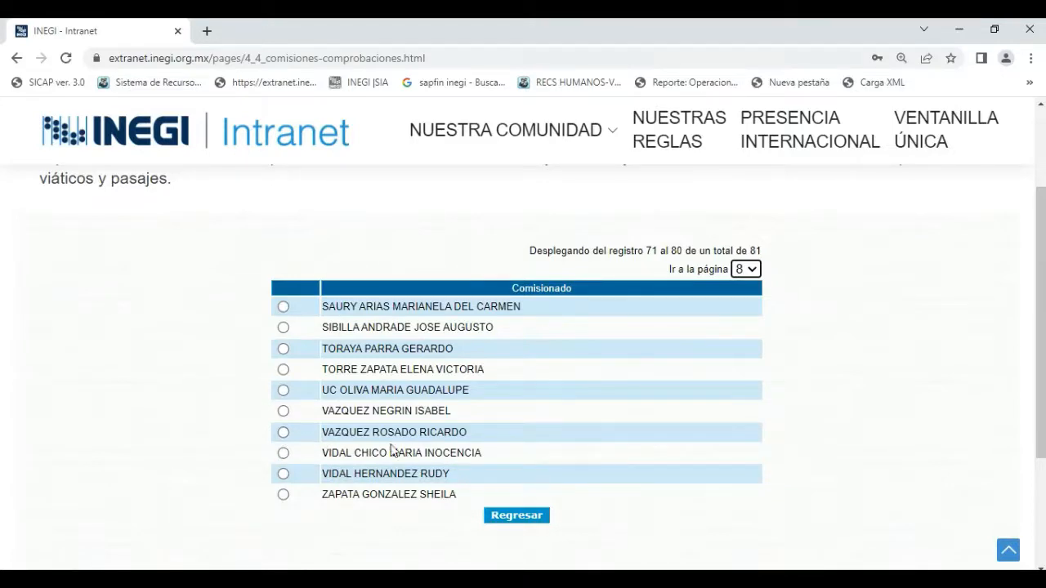
{"action": "left_click", "coordinate": [284, 432]}
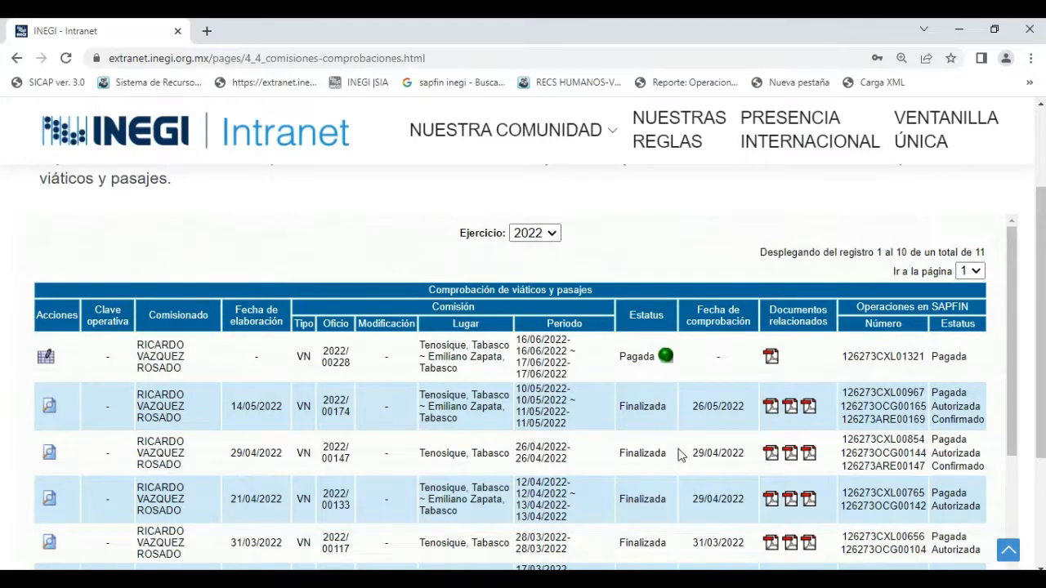
Start the comprobación of the Pagada commission to Tenosique and Emiliano Zapata and mark it as carried out conforme Oficio.
{"action": "scroll", "coordinate": [678, 453], "scroll_direction": "down", "scroll_amount": 1}
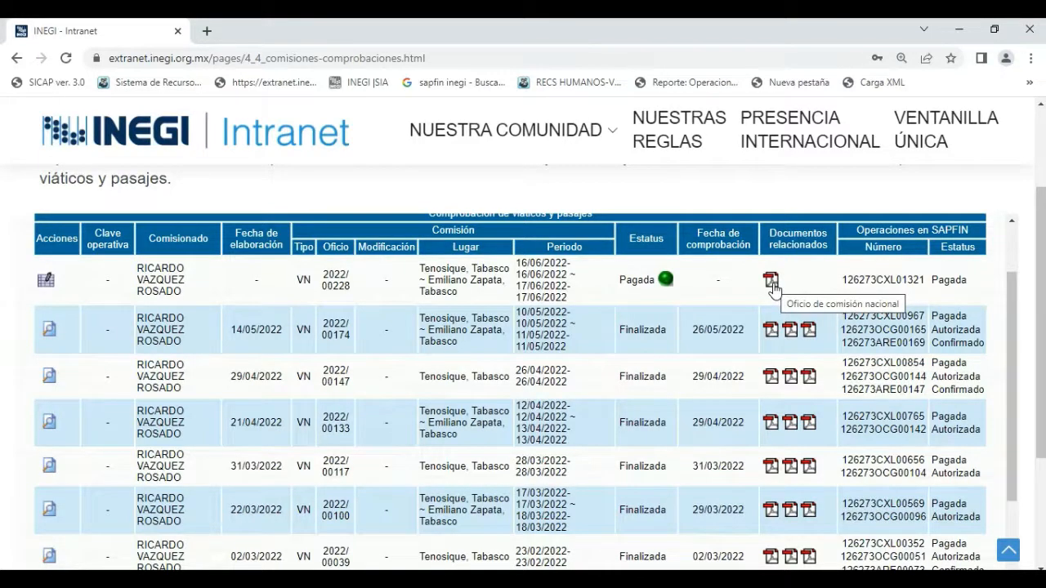
{"action": "left_click", "coordinate": [46, 285]}
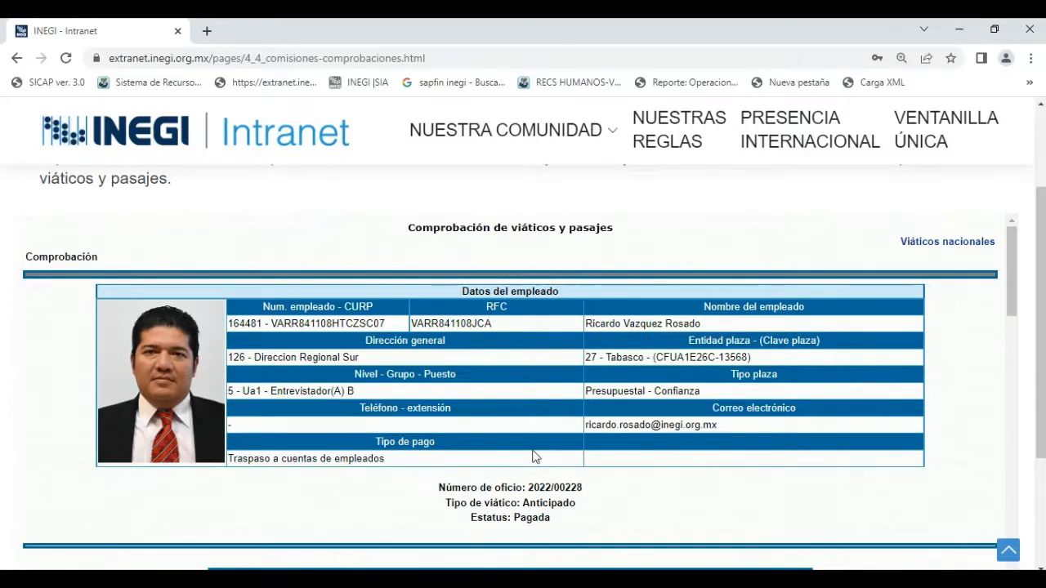
{"action": "scroll", "coordinate": [533, 440], "scroll_direction": "down", "scroll_amount": 2}
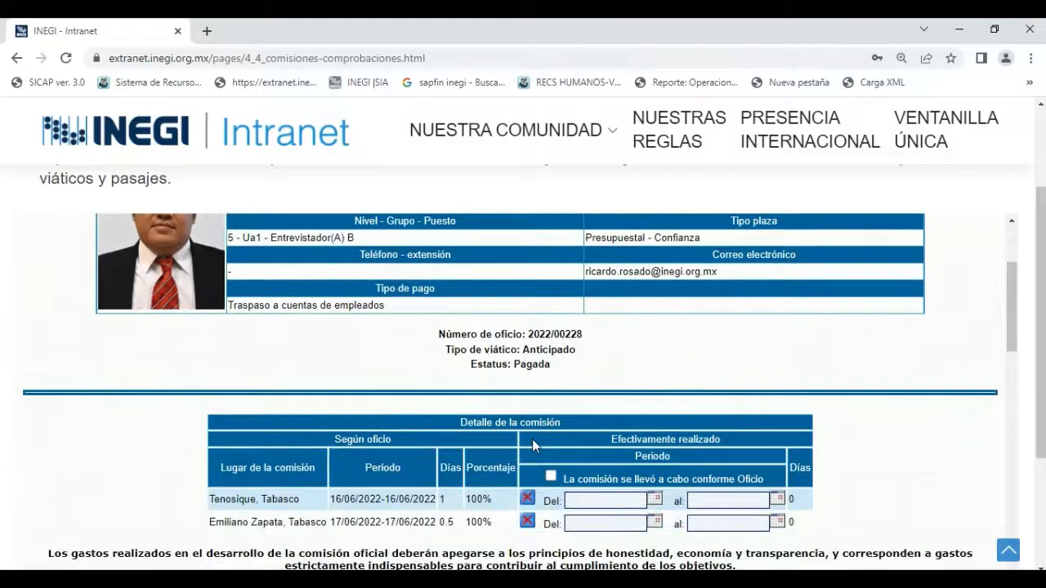
{"action": "scroll", "coordinate": [562, 352], "scroll_direction": "down", "scroll_amount": 1}
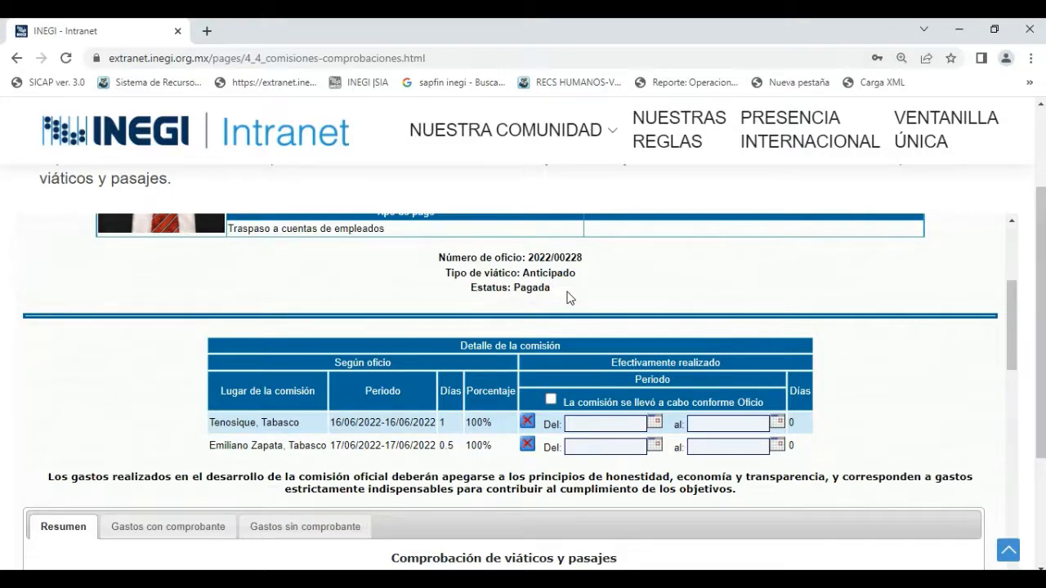
{"action": "scroll", "coordinate": [570, 298], "scroll_direction": "down", "scroll_amount": 1}
{"action": "scroll", "coordinate": [569, 294], "scroll_direction": "down", "scroll_amount": 1}
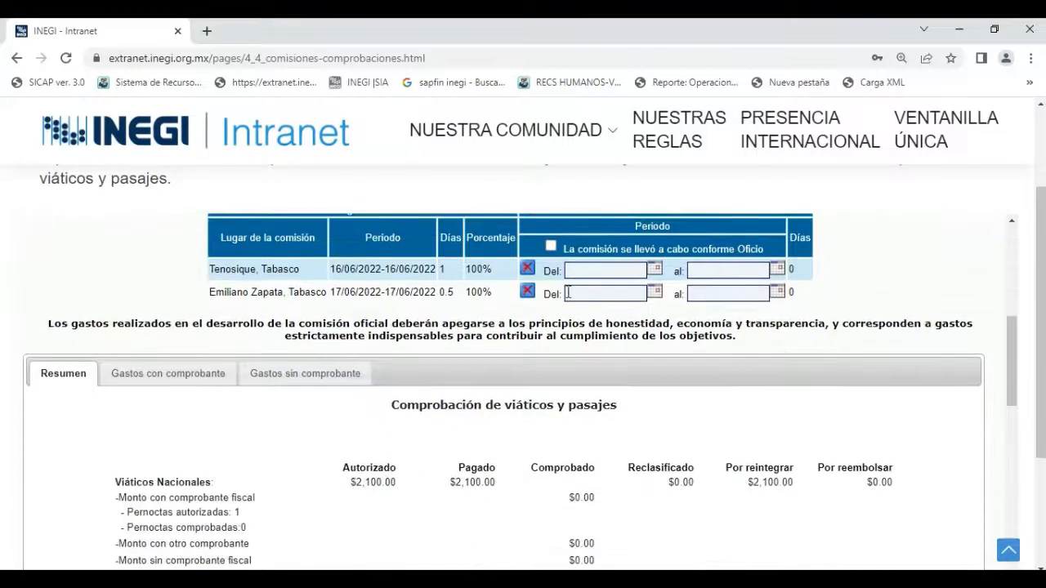
{"action": "scroll", "coordinate": [568, 293], "scroll_direction": "up", "scroll_amount": 1}
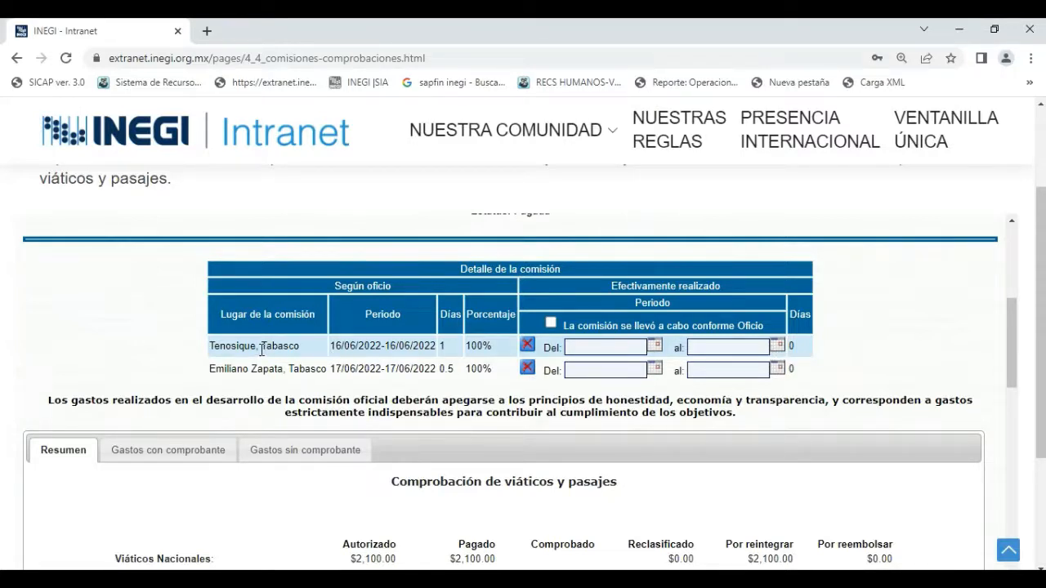
{"action": "left_click", "coordinate": [552, 323]}
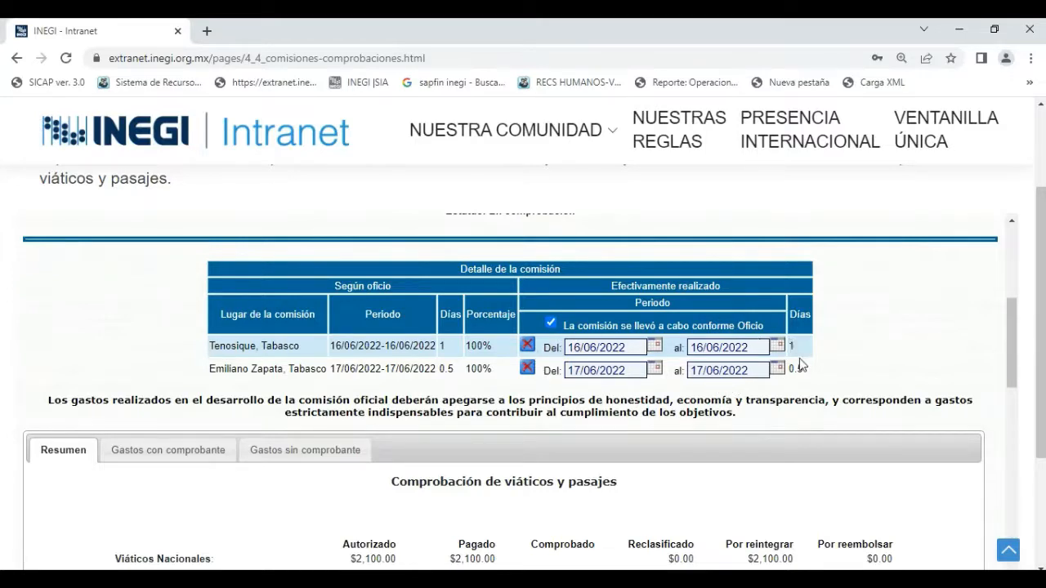
Review the Resumen of viáticos y pasajes and open Gastos con comprobante.
{"action": "scroll", "coordinate": [812, 368], "scroll_direction": "down", "scroll_amount": 1}
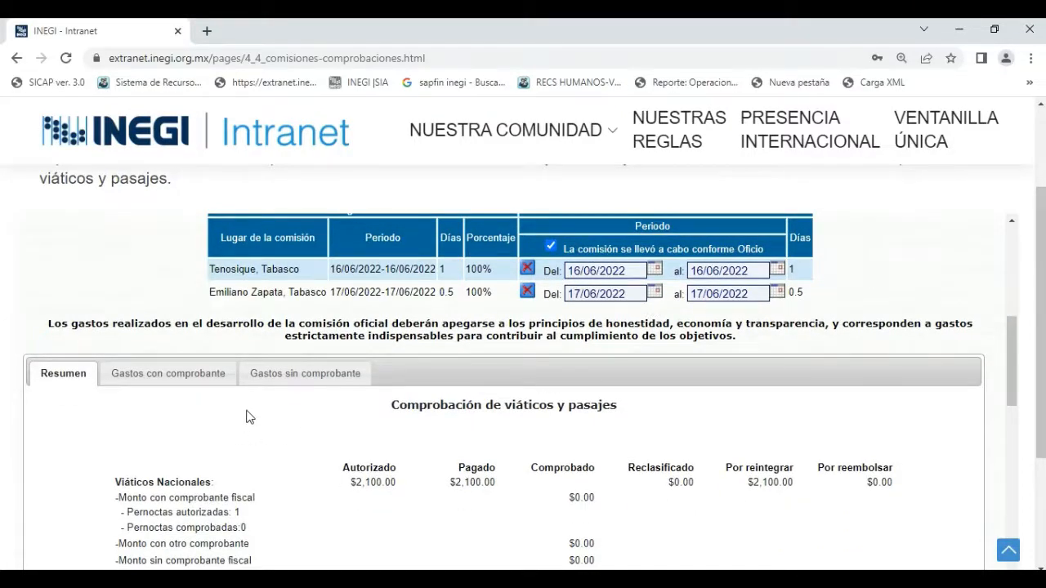
{"action": "scroll", "coordinate": [247, 416], "scroll_direction": "down", "scroll_amount": 1}
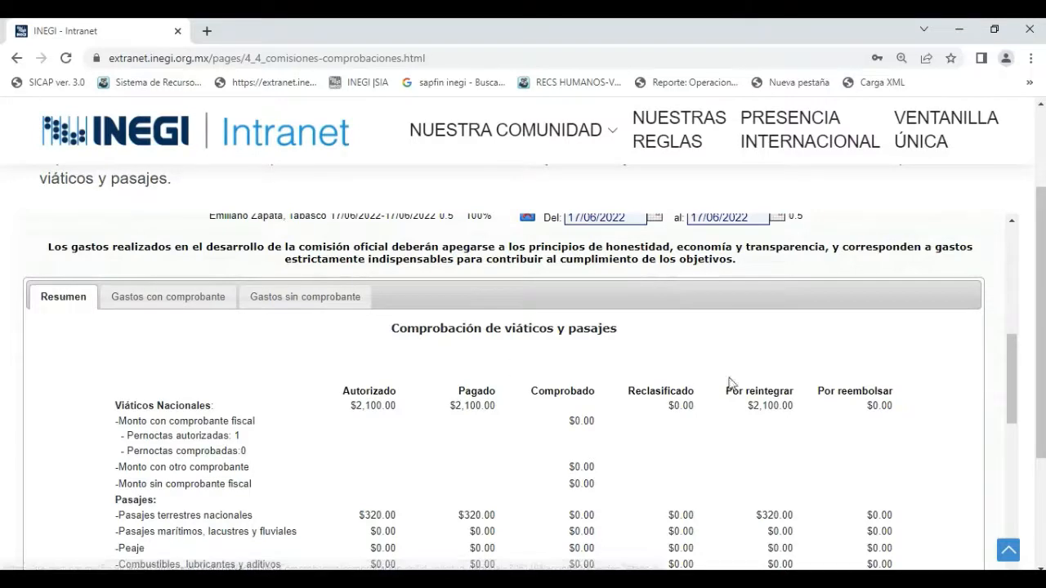
{"action": "scroll", "coordinate": [812, 407], "scroll_direction": "down", "scroll_amount": 1}
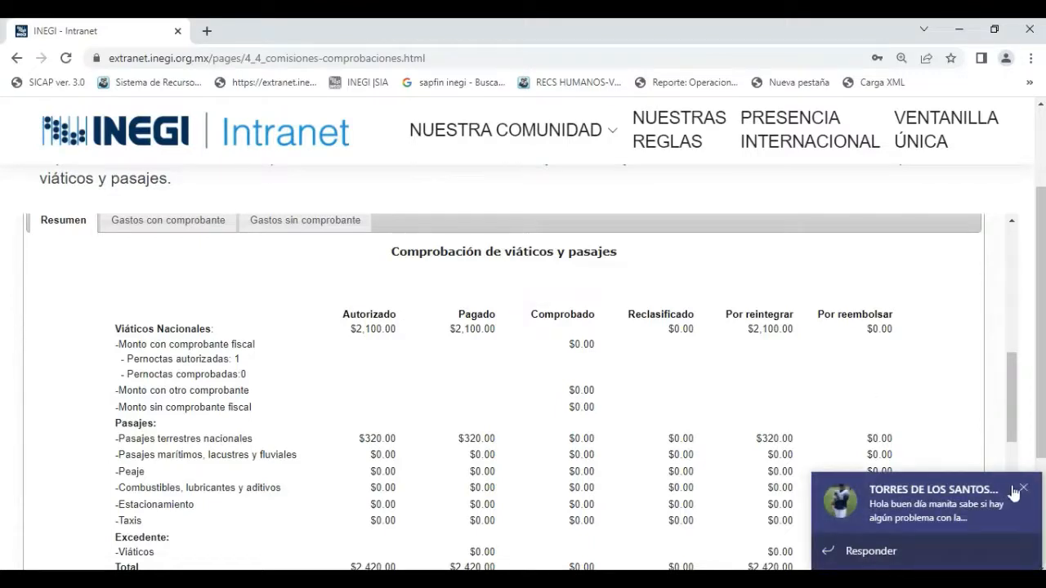
{"action": "left_click", "coordinate": [1024, 489]}
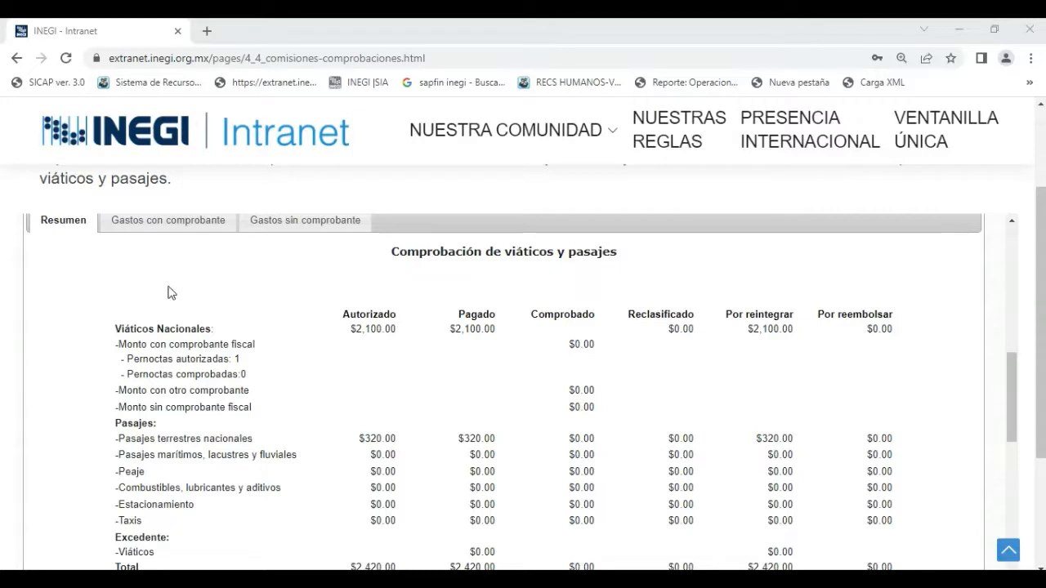
{"action": "scroll", "coordinate": [167, 260], "scroll_direction": "up", "scroll_amount": 1}
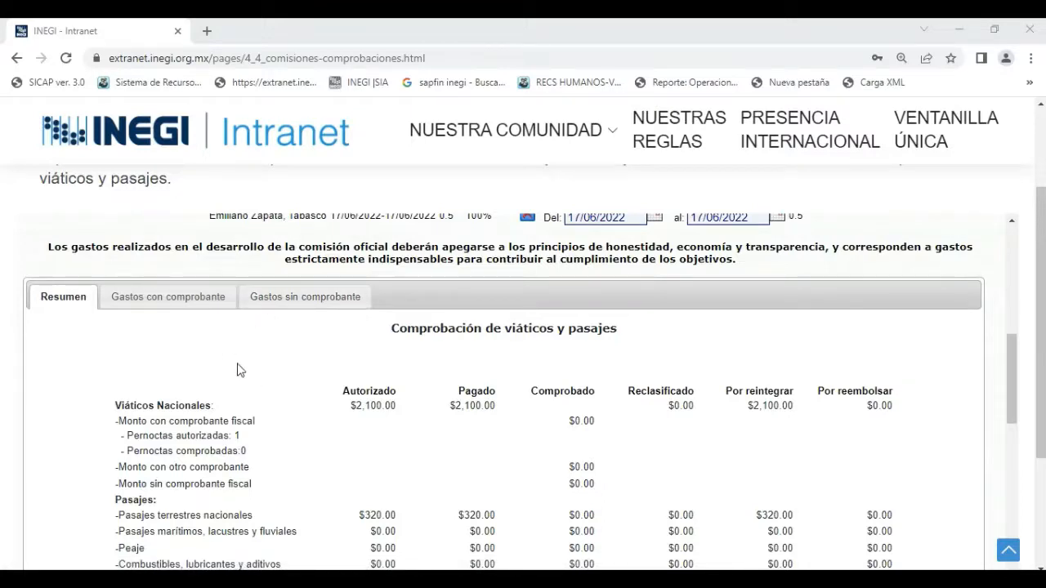
{"action": "left_click", "coordinate": [144, 306]}
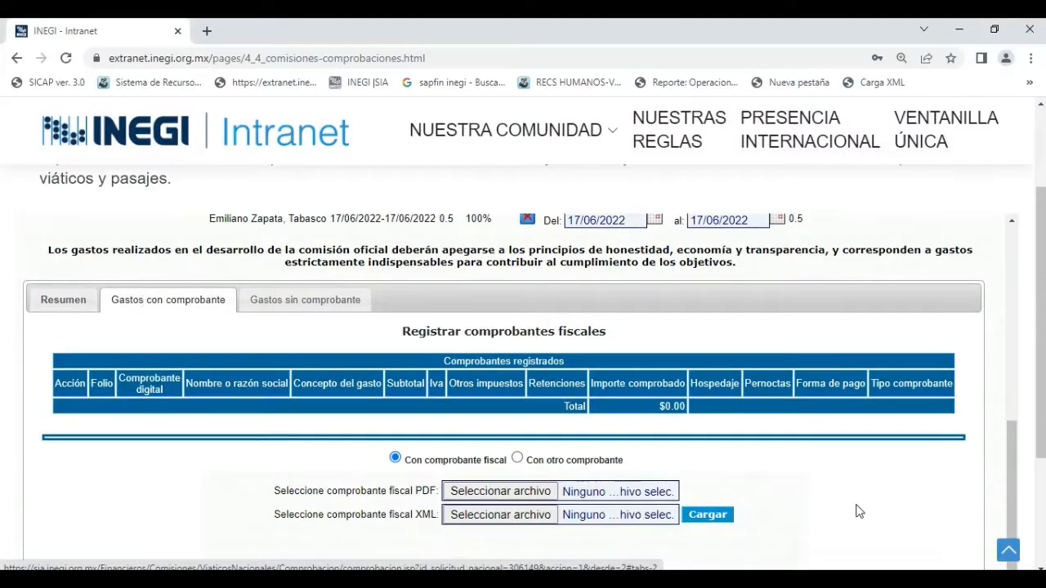
Attach the first PDF invoice and its matching XML file from the TENOSIQUE_16 jun folder as the comprobante fiscal.
{"action": "scroll", "coordinate": [859, 512], "scroll_direction": "down", "scroll_amount": 1}
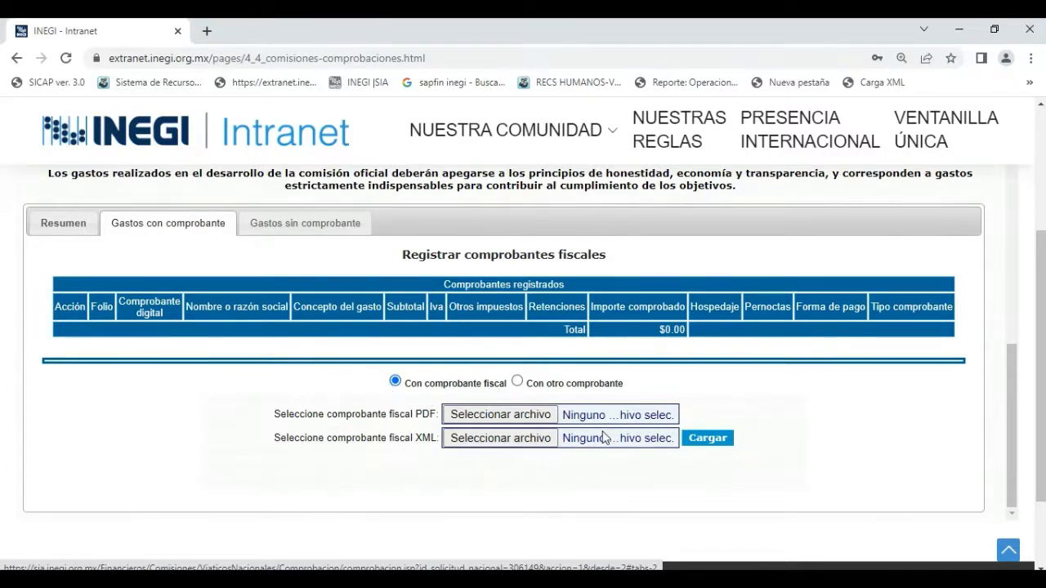
{"action": "left_click", "coordinate": [496, 416]}
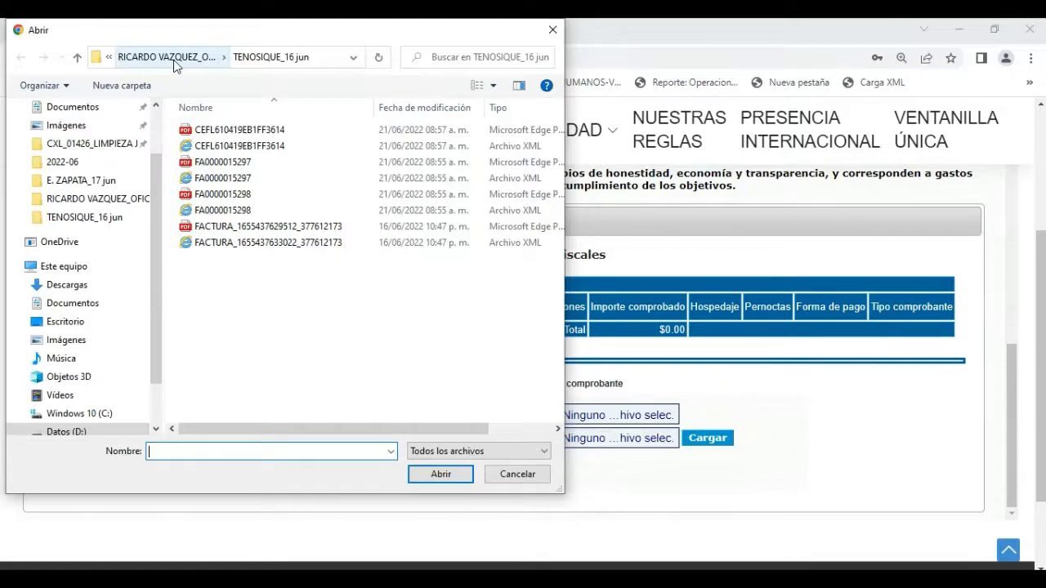
{"action": "left_click", "coordinate": [205, 135]}
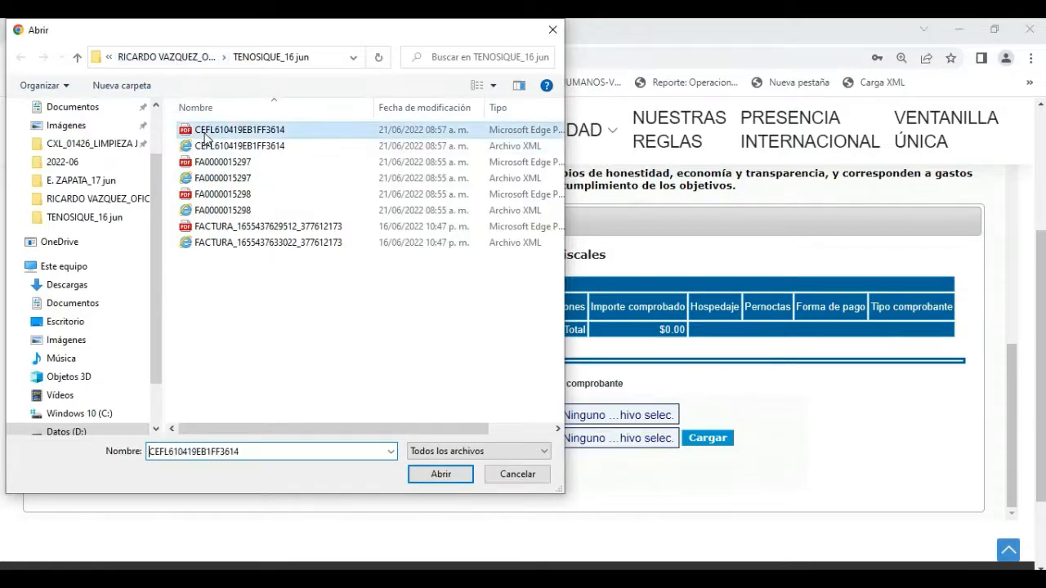
{"action": "left_click", "coordinate": [458, 478]}
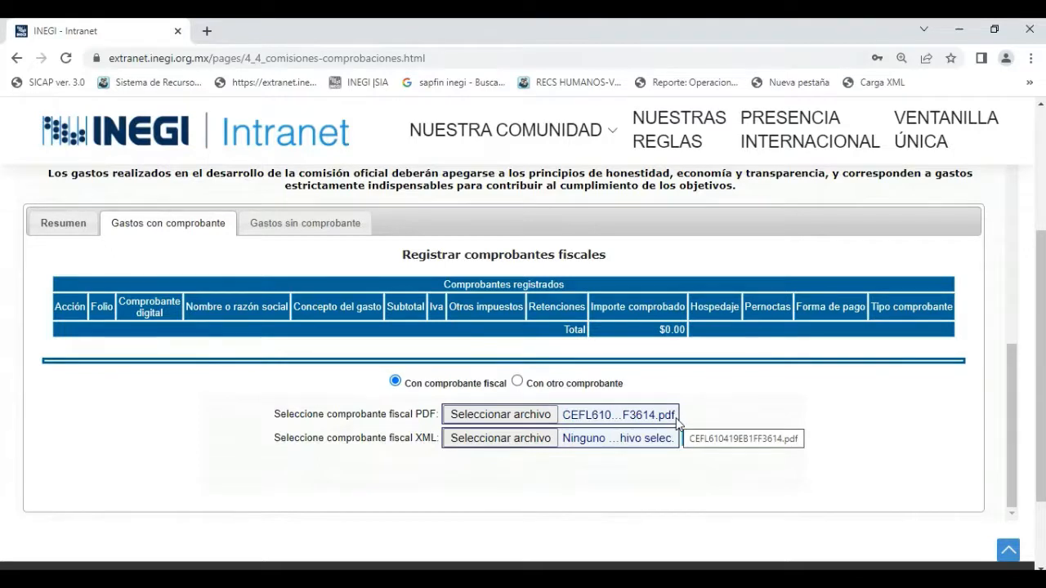
{"action": "left_click", "coordinate": [498, 440]}
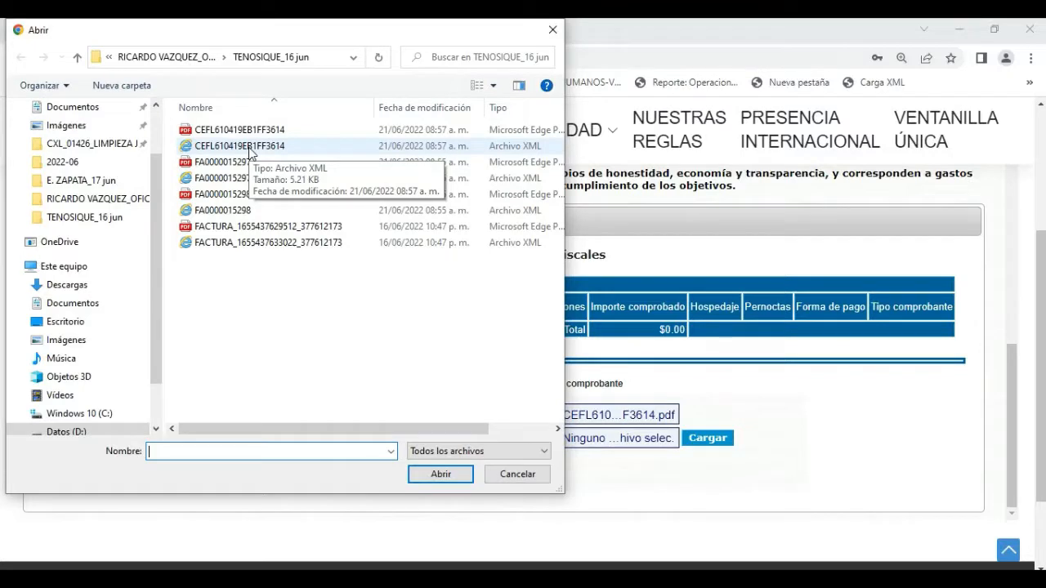
{"action": "left_click", "coordinate": [249, 152]}
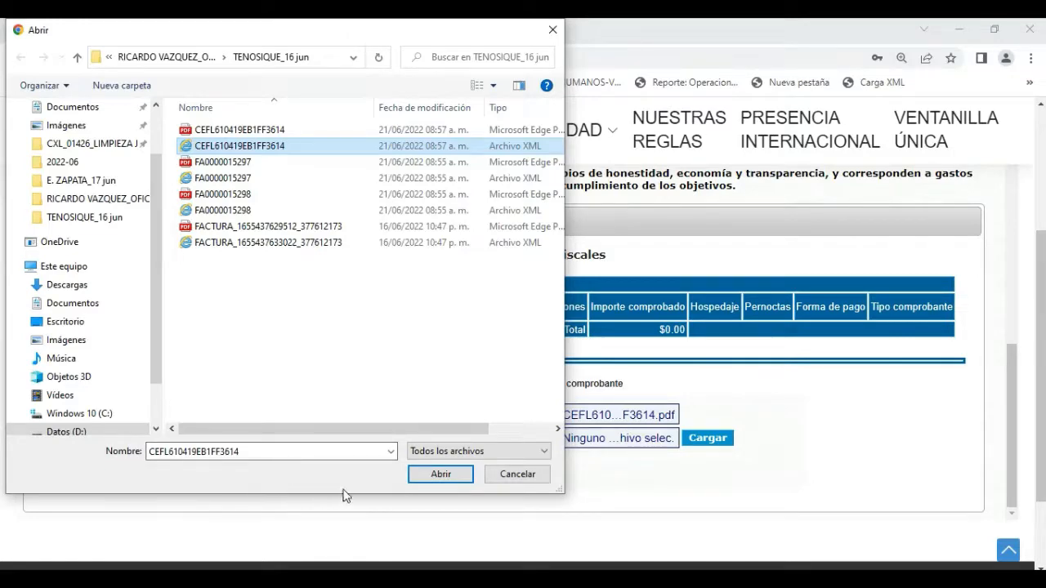
{"action": "left_click", "coordinate": [440, 475]}
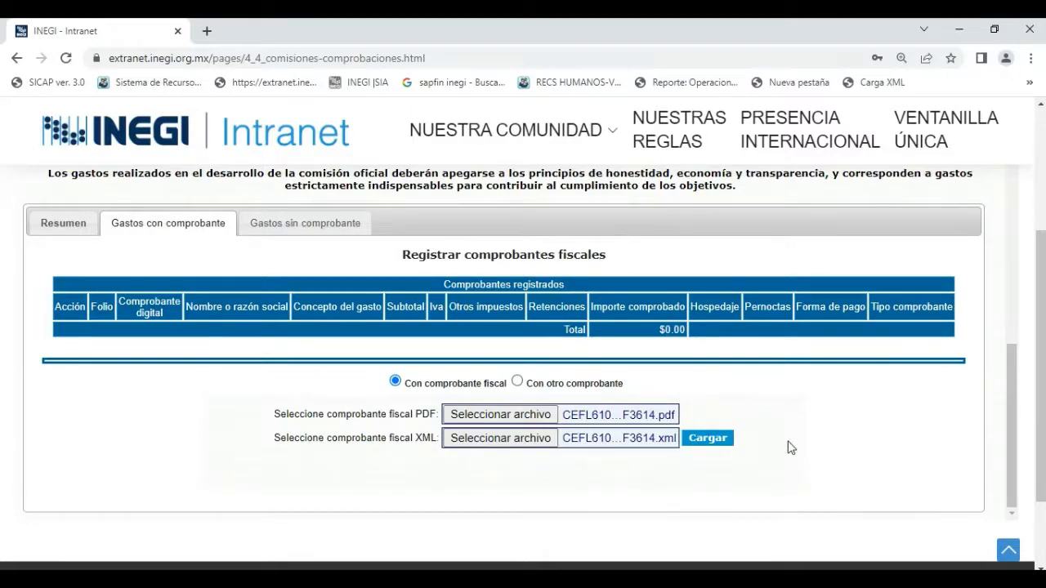
{"action": "scroll", "coordinate": [788, 446], "scroll_direction": "down", "scroll_amount": 1}
{"action": "left_click", "coordinate": [1010, 399]}
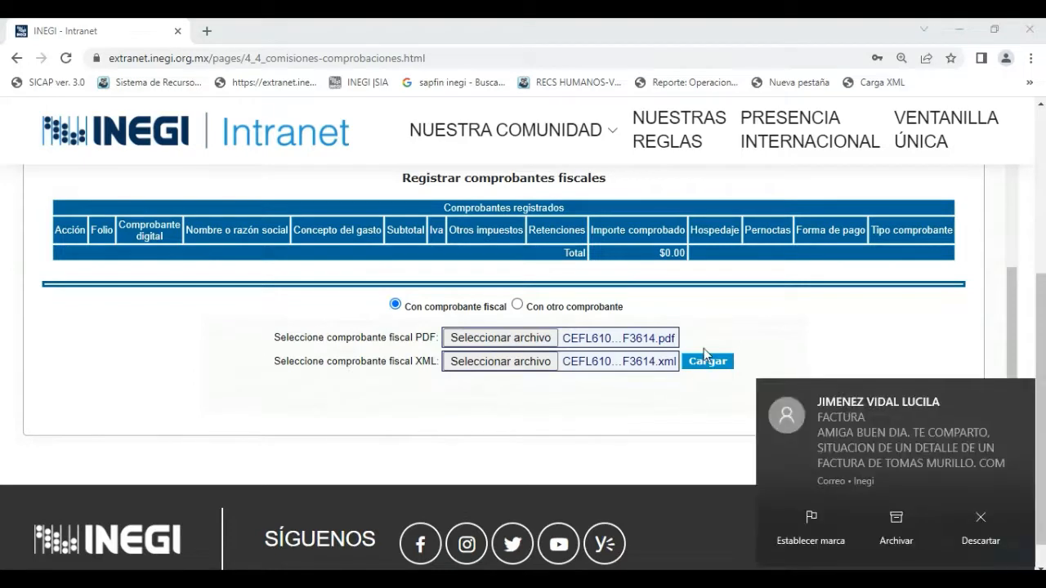
Load the attached hotel invoice and set its Fecha del gasto to 16/06/2022 and Compartida to No.
{"action": "left_click", "coordinate": [1021, 398]}
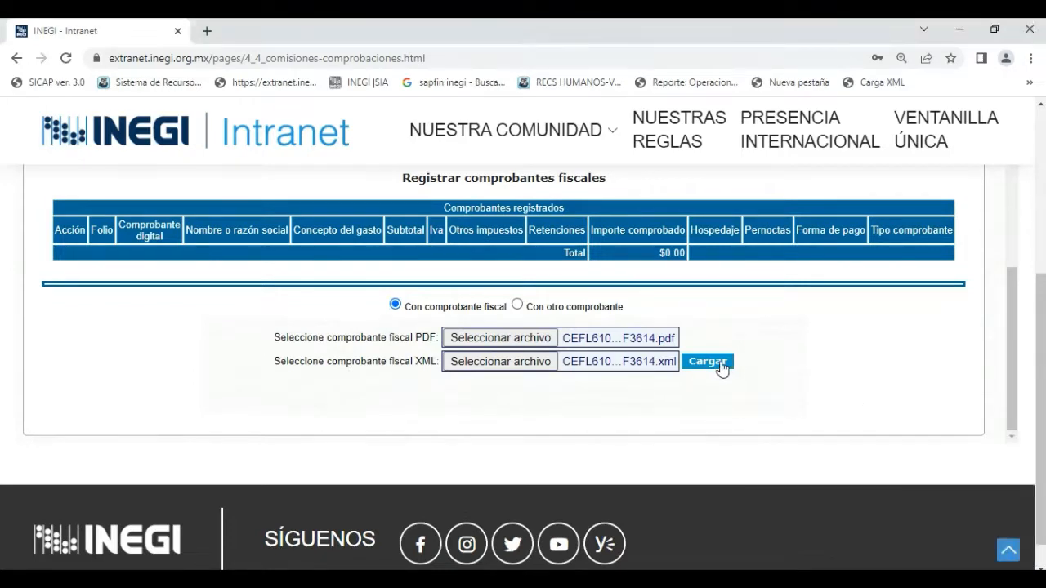
{"action": "left_click", "coordinate": [719, 369]}
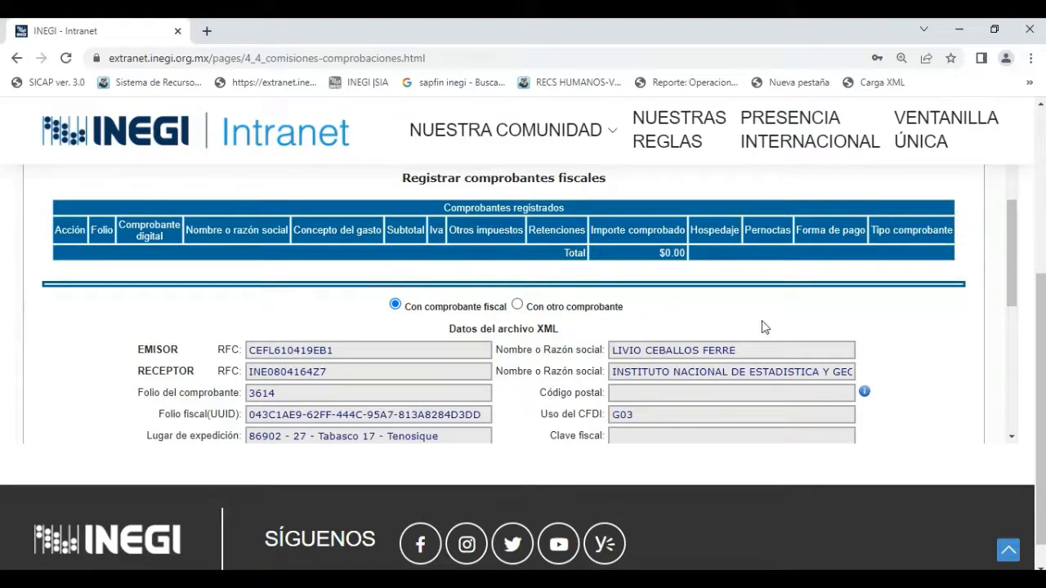
{"action": "scroll", "coordinate": [762, 322], "scroll_direction": "down", "scroll_amount": 1}
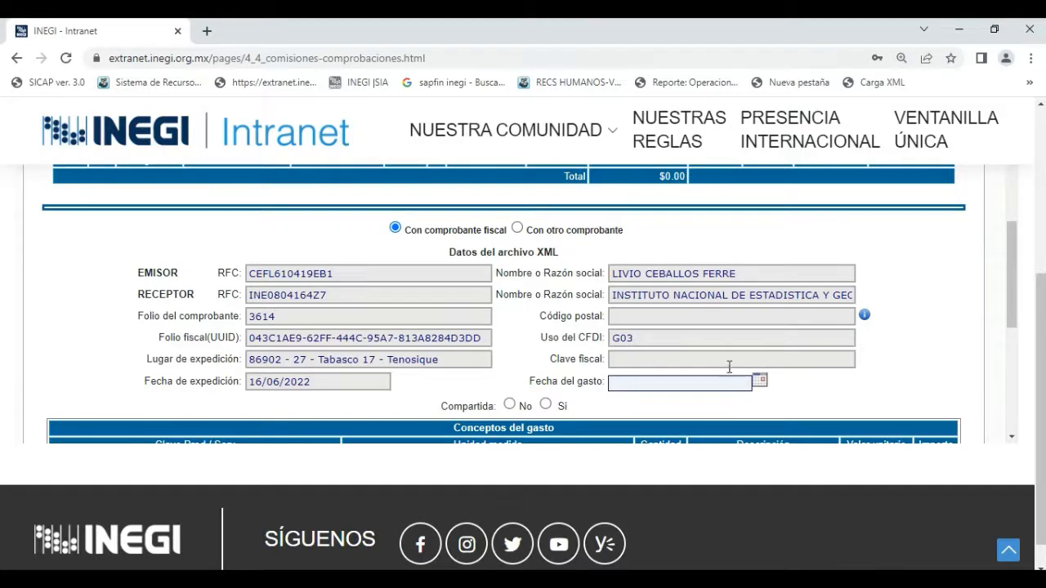
{"action": "scroll", "coordinate": [735, 344], "scroll_direction": "down", "scroll_amount": 1}
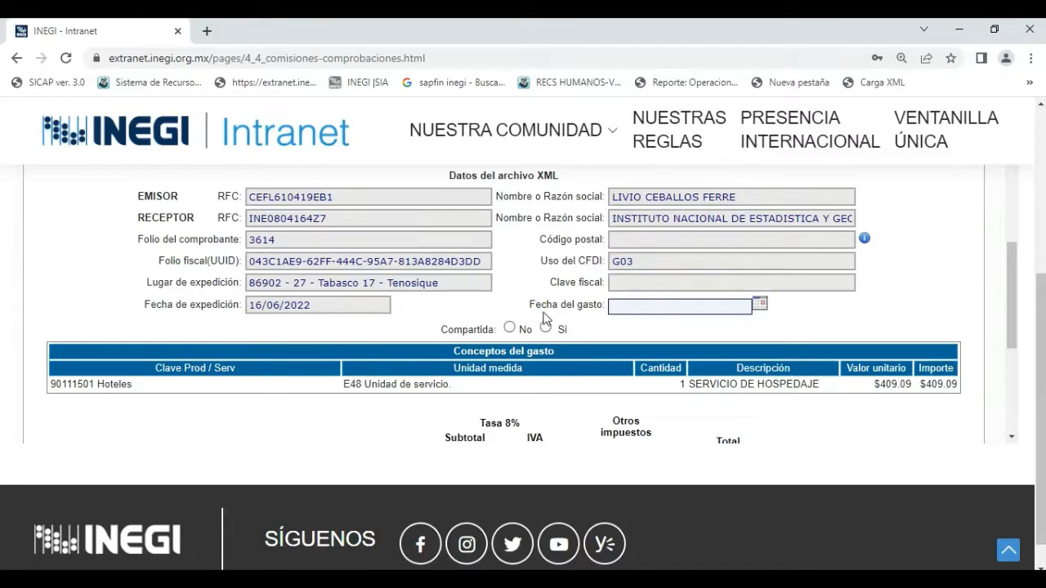
{"action": "left_click", "coordinate": [762, 306]}
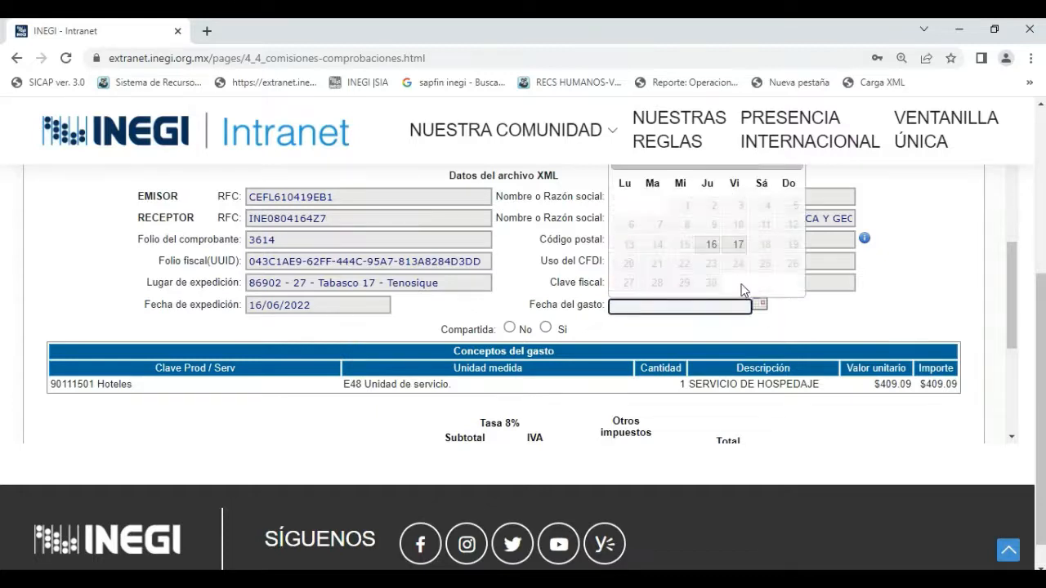
{"action": "left_click", "coordinate": [712, 246]}
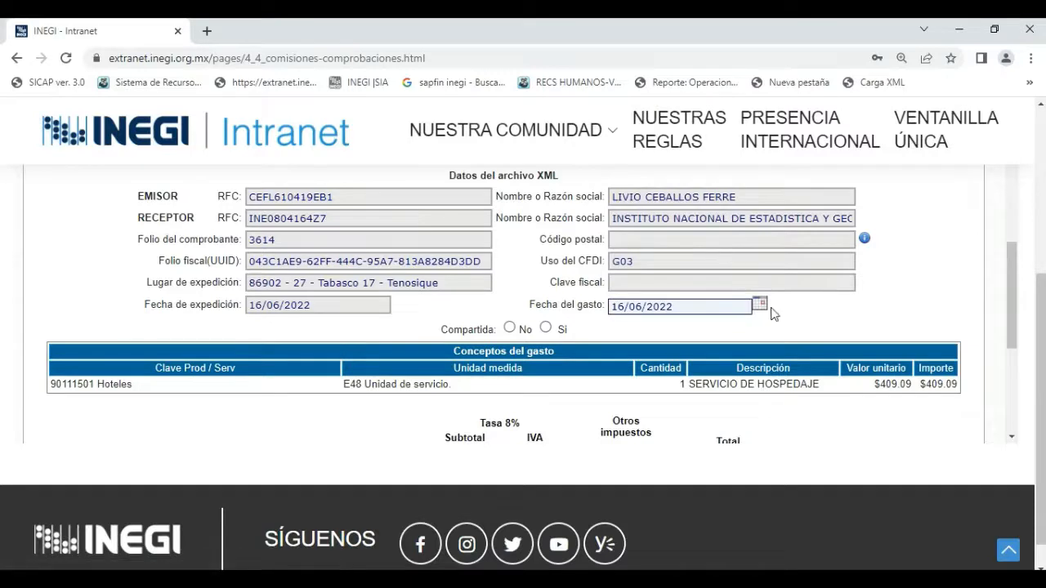
{"action": "scroll", "coordinate": [922, 299], "scroll_direction": "down", "scroll_amount": 1}
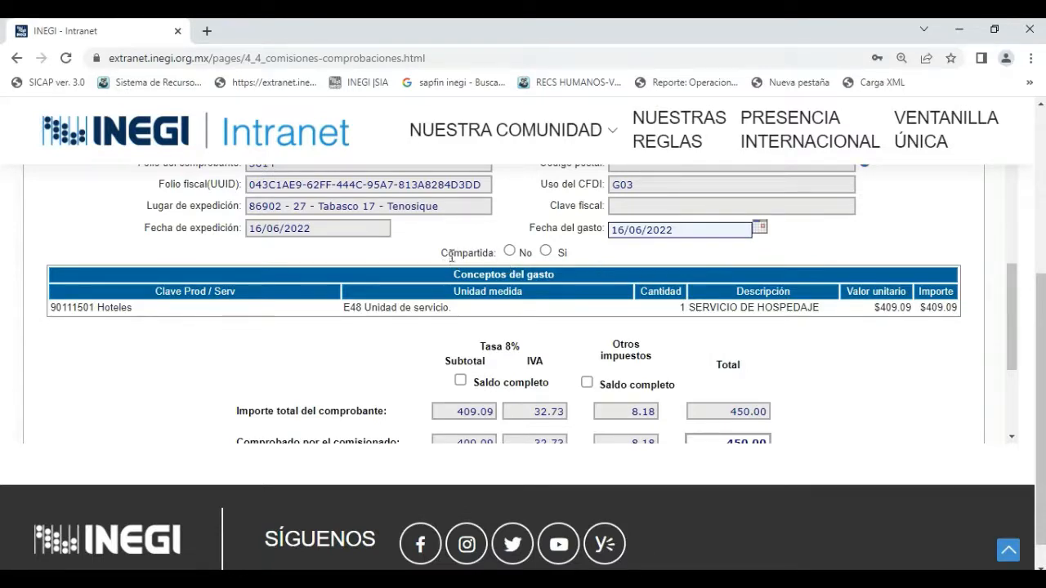
{"action": "left_click", "coordinate": [509, 252]}
Set the hotel invoice's Concepto del gasto to Viáticos nacionales and mark it as Hospedaje covering 1 night.
{"action": "scroll", "coordinate": [850, 368], "scroll_direction": "down", "scroll_amount": 2}
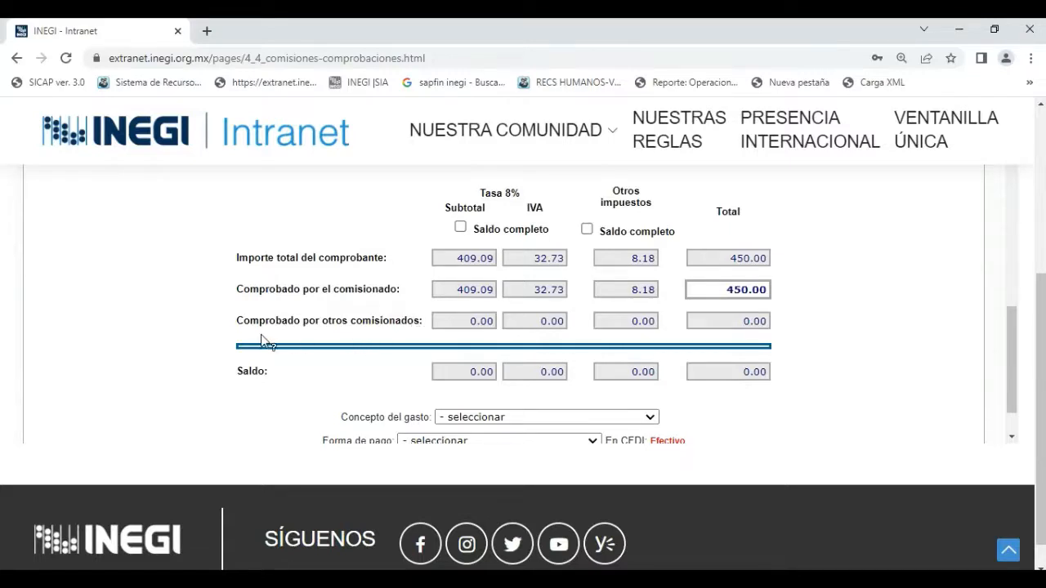
{"action": "mouse_move", "coordinate": [261, 338]}
{"action": "scroll", "coordinate": [806, 293], "scroll_direction": "down", "scroll_amount": 2}
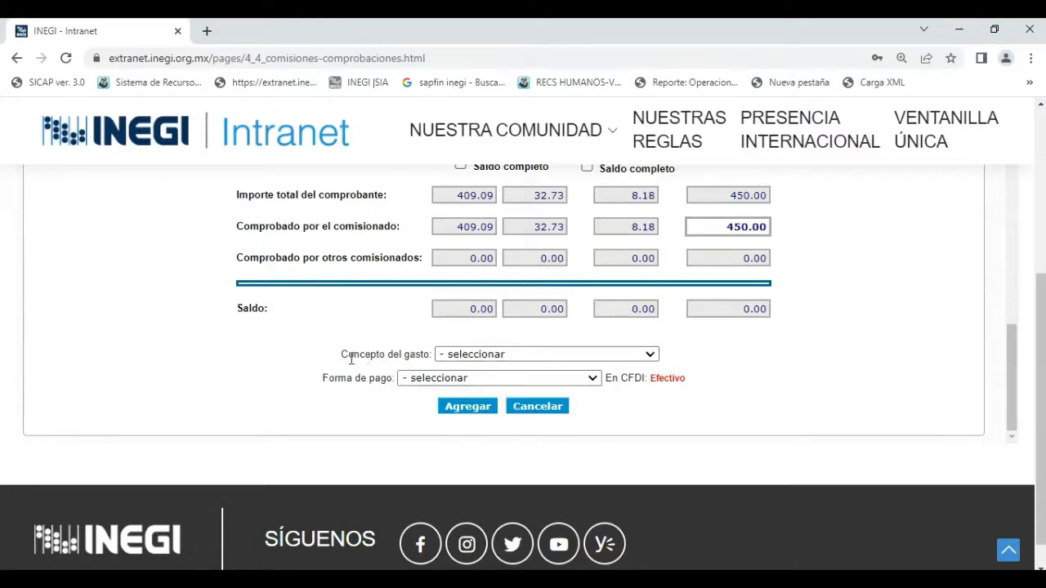
{"action": "left_click", "coordinate": [649, 357]}
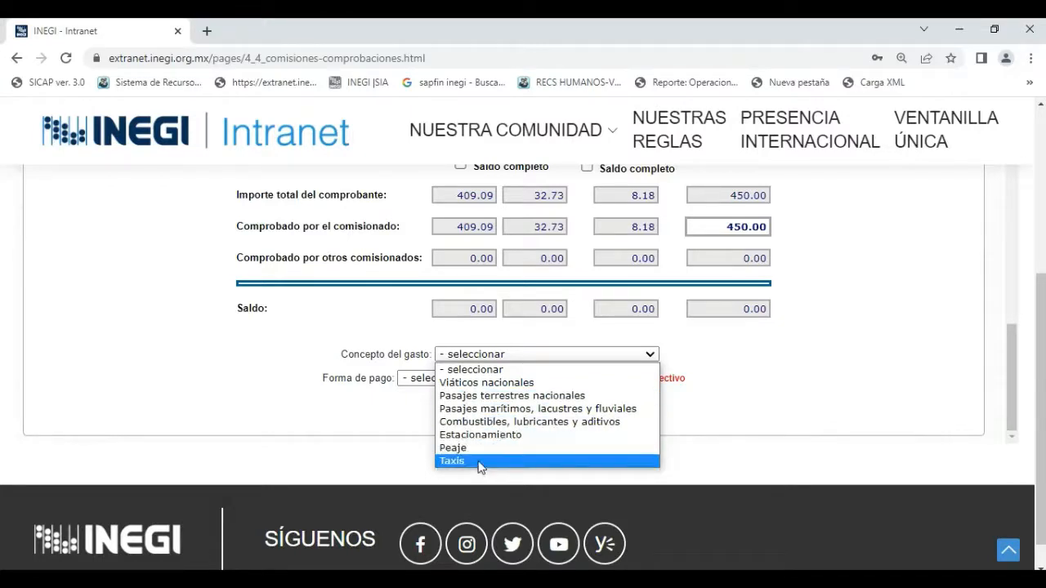
{"action": "left_click", "coordinate": [500, 383]}
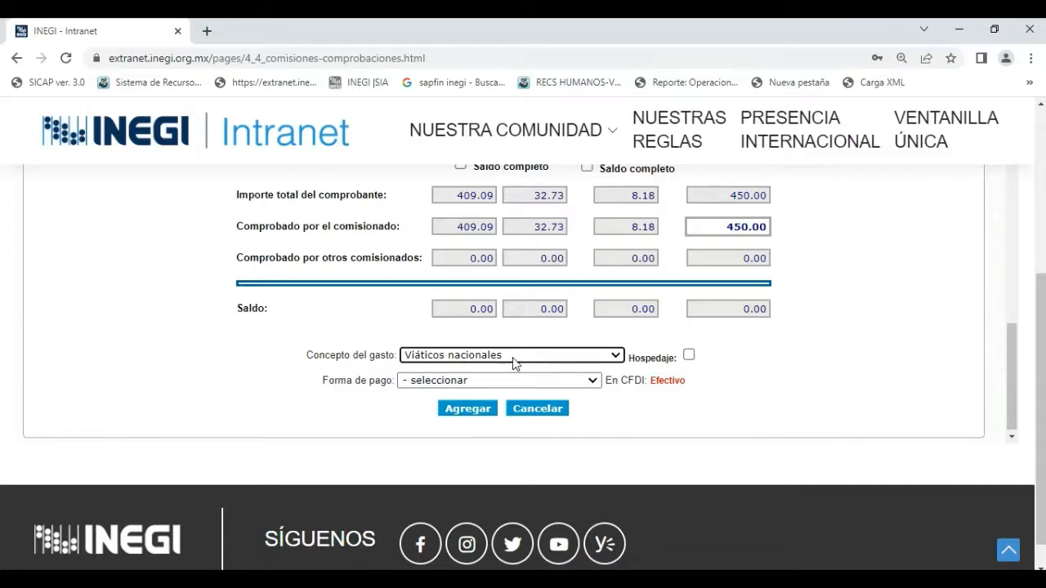
{"action": "left_click", "coordinate": [689, 355]}
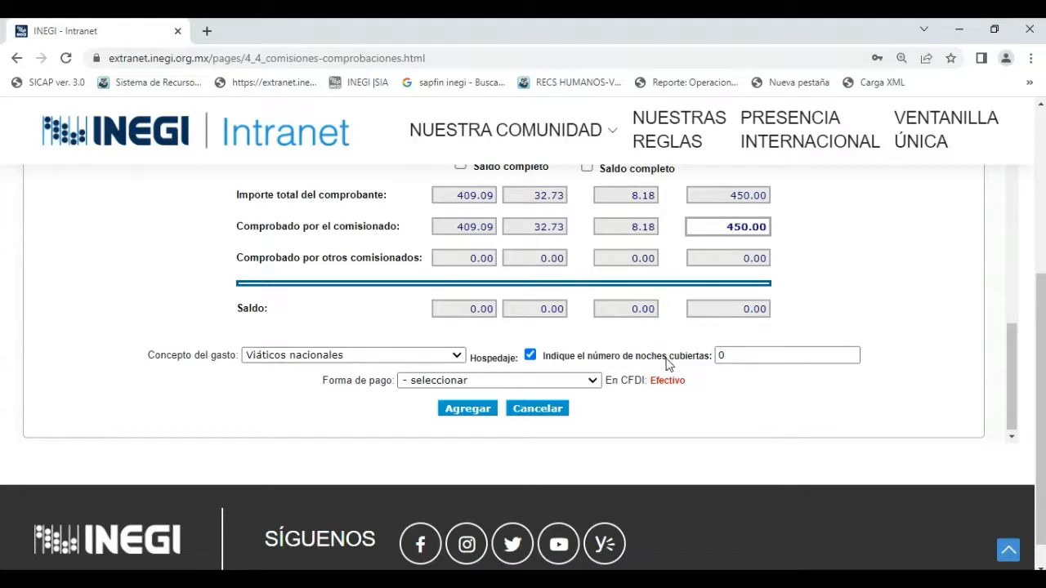
{"action": "left_click", "coordinate": [724, 354]}
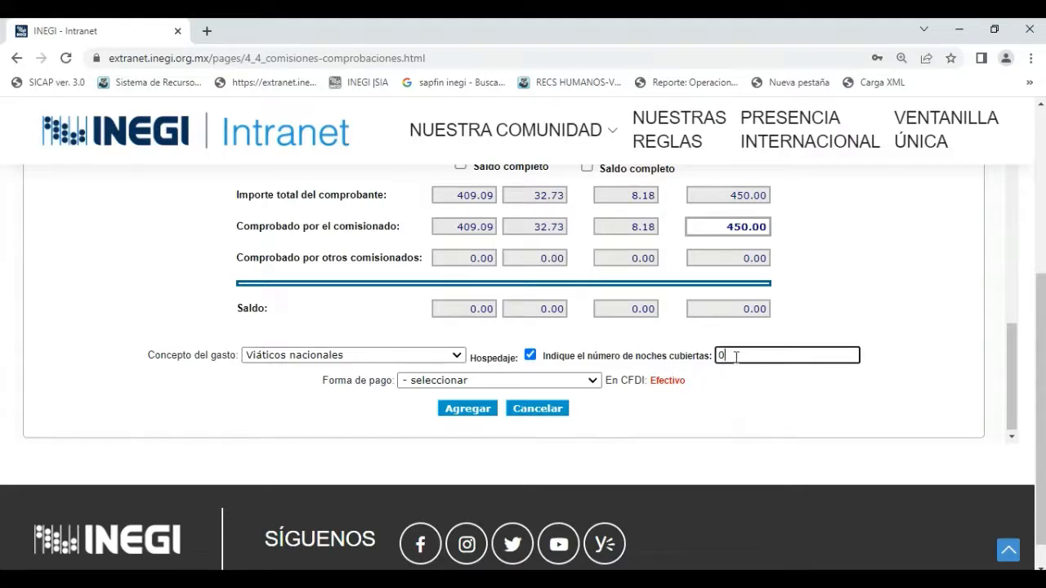
{"action": "double_click", "coordinate": [720, 355]}
{"action": "type", "text": "1"}
Set the hotel invoice's Forma de pago to Efectivo and add it to the Comprobantes registrados.
{"action": "left_click", "coordinate": [593, 383]}
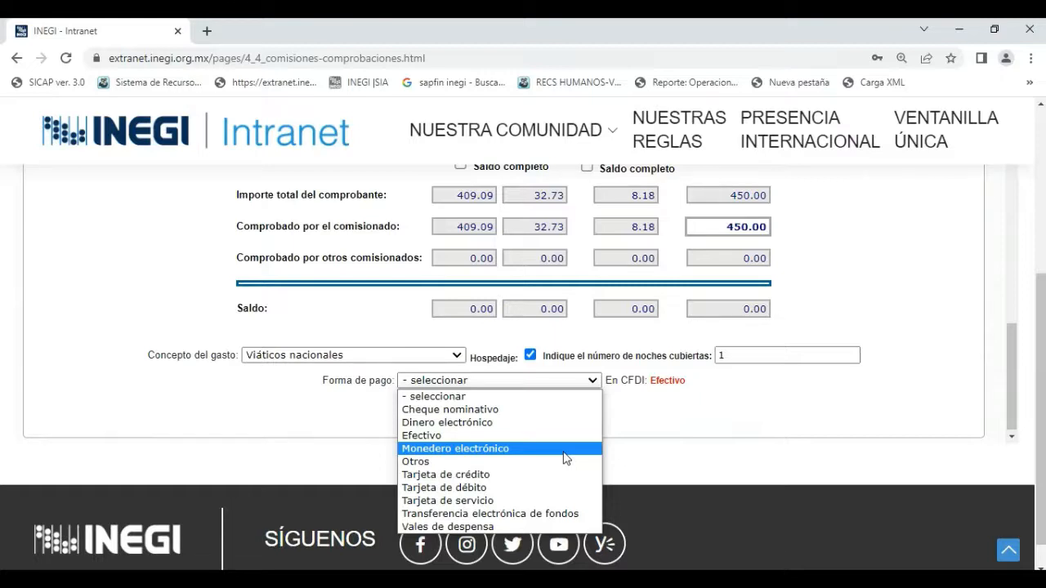
{"action": "left_click", "coordinate": [451, 437]}
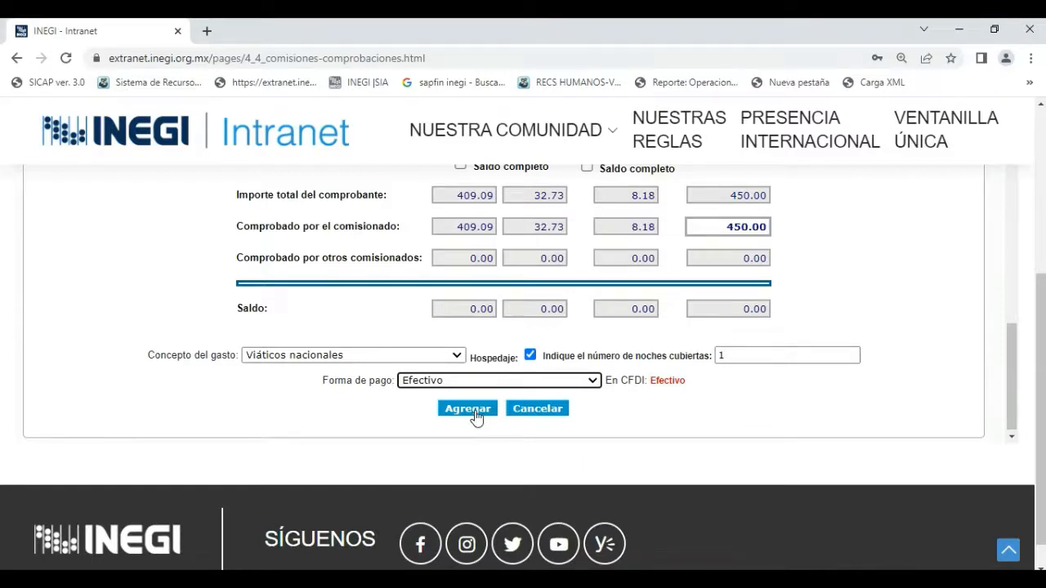
{"action": "left_click", "coordinate": [470, 410]}
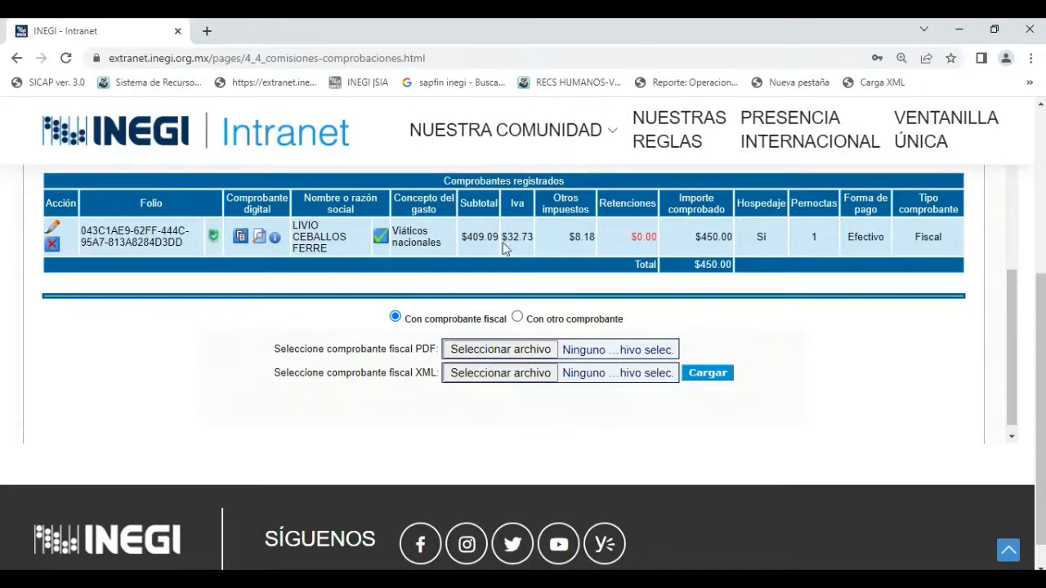
Attach FA0000015297.pdf and FA0000015297.xml from the TENOSIQUE_16 jun folder as the next comprobante fiscal and load them.
{"action": "scroll", "coordinate": [534, 239], "scroll_direction": "up", "scroll_amount": 1}
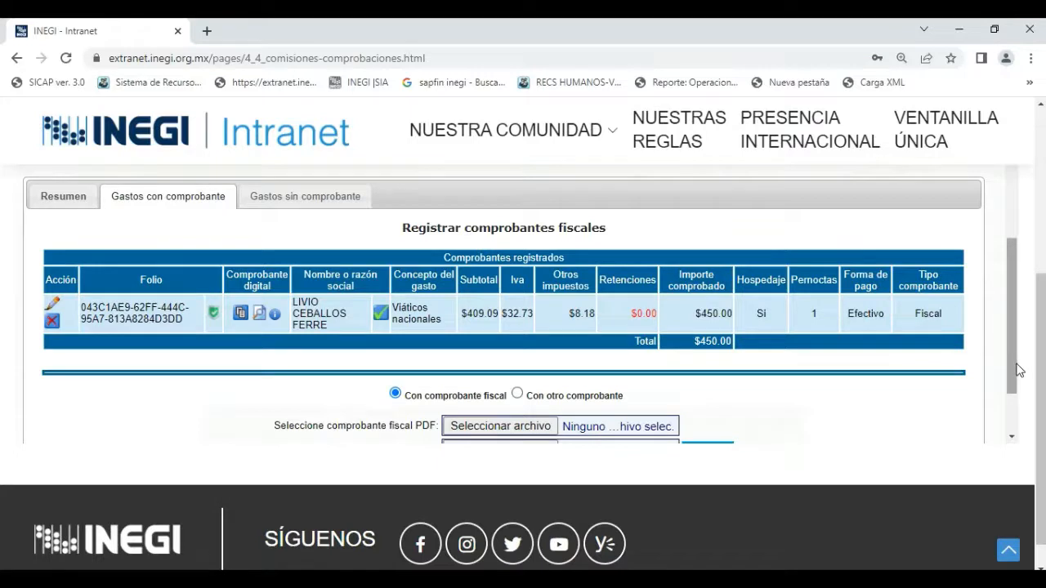
{"action": "left_click_drag", "start_coordinate": [1016, 374], "coordinate": [1012, 417]}
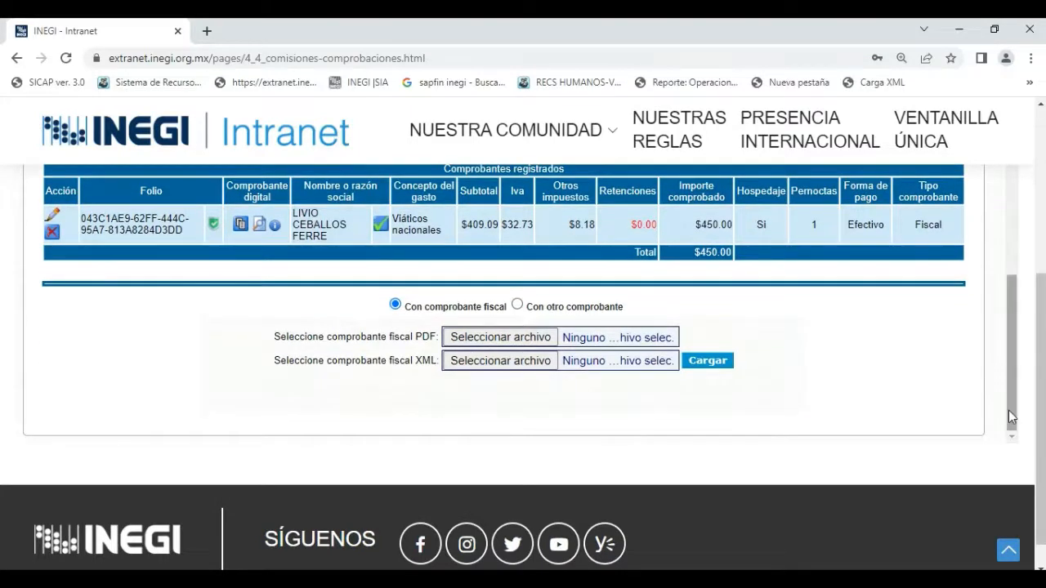
{"action": "left_click", "coordinate": [507, 339]}
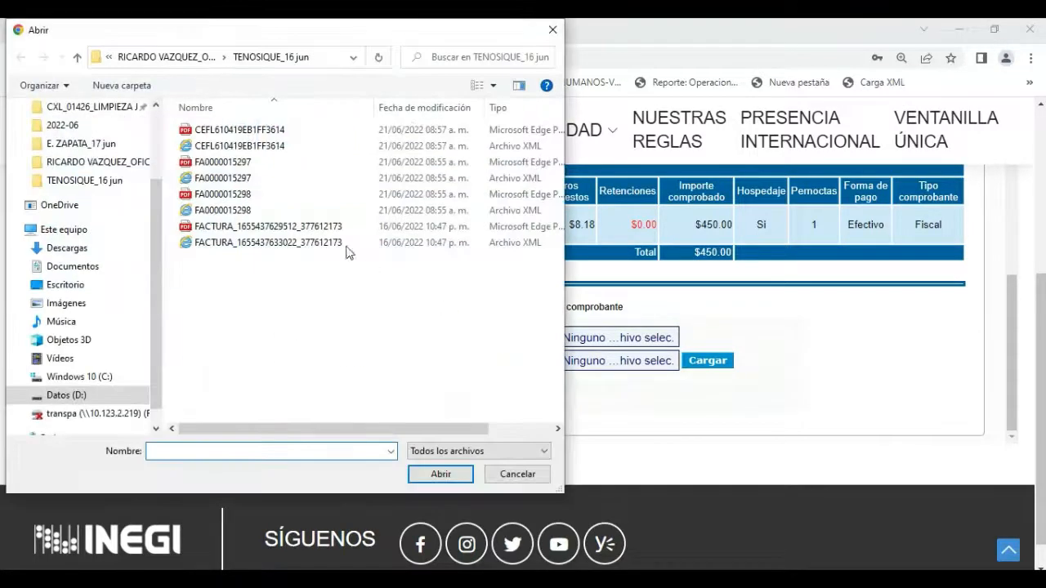
{"action": "left_click", "coordinate": [226, 167]}
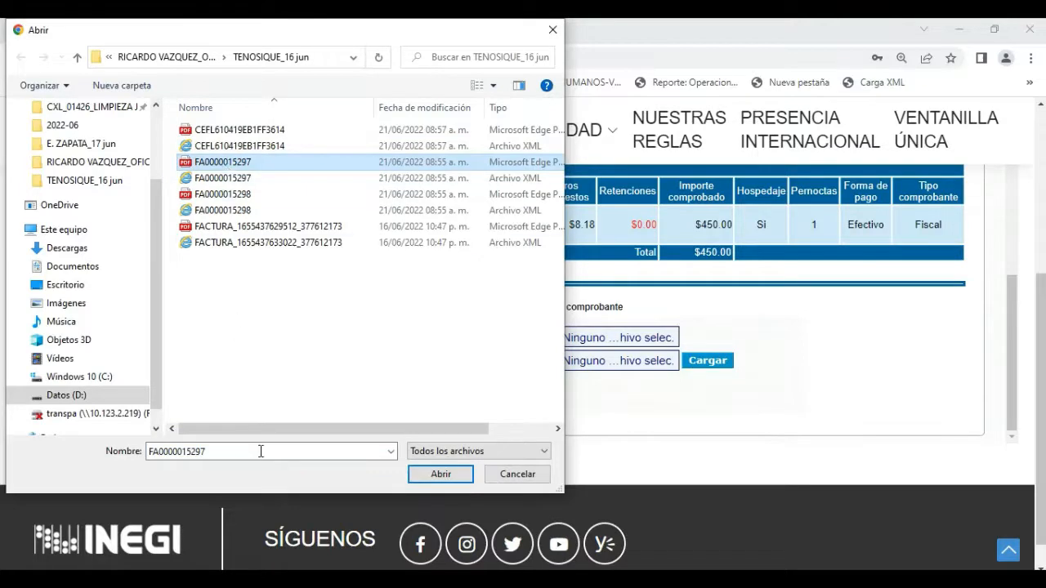
{"action": "left_click", "coordinate": [452, 477]}
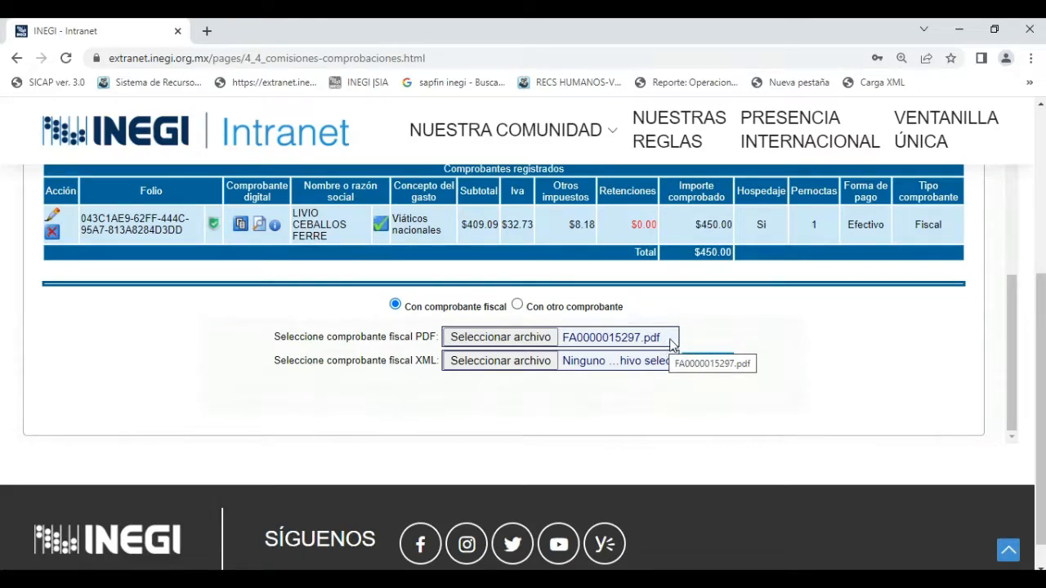
{"action": "left_click", "coordinate": [489, 364]}
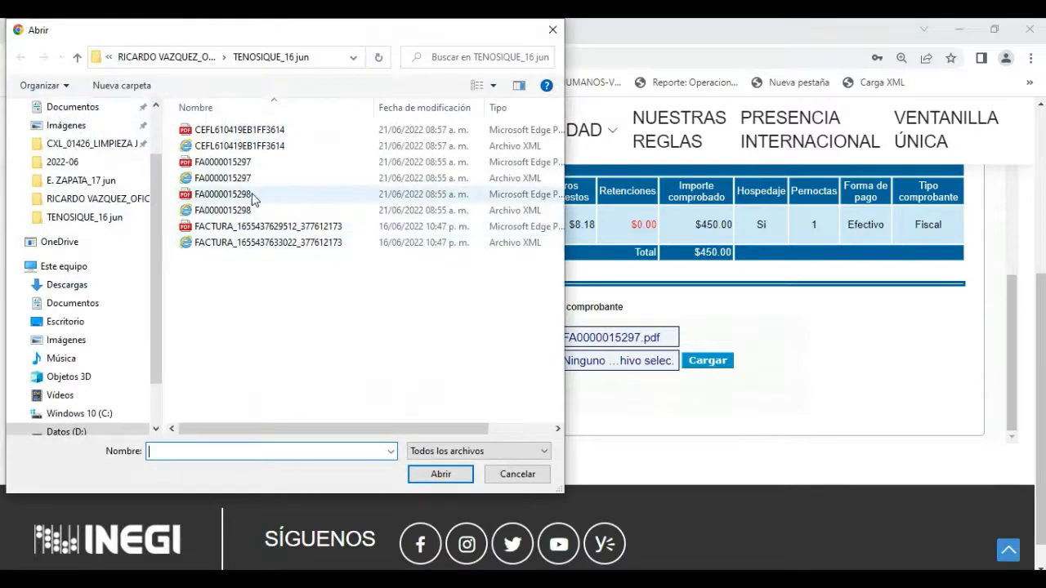
{"action": "left_click", "coordinate": [201, 178]}
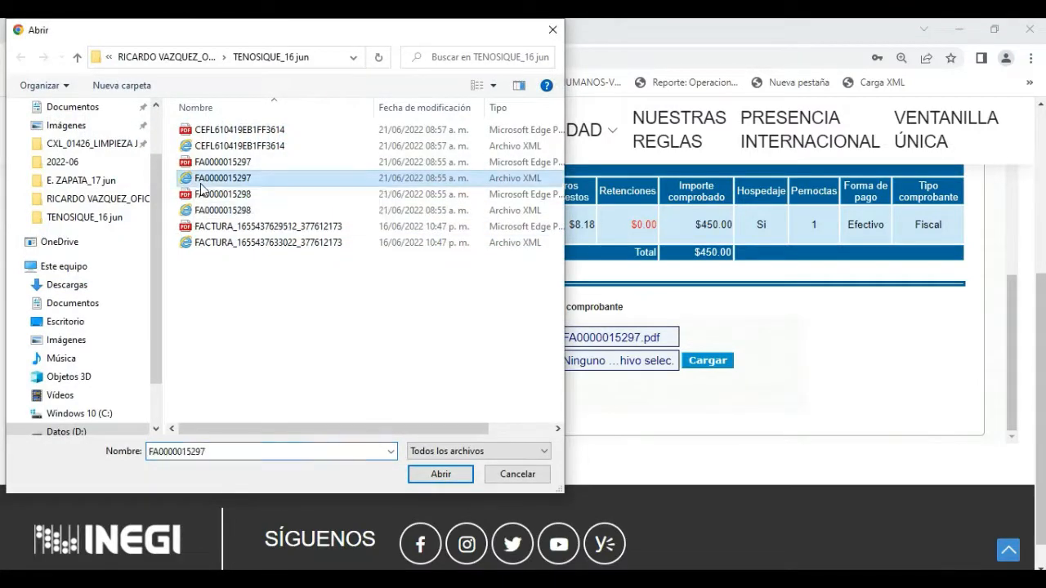
{"action": "left_click", "coordinate": [442, 475]}
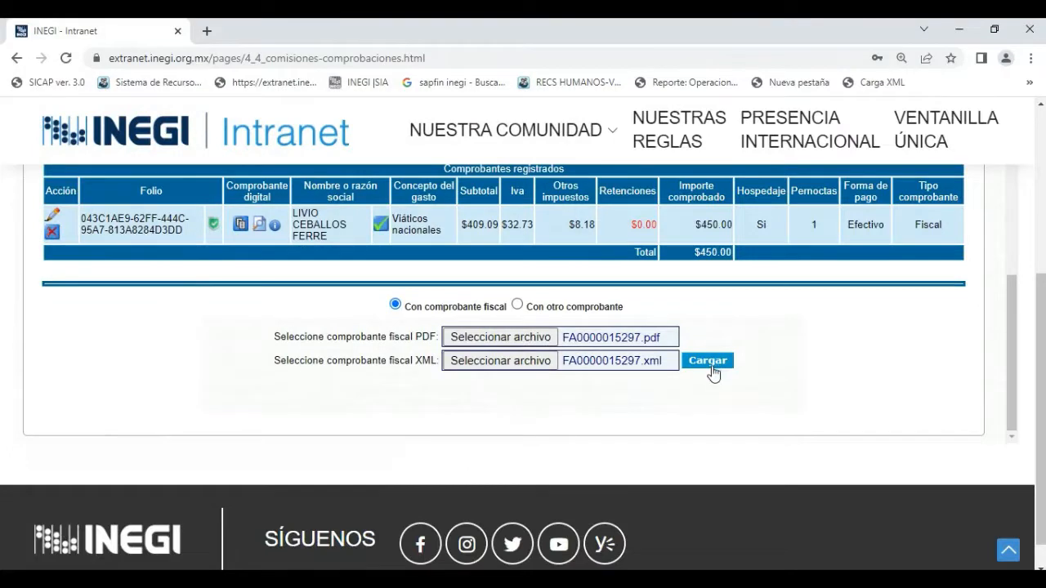
{"action": "left_click", "coordinate": [717, 365]}
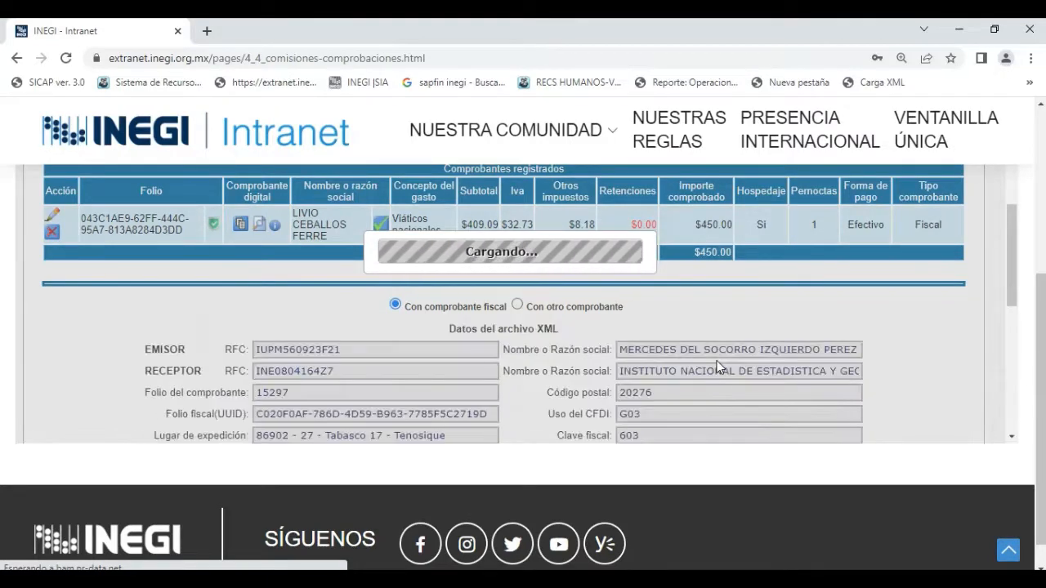
Set the restaurant invoice's Fecha del gasto to 16/06/2022 and its Compartida option to No.
{"action": "scroll", "coordinate": [700, 319], "scroll_direction": "down", "scroll_amount": 2}
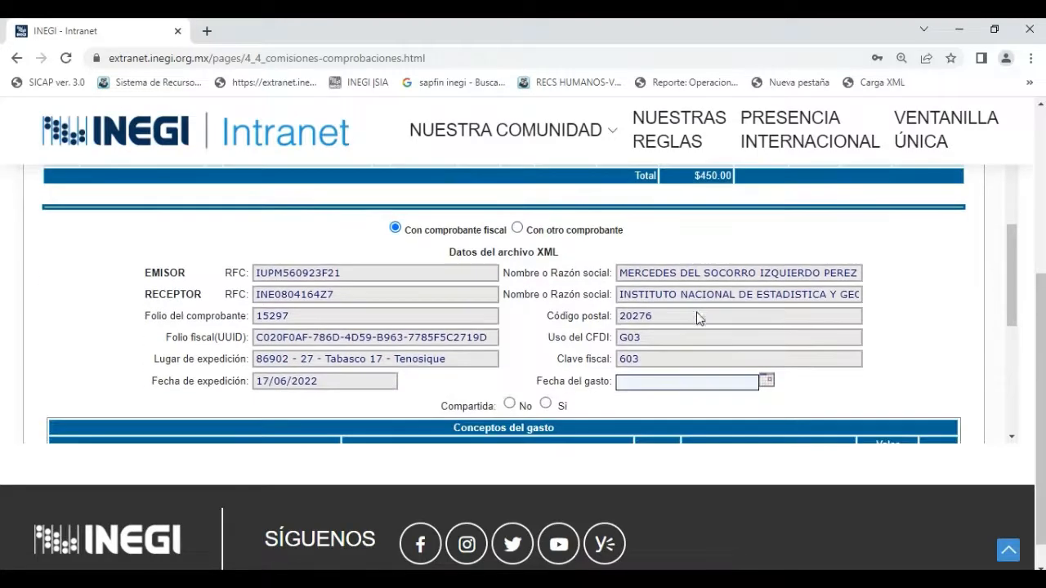
{"action": "scroll", "coordinate": [695, 325], "scroll_direction": "up", "scroll_amount": 1}
{"action": "scroll", "coordinate": [554, 365], "scroll_direction": "down", "scroll_amount": 1}
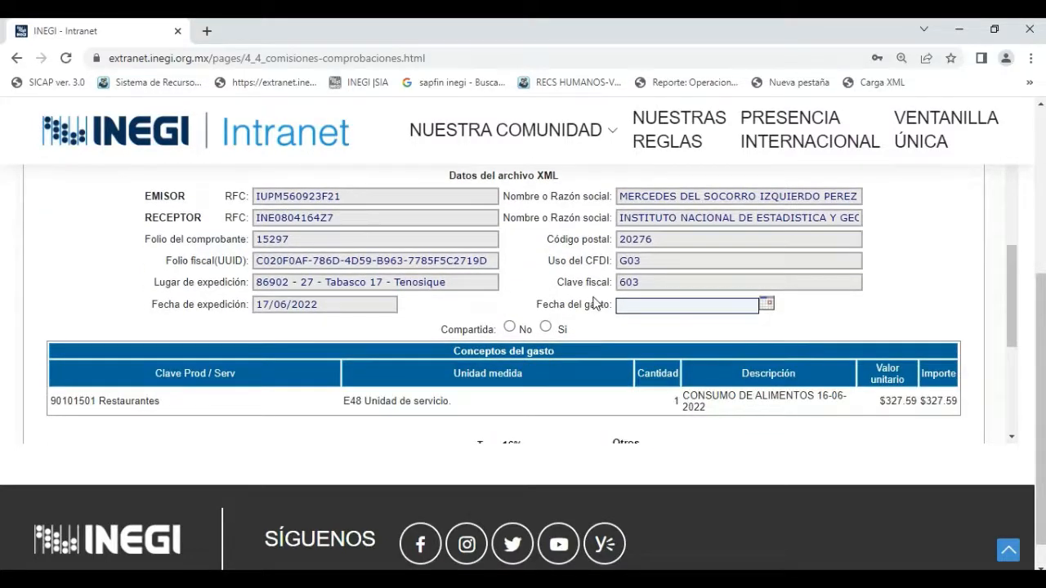
{"action": "scroll", "coordinate": [594, 304], "scroll_direction": "up", "scroll_amount": 1}
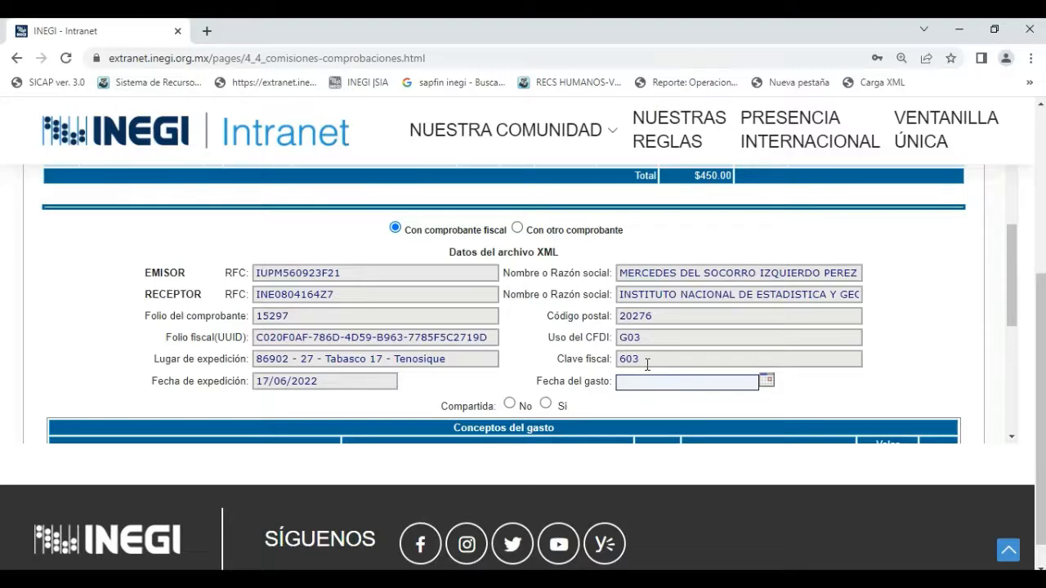
{"action": "scroll", "coordinate": [651, 337], "scroll_direction": "down", "scroll_amount": 1}
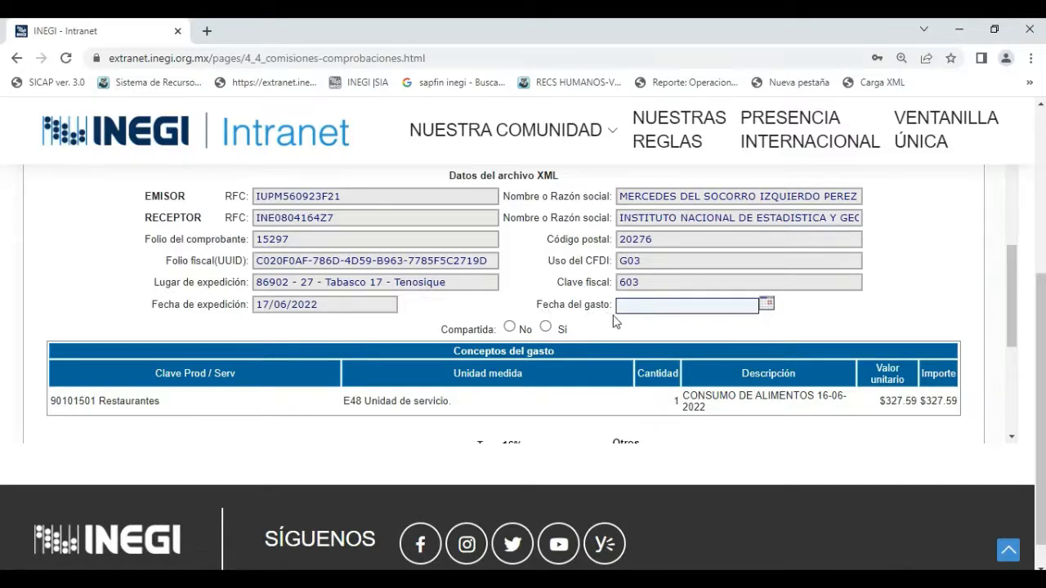
{"action": "left_click", "coordinate": [768, 307]}
{"action": "left_click", "coordinate": [719, 247]}
{"action": "left_click", "coordinate": [509, 327]}
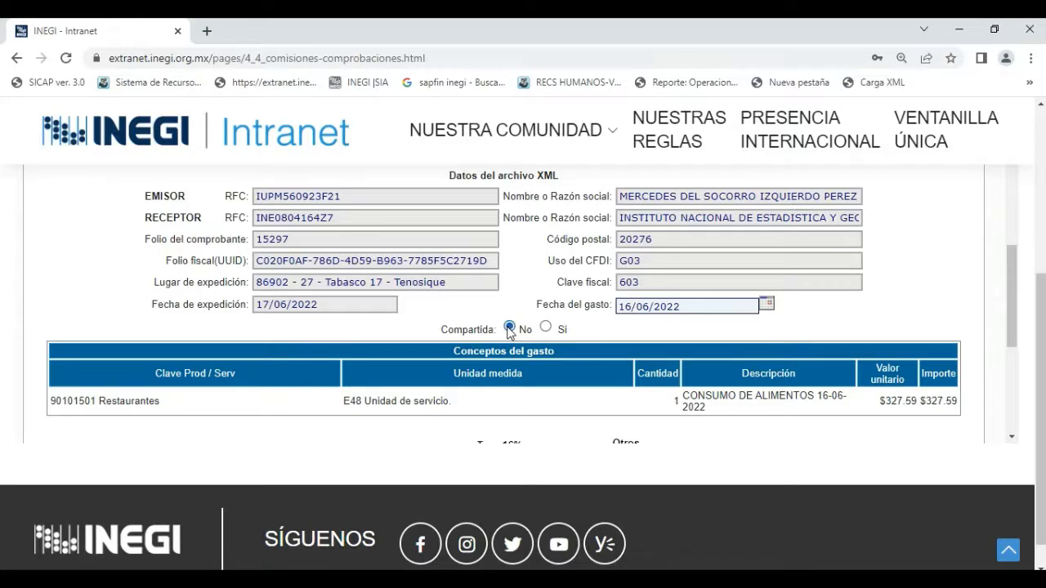
Check the restaurant invoice's date and amounts, and set its Concepto del gasto to Viáticos nacionales.
{"action": "scroll", "coordinate": [511, 304], "scroll_direction": "down", "scroll_amount": 2}
{"action": "scroll", "coordinate": [513, 306], "scroll_direction": "down", "scroll_amount": 2}
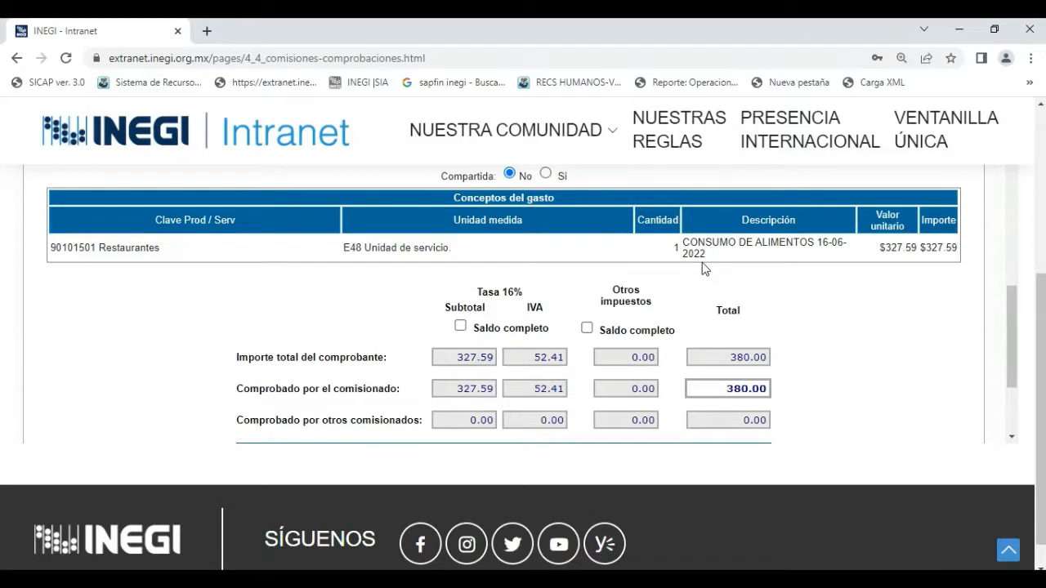
{"action": "scroll", "coordinate": [705, 269], "scroll_direction": "up", "scroll_amount": 2}
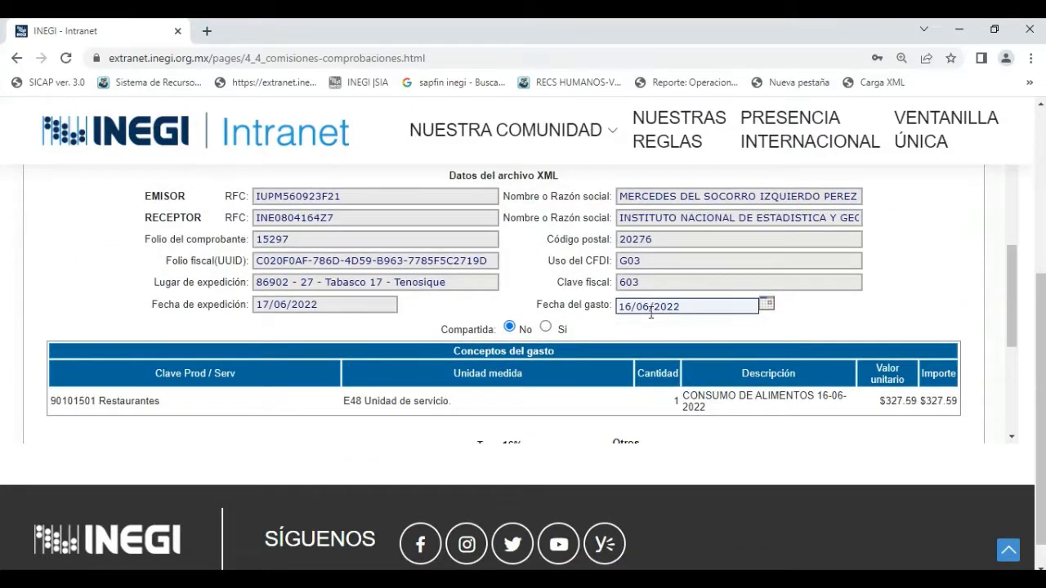
{"action": "scroll", "coordinate": [699, 323], "scroll_direction": "down", "scroll_amount": 1}
{"action": "scroll", "coordinate": [700, 319], "scroll_direction": "down", "scroll_amount": 2}
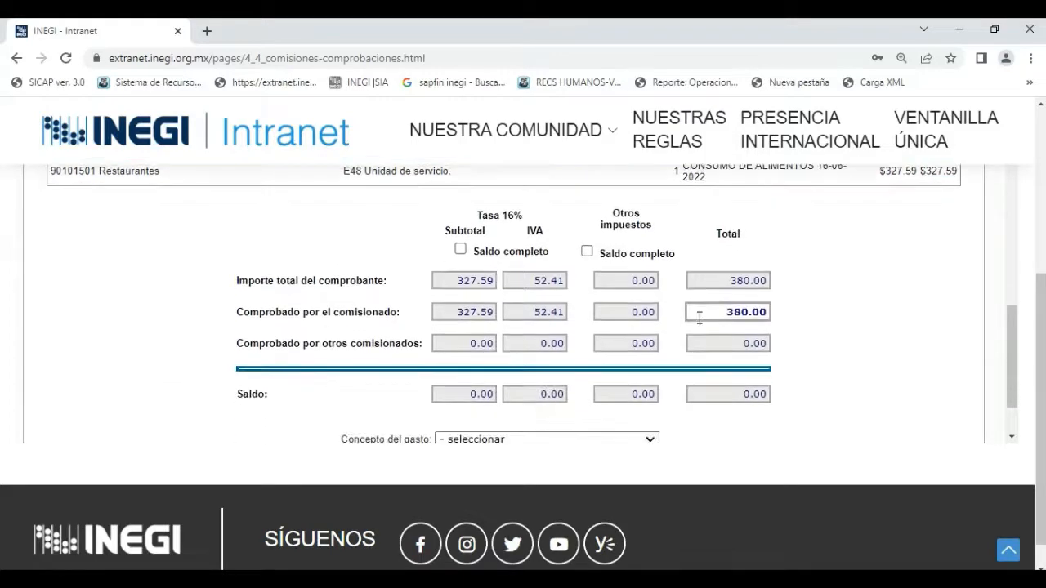
{"action": "scroll", "coordinate": [700, 318], "scroll_direction": "down", "scroll_amount": 1}
{"action": "scroll", "coordinate": [699, 318], "scroll_direction": "up", "scroll_amount": 1}
{"action": "scroll", "coordinate": [856, 272], "scroll_direction": "down", "scroll_amount": 1}
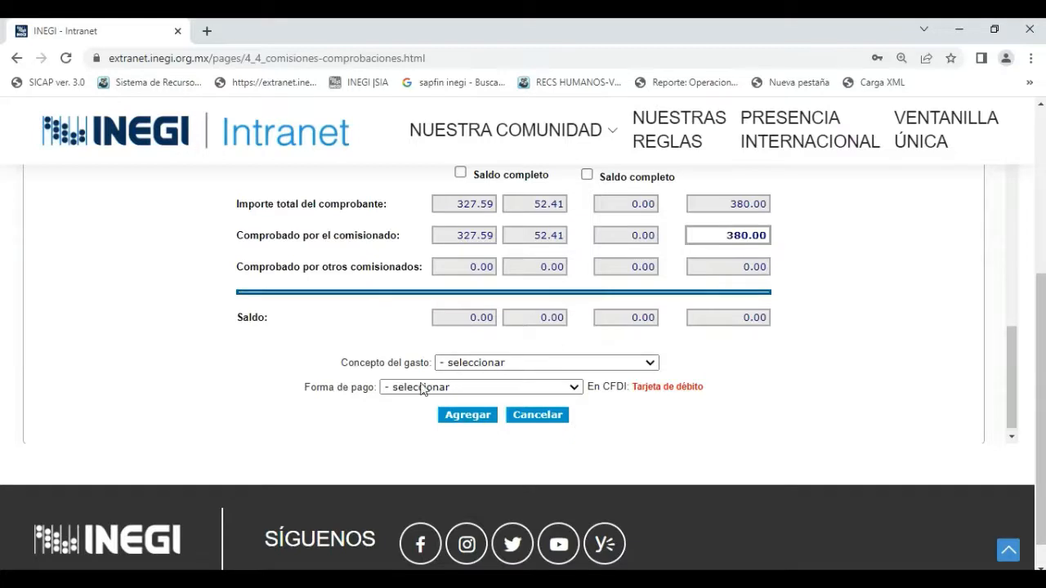
{"action": "left_click", "coordinate": [464, 368]}
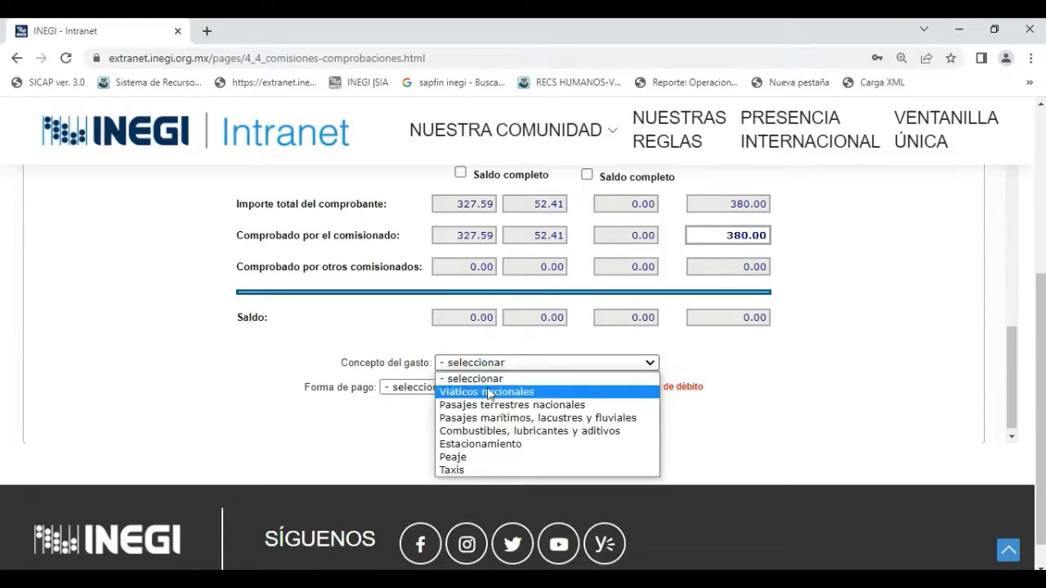
{"action": "left_click", "coordinate": [491, 394]}
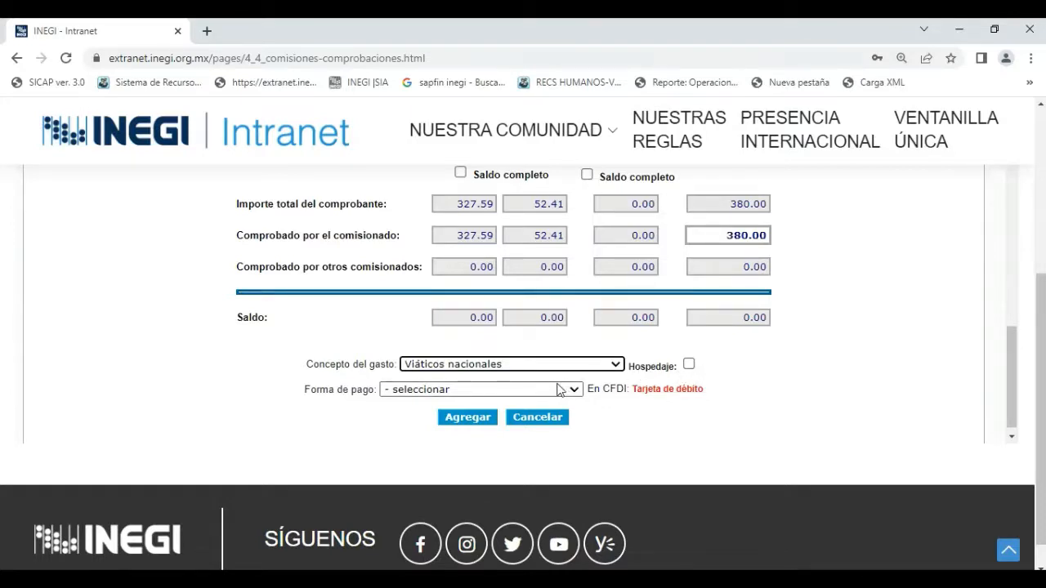
Set the restaurant invoice's Forma de pago to Tarjeta de débito and add it to the Comprobantes registrados.
{"action": "left_click", "coordinate": [487, 396]}
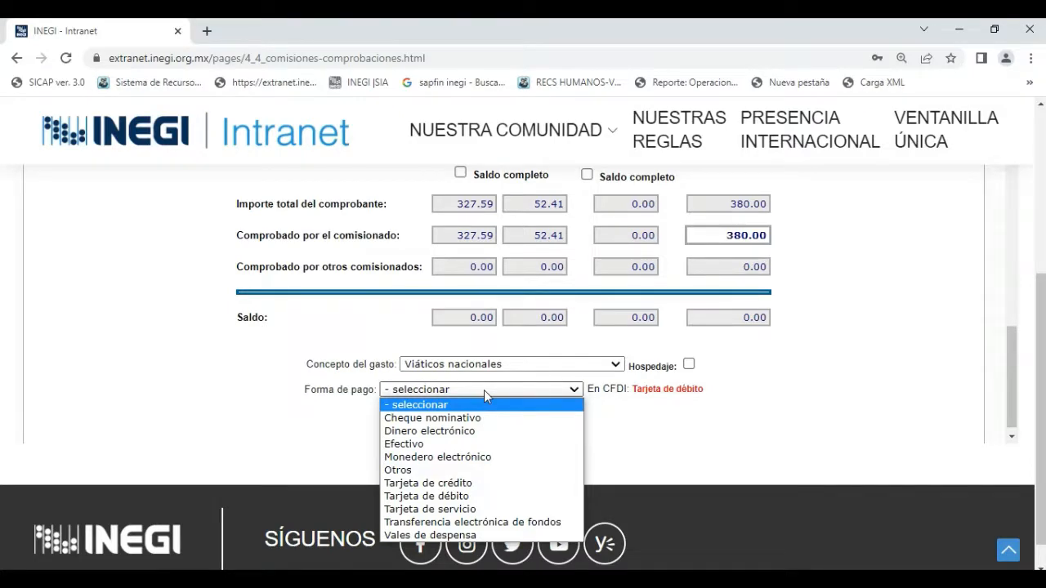
{"action": "left_click", "coordinate": [408, 498]}
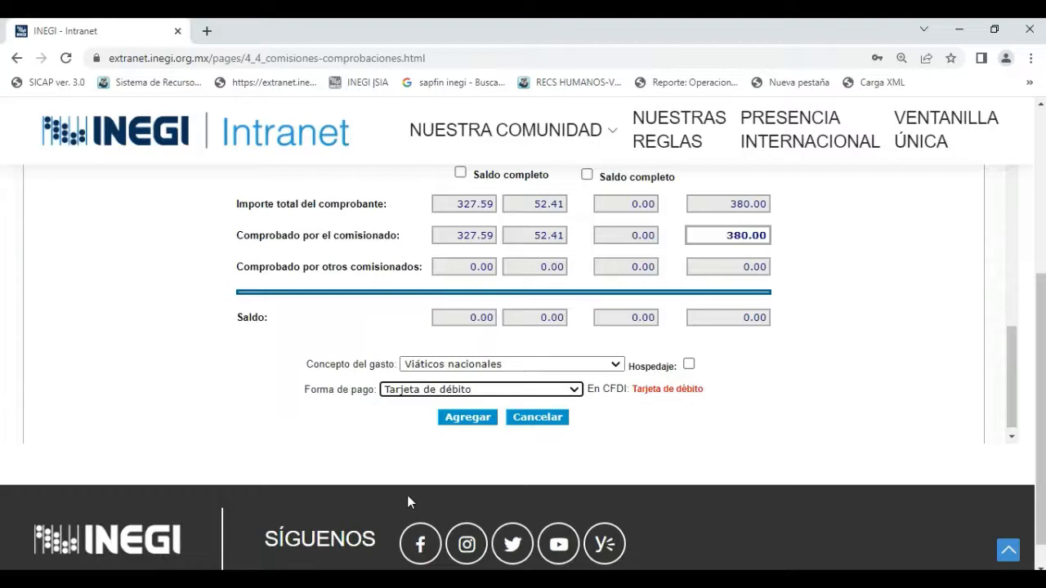
{"action": "left_click", "coordinate": [468, 418]}
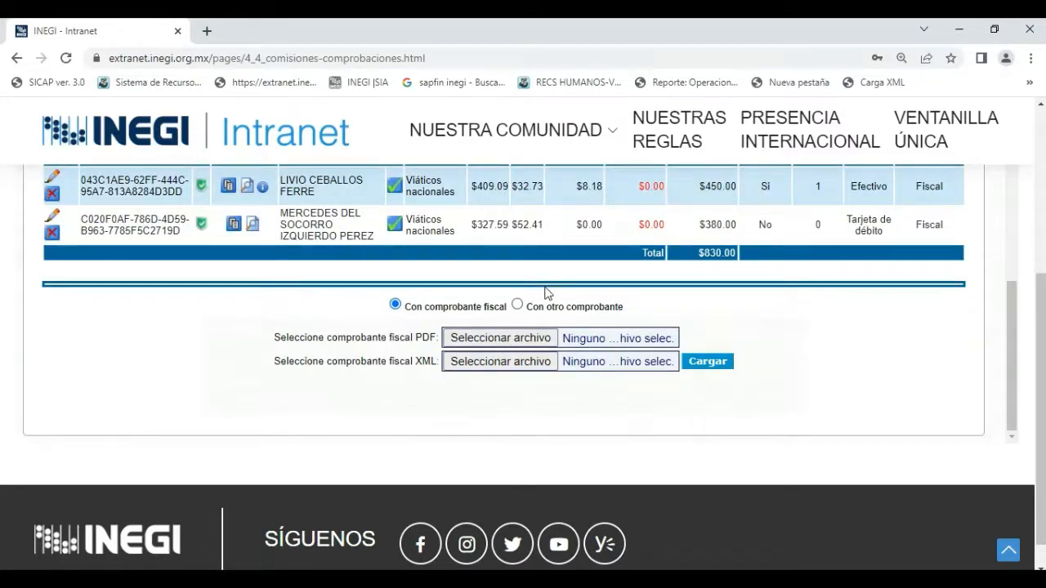
Review the Comprobantes registrados and the options for loading fiscal or other receipts.
{"action": "scroll", "coordinate": [806, 287], "scroll_direction": "up", "scroll_amount": 1}
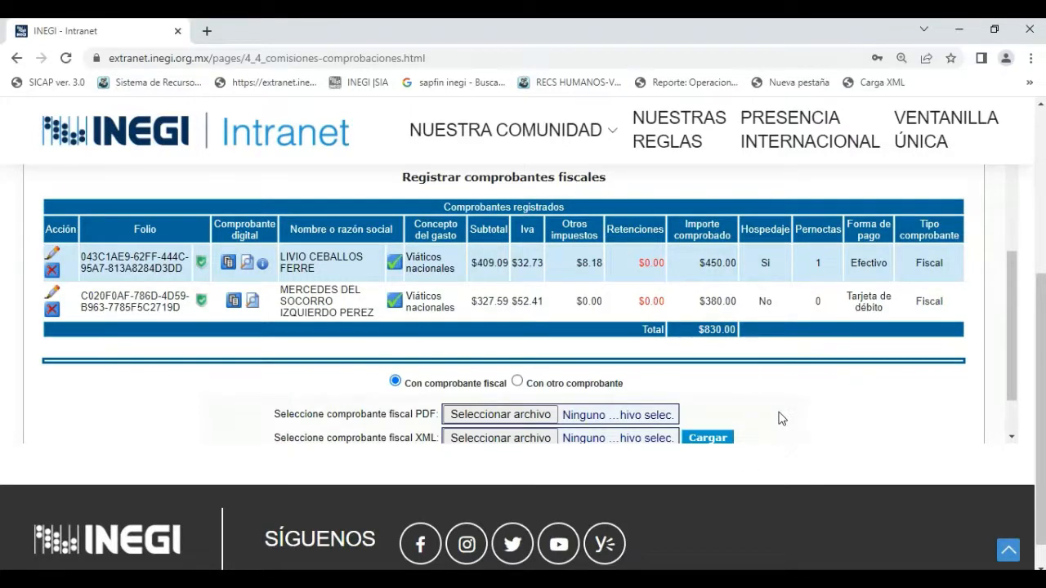
{"action": "scroll", "coordinate": [779, 418], "scroll_direction": "up", "scroll_amount": 1}
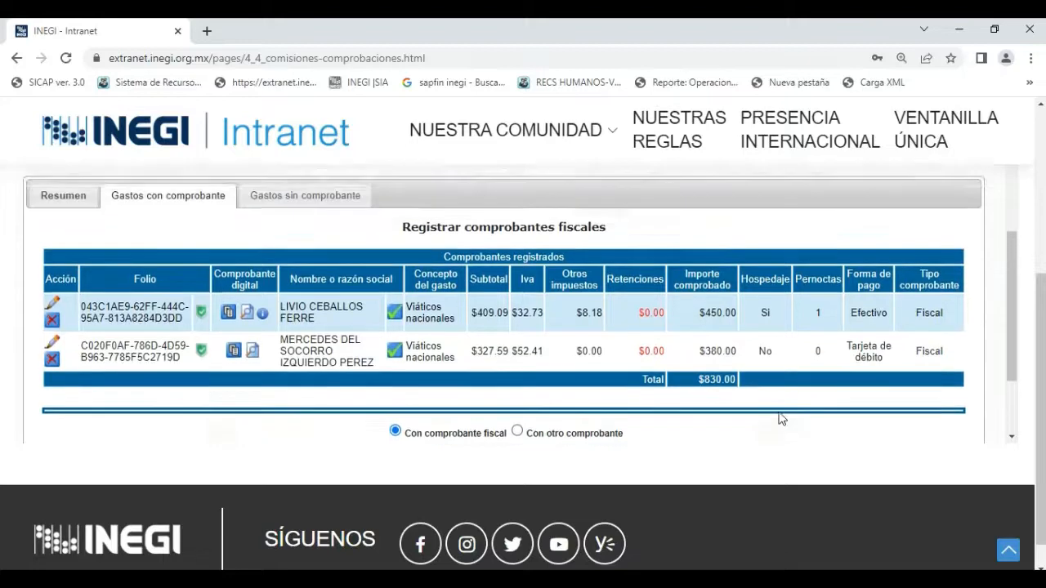
{"action": "scroll", "coordinate": [779, 419], "scroll_direction": "down", "scroll_amount": 2}
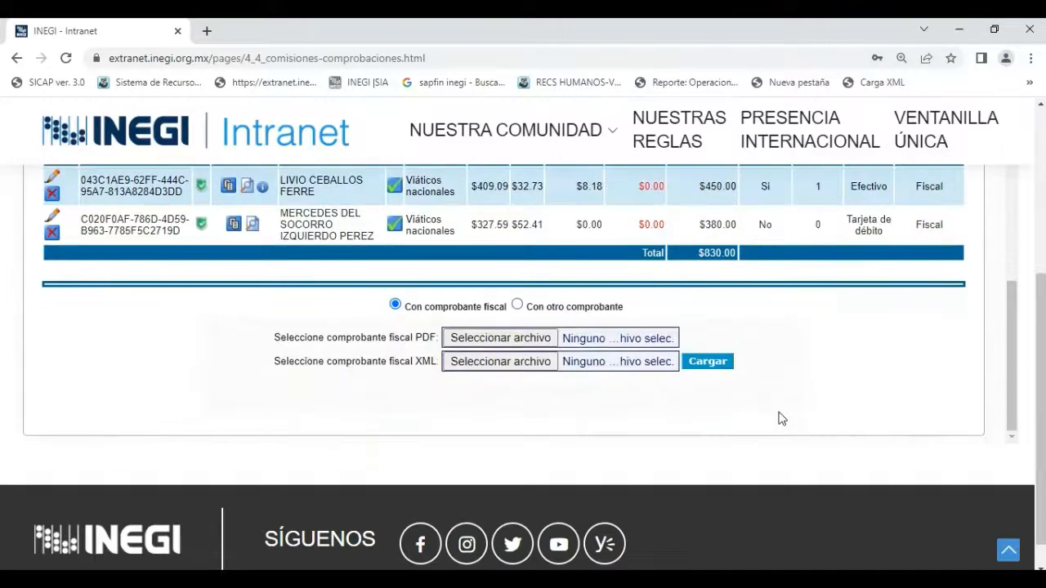
{"action": "scroll", "coordinate": [779, 418], "scroll_direction": "up", "scroll_amount": 2}
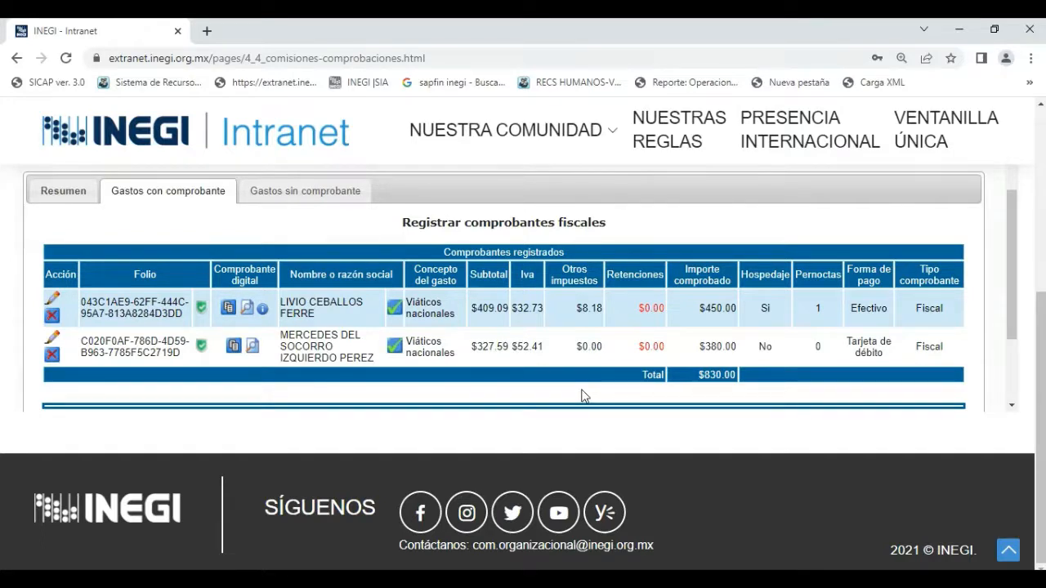
{"action": "scroll", "coordinate": [583, 396], "scroll_direction": "down", "scroll_amount": 1}
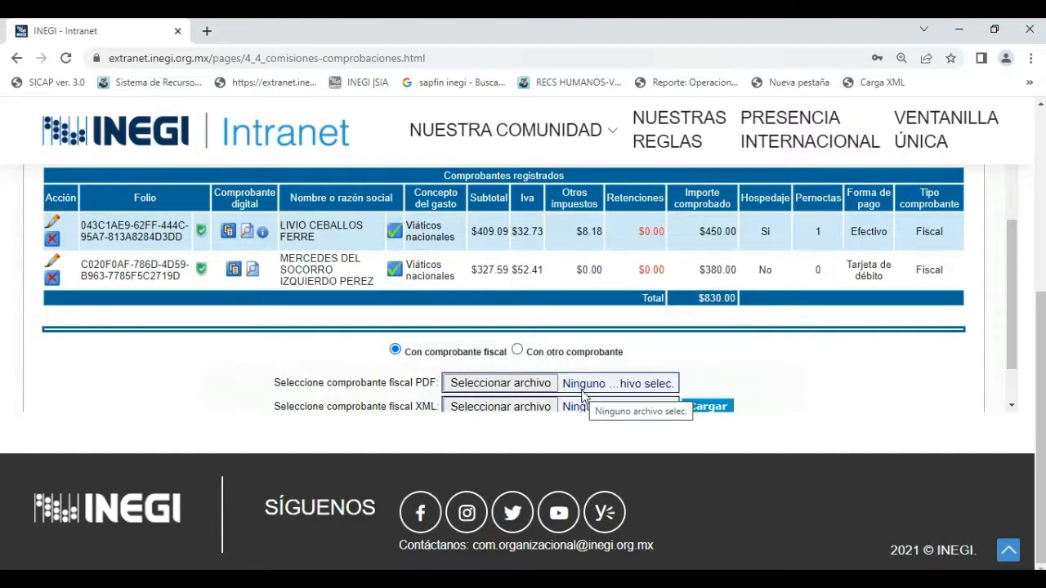
{"action": "scroll", "coordinate": [705, 345], "scroll_direction": "down", "scroll_amount": 1}
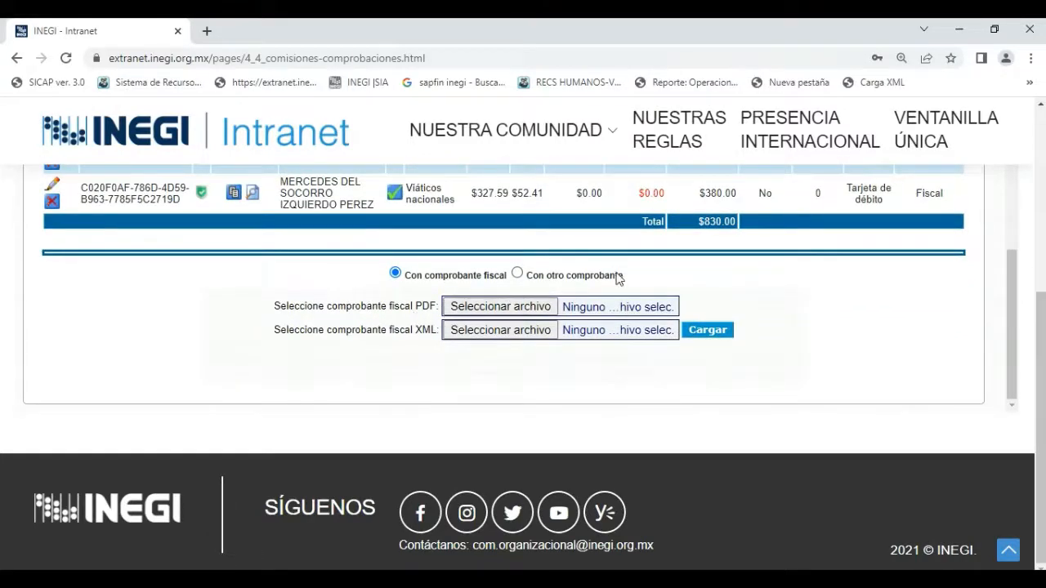
{"action": "scroll", "coordinate": [744, 274], "scroll_direction": "up", "scroll_amount": 2}
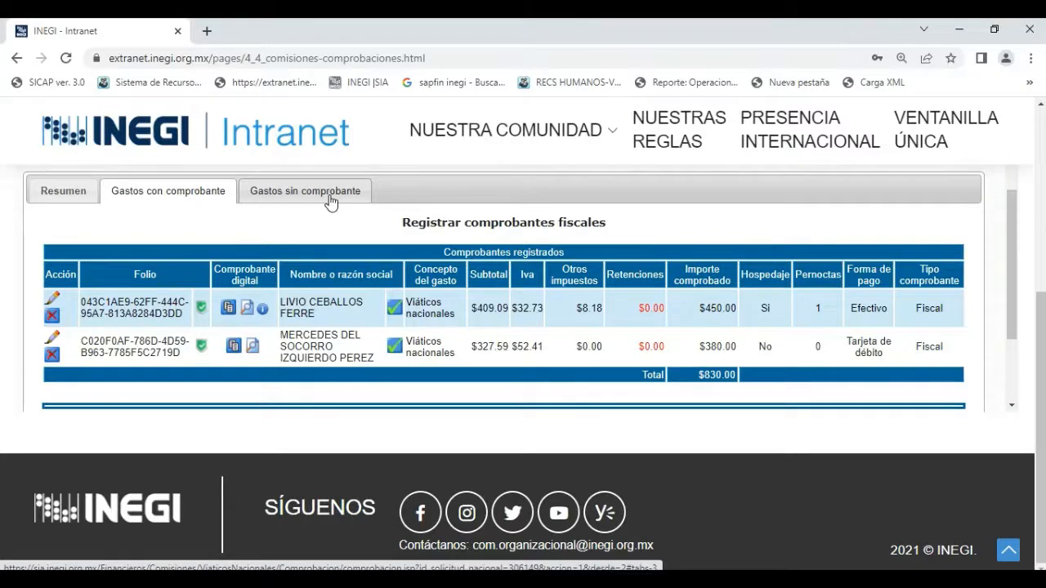
Start an expense under Gastos sin comprobante with Fecha 16/06/2022 and Concepto del gasto Alimentación.
{"action": "left_click", "coordinate": [329, 199]}
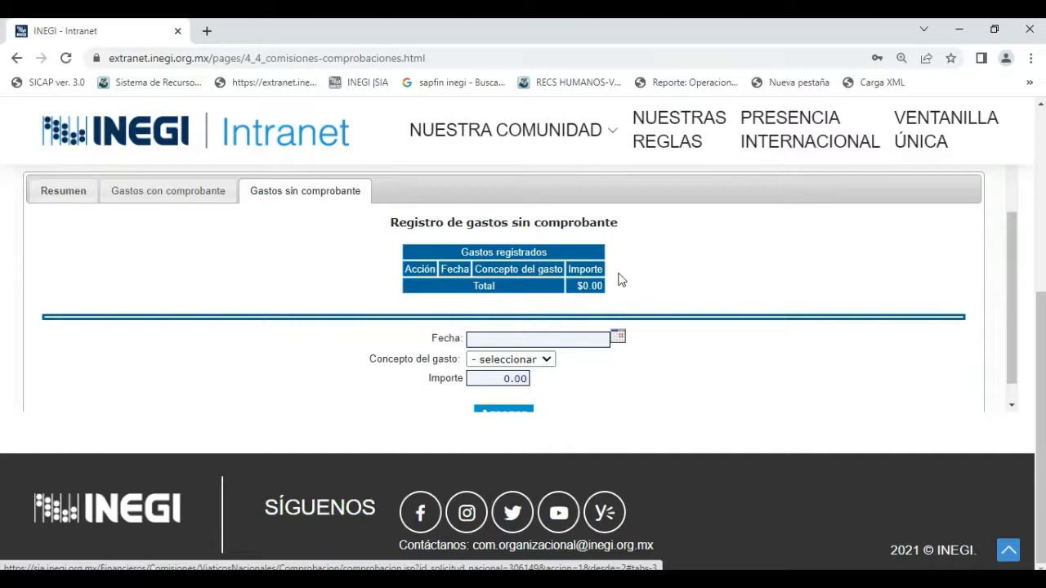
{"action": "left_click", "coordinate": [618, 340]}
{"action": "left_click", "coordinate": [617, 341]}
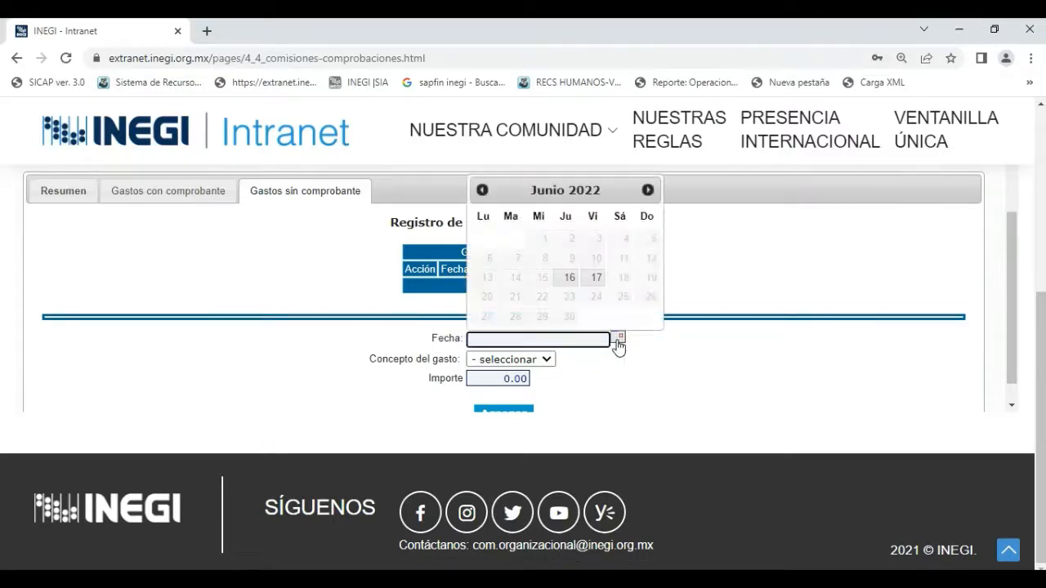
{"action": "left_click", "coordinate": [567, 279]}
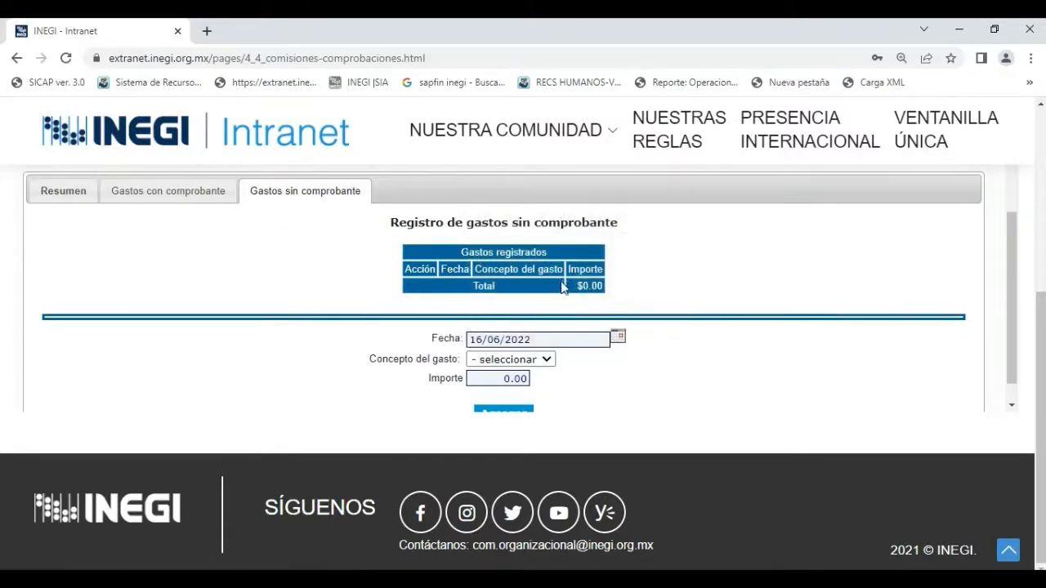
{"action": "left_click", "coordinate": [546, 360]}
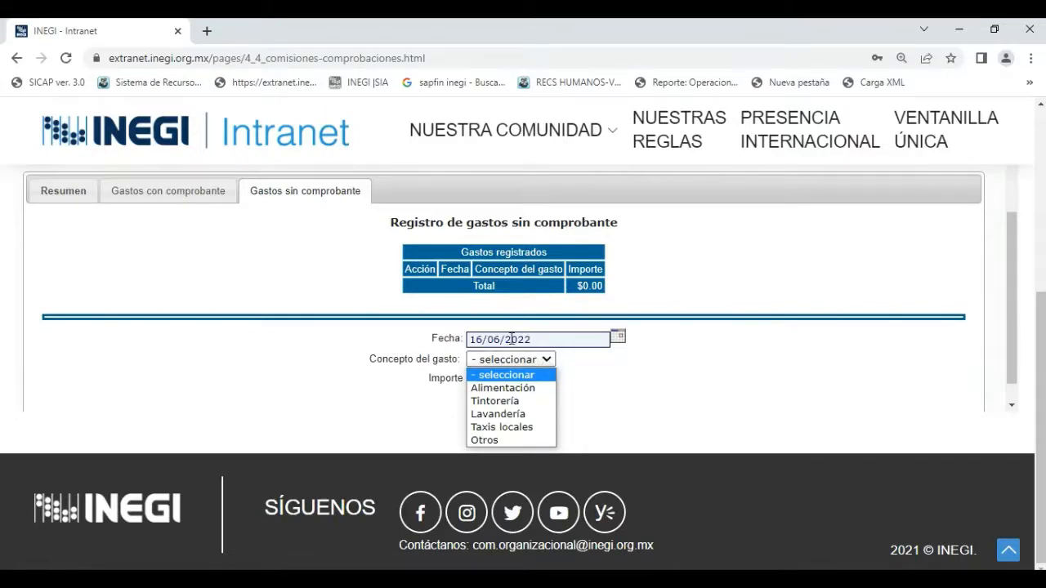
{"action": "left_click", "coordinate": [525, 389]}
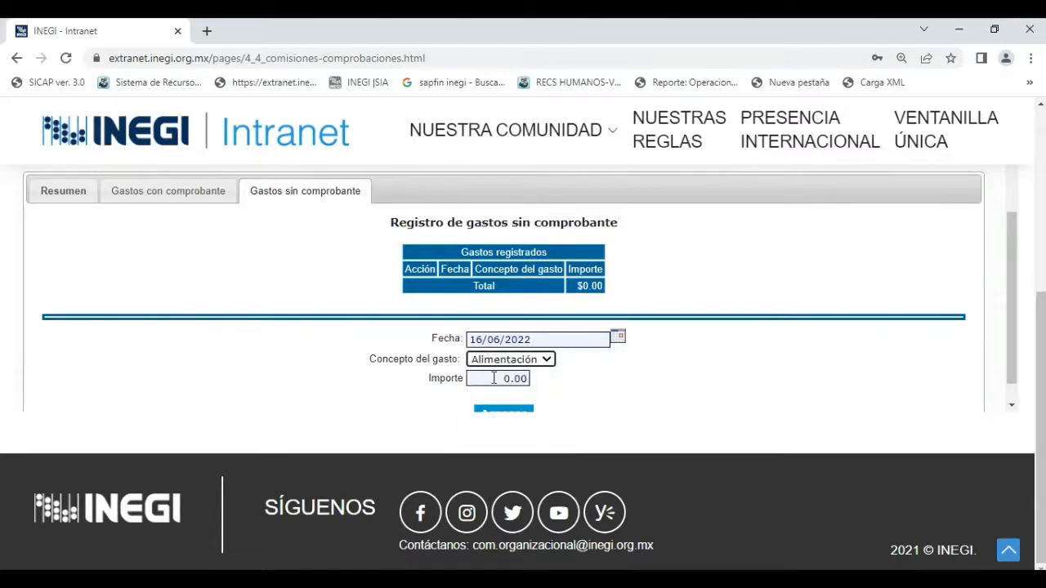
Set the Alimentación expense's Importe to 45.00 and add it to the Gastos registrados.
{"action": "left_click", "coordinate": [492, 379]}
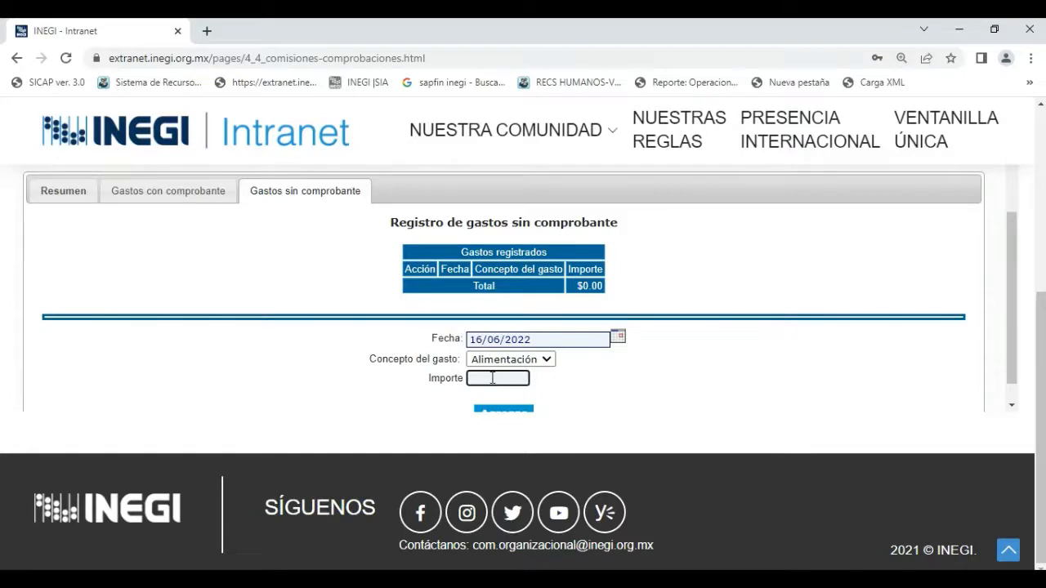
{"action": "type", "text": "45"}
{"action": "left_click", "coordinate": [591, 397]}
{"action": "scroll", "coordinate": [591, 397], "scroll_direction": "down", "scroll_amount": 1}
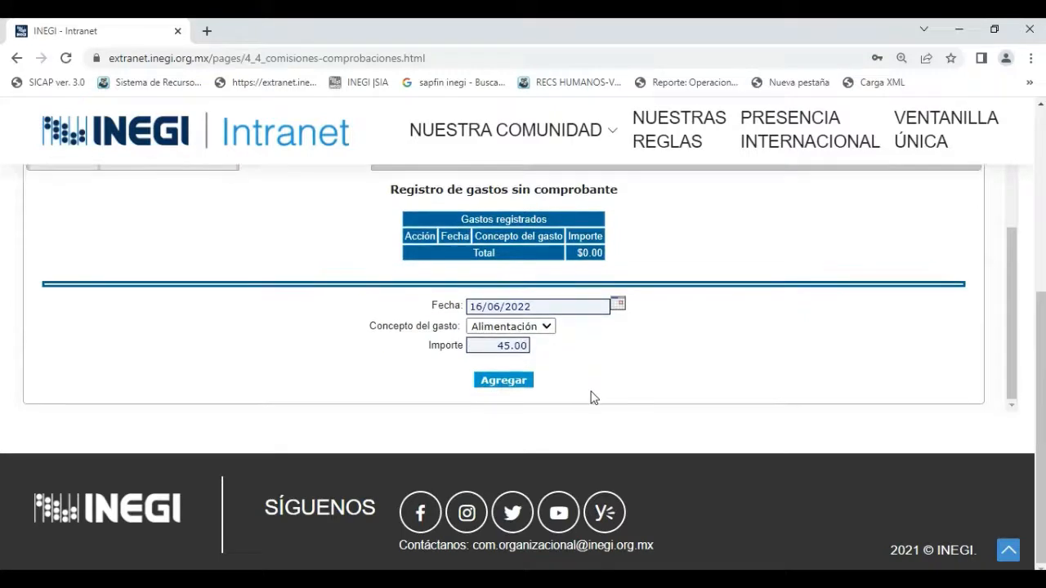
{"action": "left_click", "coordinate": [503, 381]}
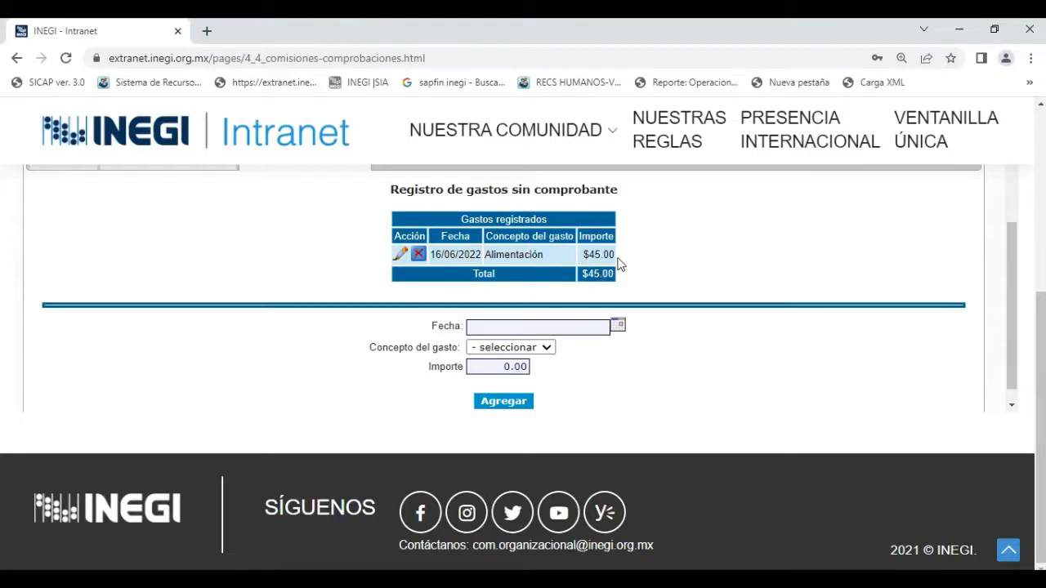
Fill in another expense without receipt with Fecha 16/06/2022, Concepto del gasto Otros and Especifique PROPINAS.
{"action": "left_click", "coordinate": [617, 326]}
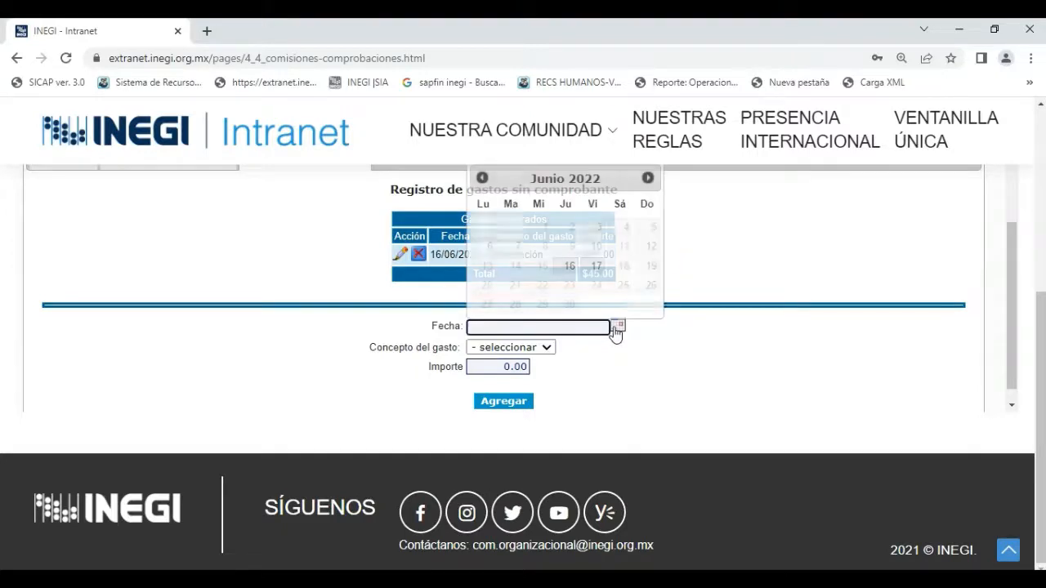
{"action": "left_click", "coordinate": [570, 266]}
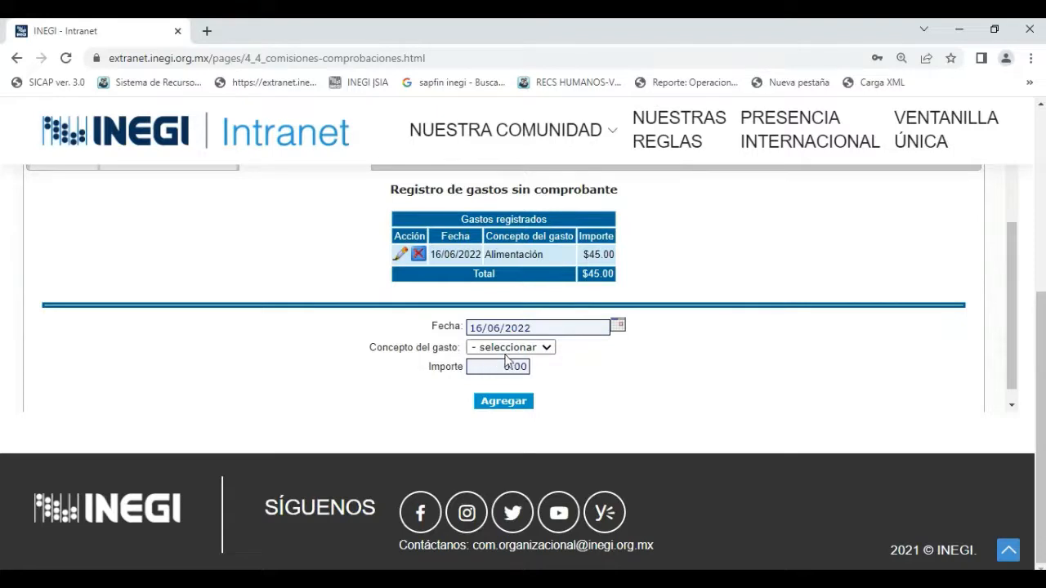
{"action": "left_click", "coordinate": [549, 352]}
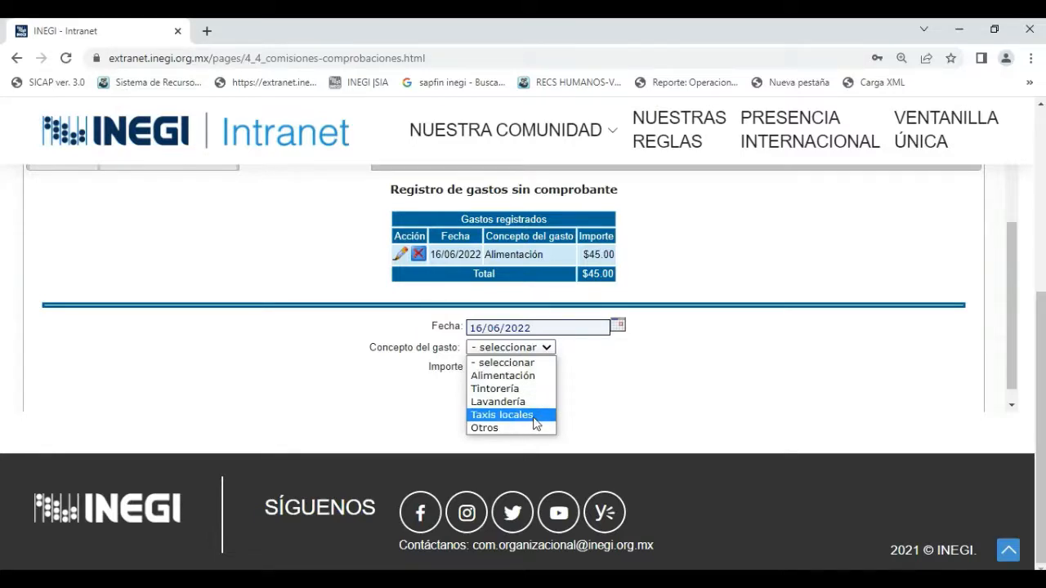
{"action": "left_click", "coordinate": [490, 429]}
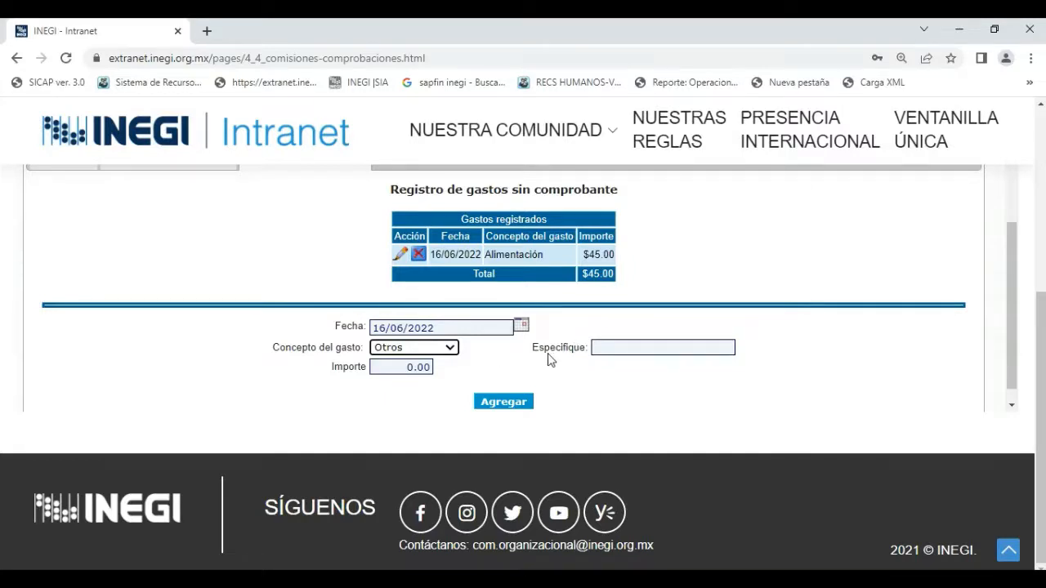
{"action": "left_click", "coordinate": [623, 349]}
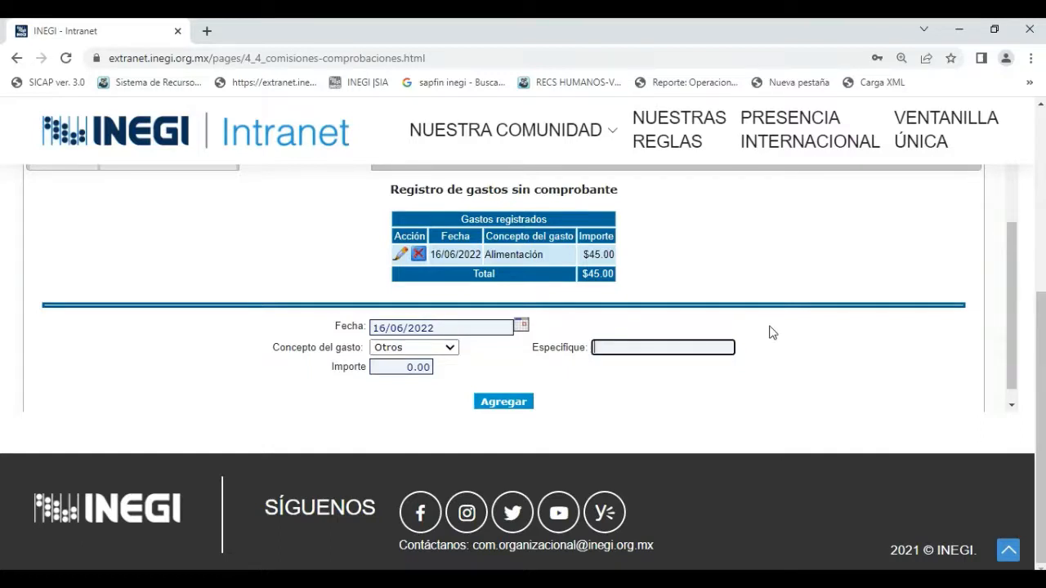
{"action": "type", "text": "PROPINAS"}
Set the PROPINAS expense's Importe to 25 and add it to the Gastos registrados.
{"action": "left_click", "coordinate": [382, 367]}
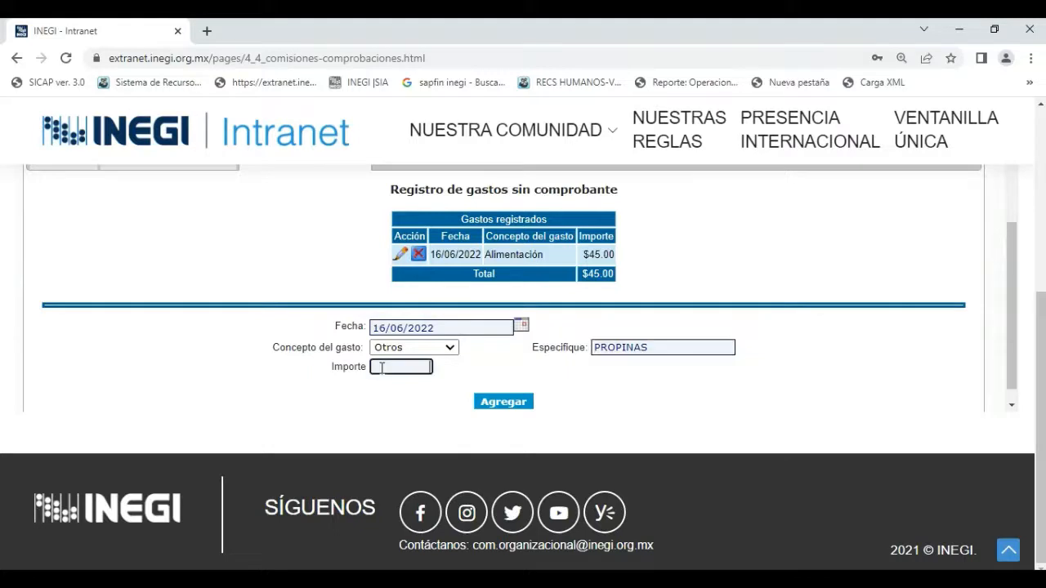
{"action": "type", "text": "25"}
{"action": "left_click", "coordinate": [496, 406]}
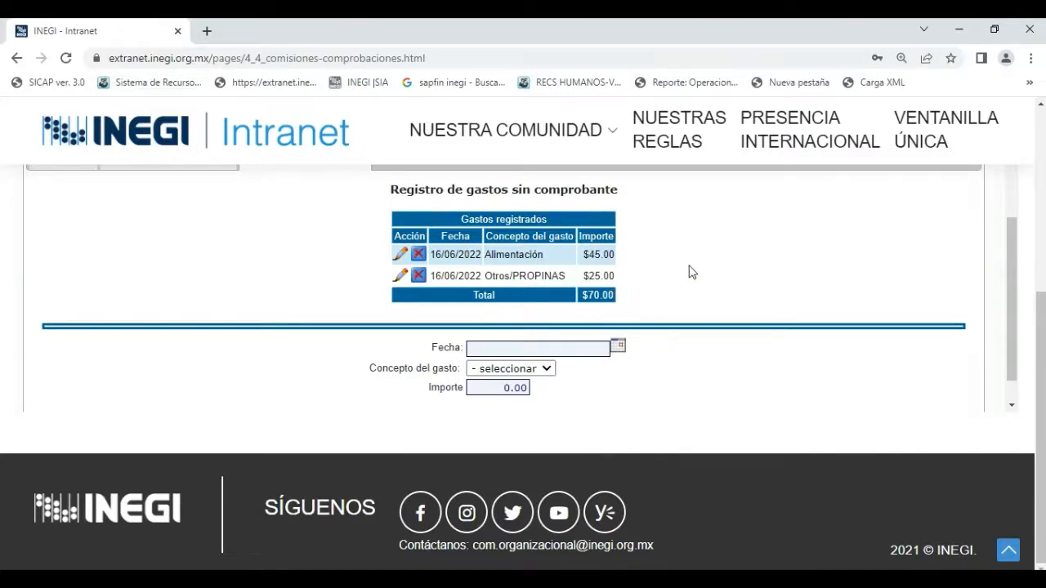
Review the Resumen of the Comprobación de viáticos y pasajes, comparing authorized, paid, proven and reimbursable amounts.
{"action": "scroll", "coordinate": [696, 395], "scroll_direction": "down", "scroll_amount": 1}
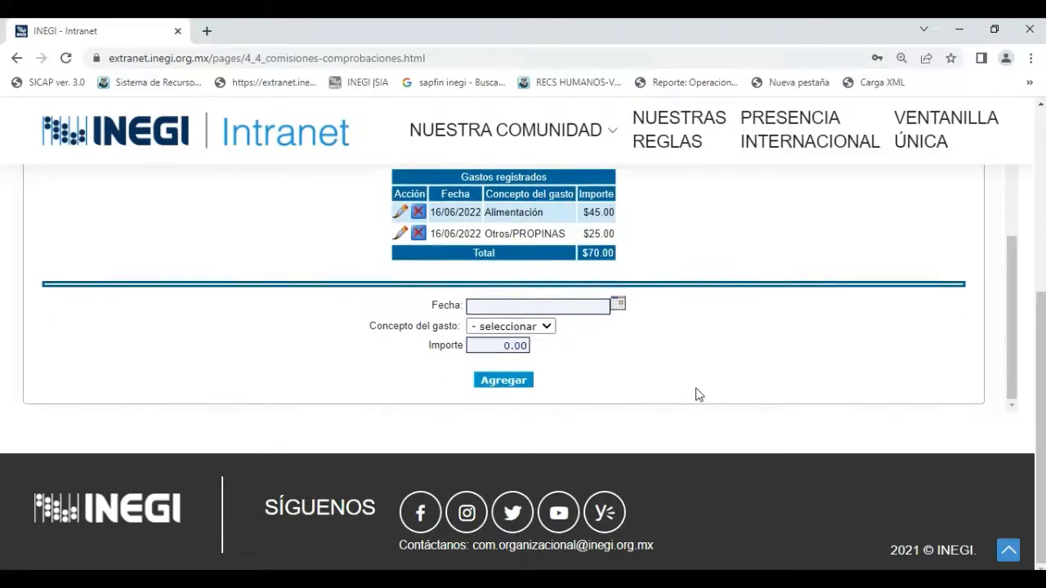
{"action": "scroll", "coordinate": [697, 395], "scroll_direction": "up", "scroll_amount": 5}
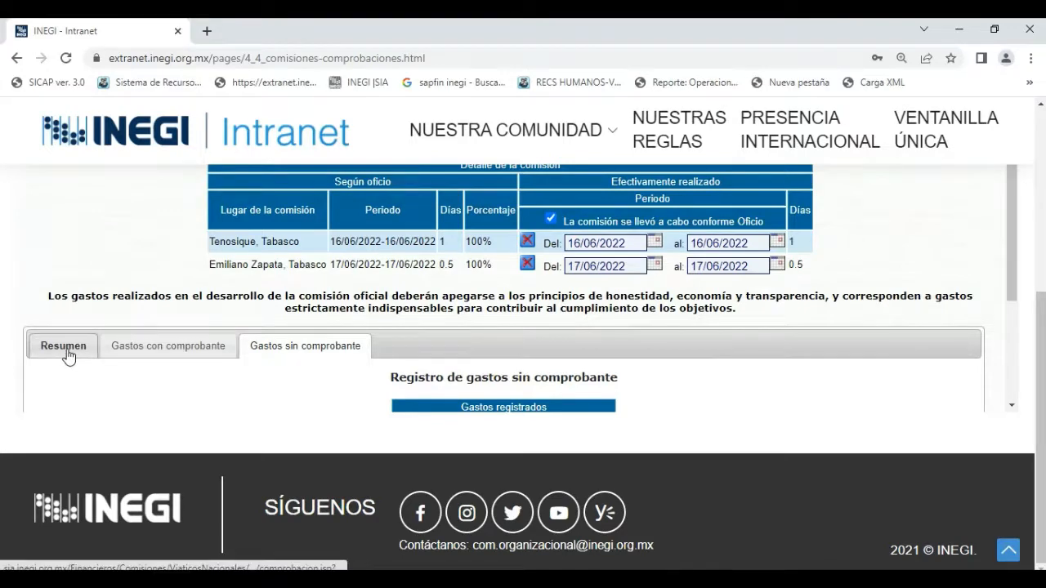
{"action": "left_click", "coordinate": [67, 350]}
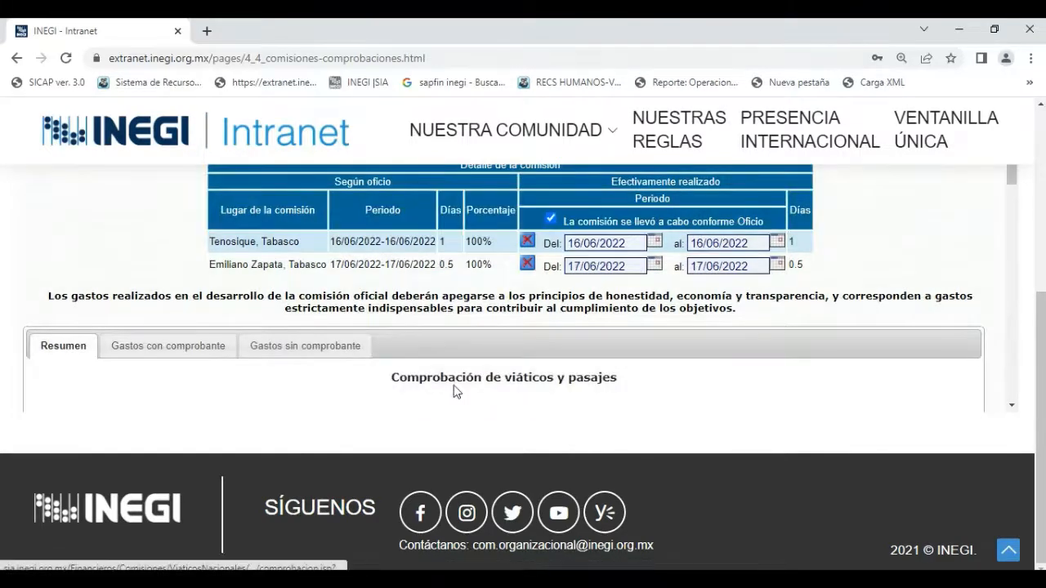
{"action": "scroll", "coordinate": [663, 397], "scroll_direction": "down", "scroll_amount": 5}
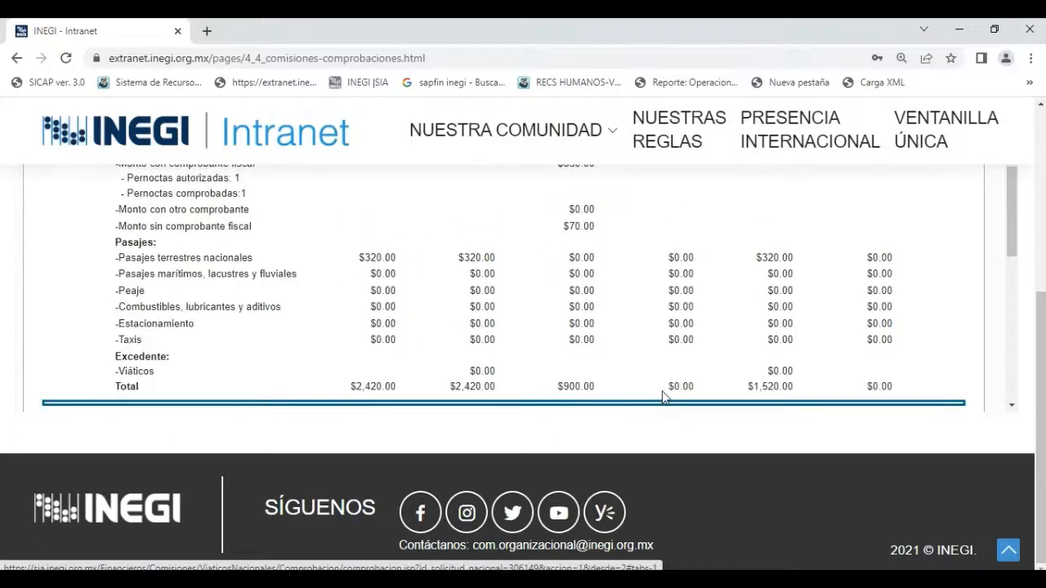
{"action": "scroll", "coordinate": [663, 397], "scroll_direction": "up", "scroll_amount": 2}
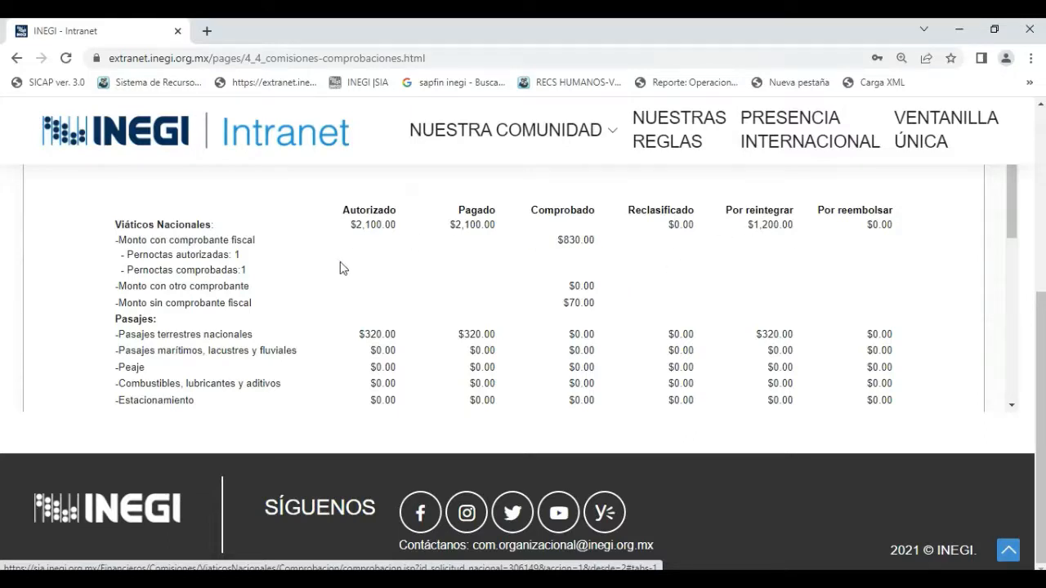
{"action": "scroll", "coordinate": [342, 268], "scroll_direction": "down", "scroll_amount": 1}
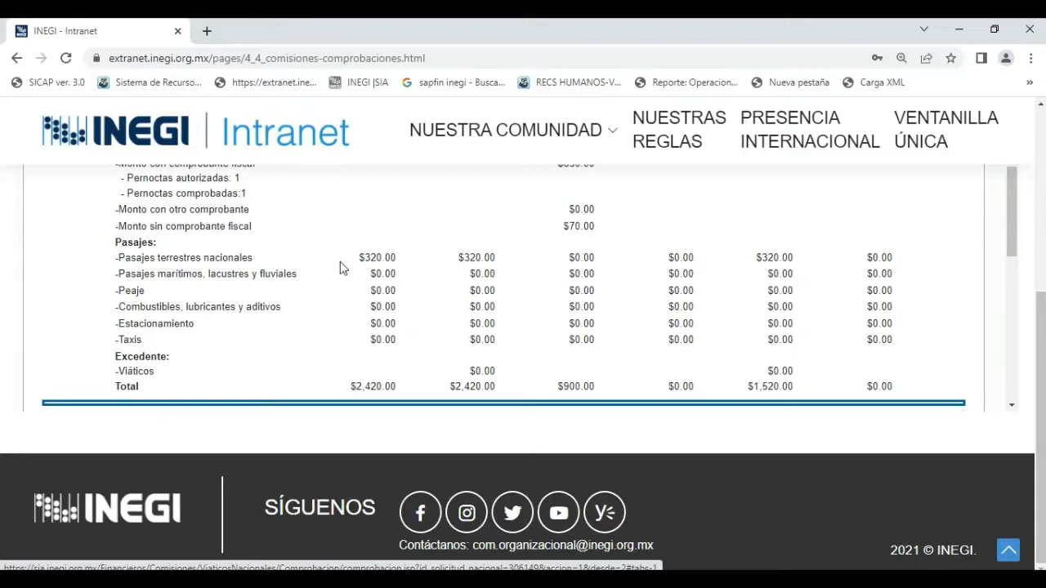
{"action": "scroll", "coordinate": [341, 268], "scroll_direction": "up", "scroll_amount": 1}
{"action": "scroll", "coordinate": [341, 263], "scroll_direction": "up", "scroll_amount": 1}
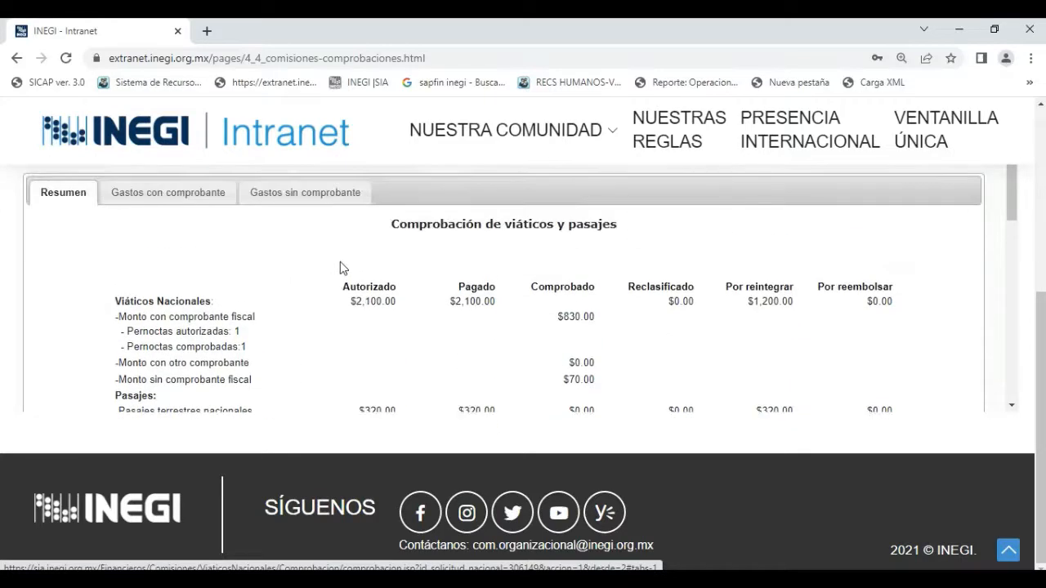
{"action": "scroll", "coordinate": [340, 264], "scroll_direction": "up", "scroll_amount": 1}
{"action": "scroll", "coordinate": [340, 262], "scroll_direction": "down", "scroll_amount": 1}
Return to Gastos con comprobante and look over the registered fiscal receipts and the commission periods.
{"action": "left_click", "coordinate": [181, 203]}
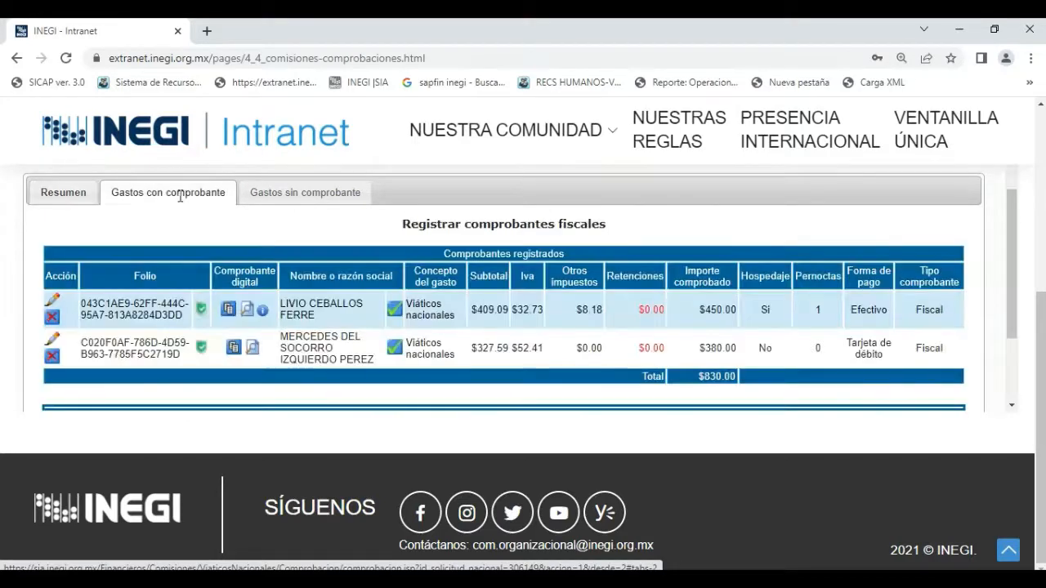
{"action": "scroll", "coordinate": [390, 356], "scroll_direction": "down", "scroll_amount": 2}
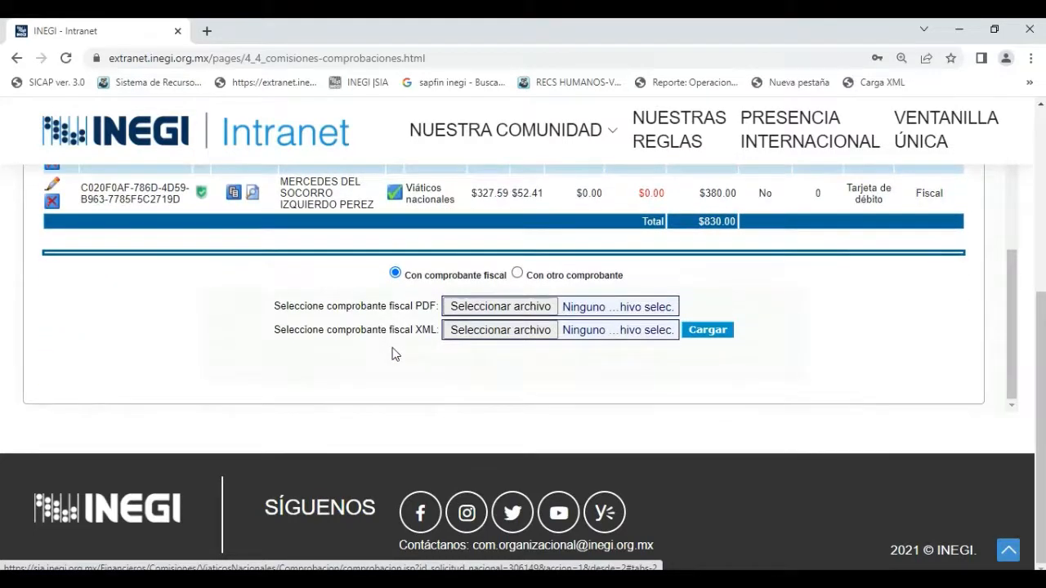
{"action": "scroll", "coordinate": [393, 354], "scroll_direction": "up", "scroll_amount": 2}
{"action": "scroll", "coordinate": [395, 353], "scroll_direction": "up", "scroll_amount": 4}
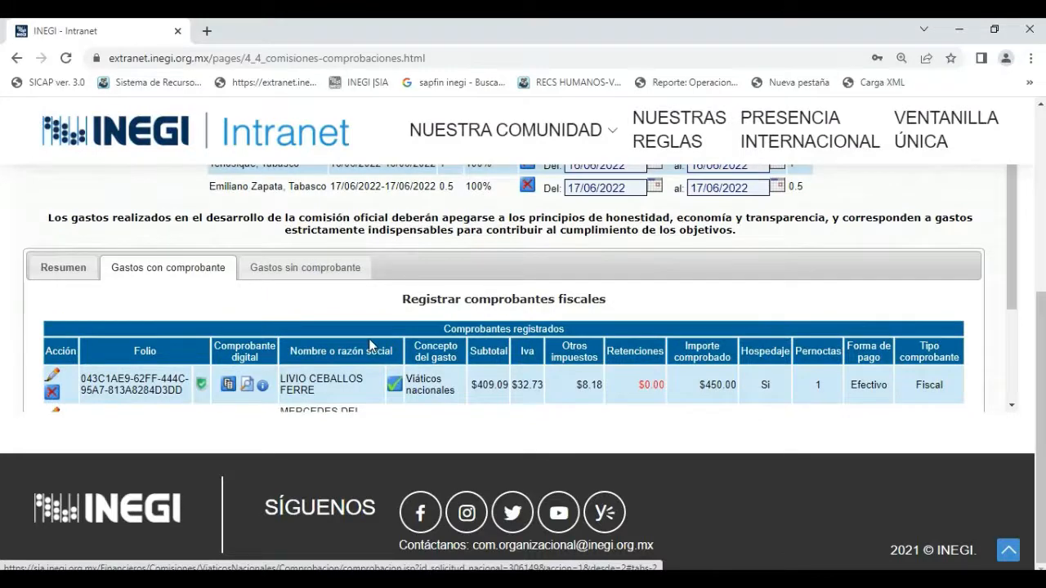
Check the registered fiscal receipts against the employee data and the commission details.
{"action": "scroll", "coordinate": [372, 346], "scroll_direction": "down", "scroll_amount": 2}
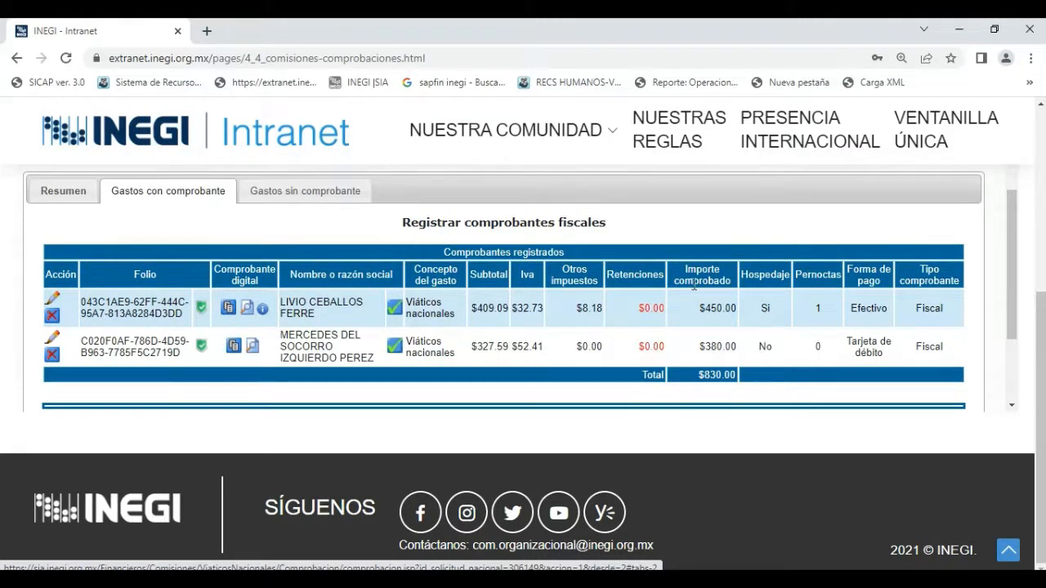
{"action": "scroll", "coordinate": [624, 367], "scroll_direction": "down", "scroll_amount": 3}
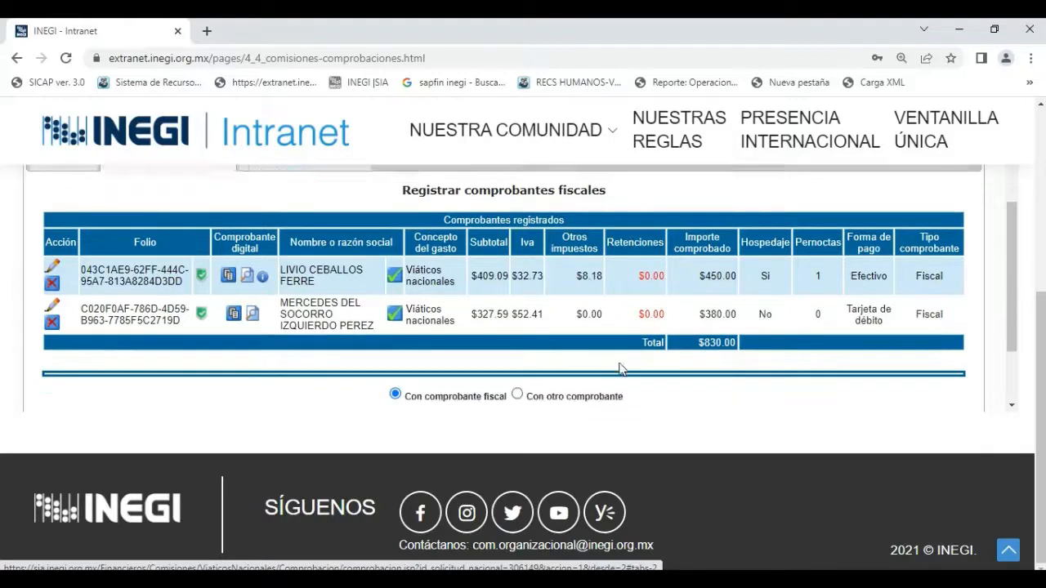
{"action": "scroll", "coordinate": [620, 368], "scroll_direction": "up", "scroll_amount": 10}
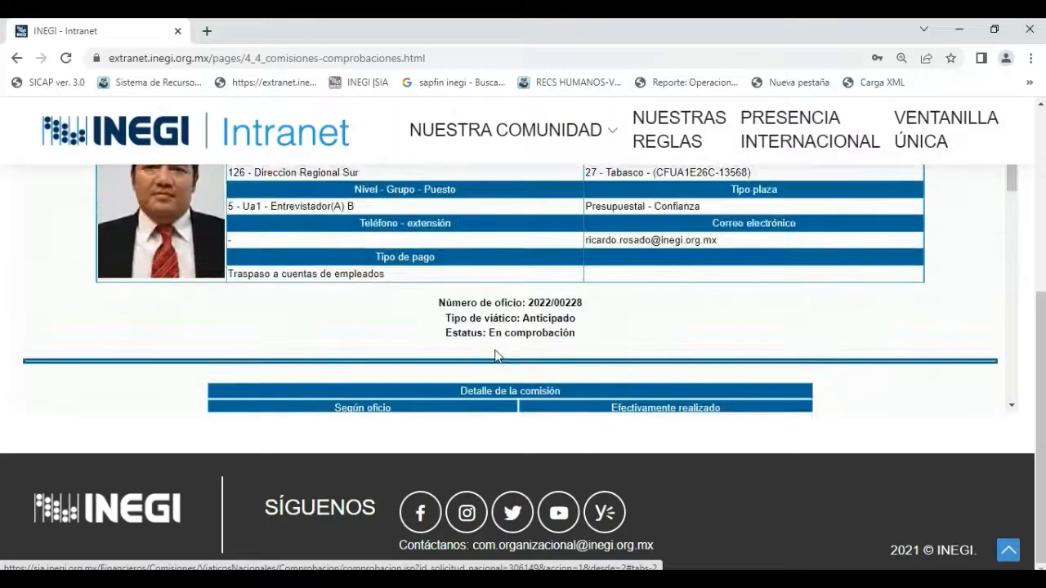
{"action": "scroll", "coordinate": [245, 402], "scroll_direction": "down", "scroll_amount": 2}
{"action": "scroll", "coordinate": [204, 401], "scroll_direction": "down", "scroll_amount": 2}
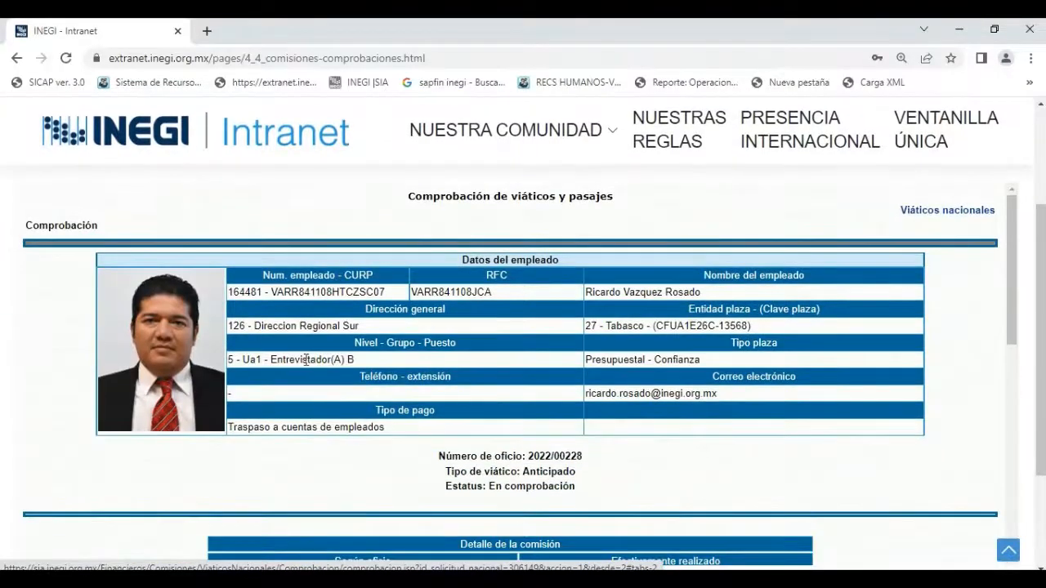
{"action": "scroll", "coordinate": [160, 393], "scroll_direction": "down", "scroll_amount": 4}
Open the Resumen and look over the totals and the report fields from Actividades realizadas to Observaciones.
{"action": "left_click", "coordinate": [63, 420]}
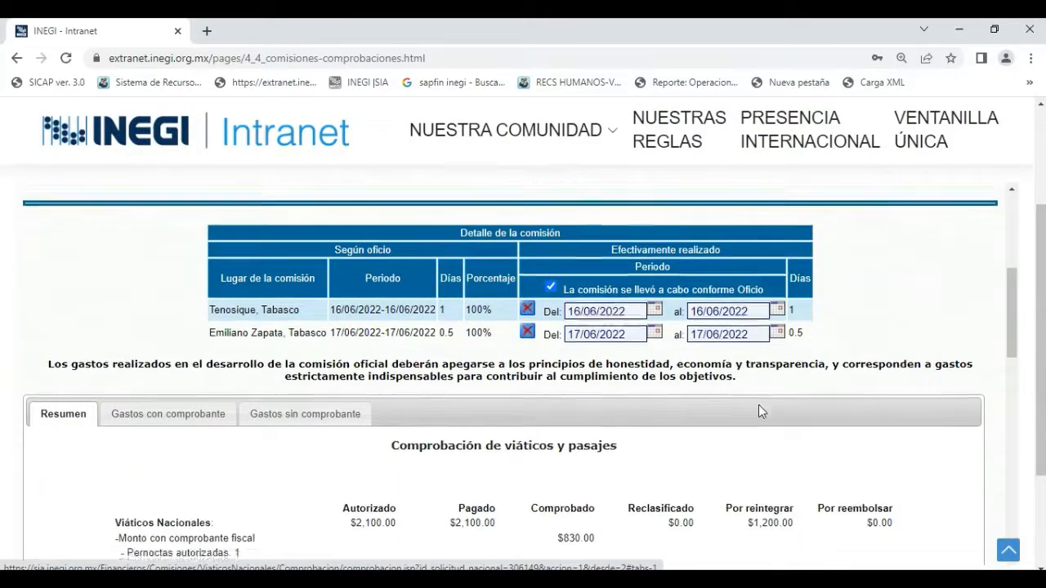
{"action": "scroll", "coordinate": [759, 406], "scroll_direction": "down", "scroll_amount": 6}
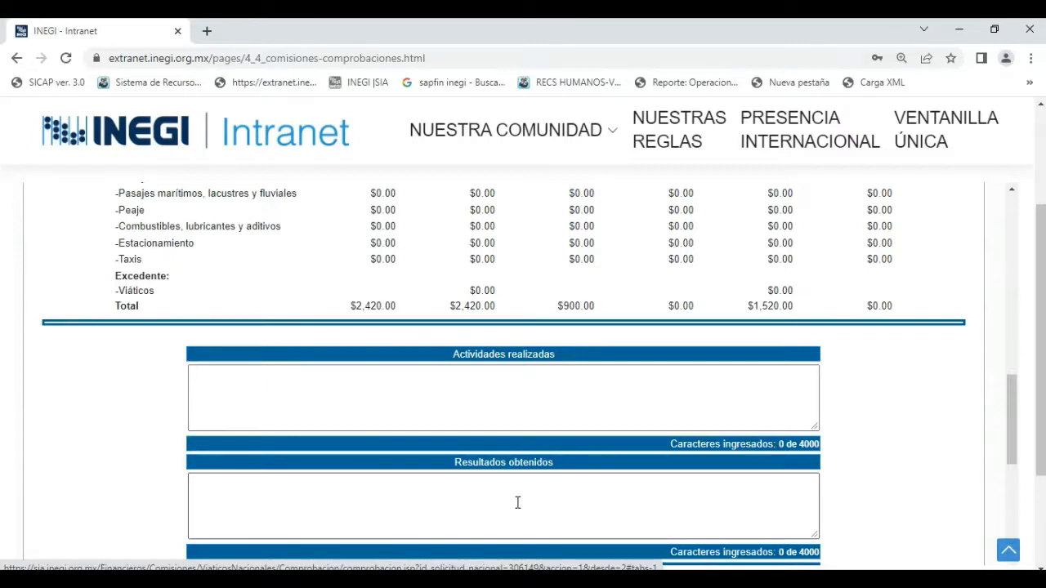
{"action": "scroll", "coordinate": [518, 502], "scroll_direction": "down", "scroll_amount": 1}
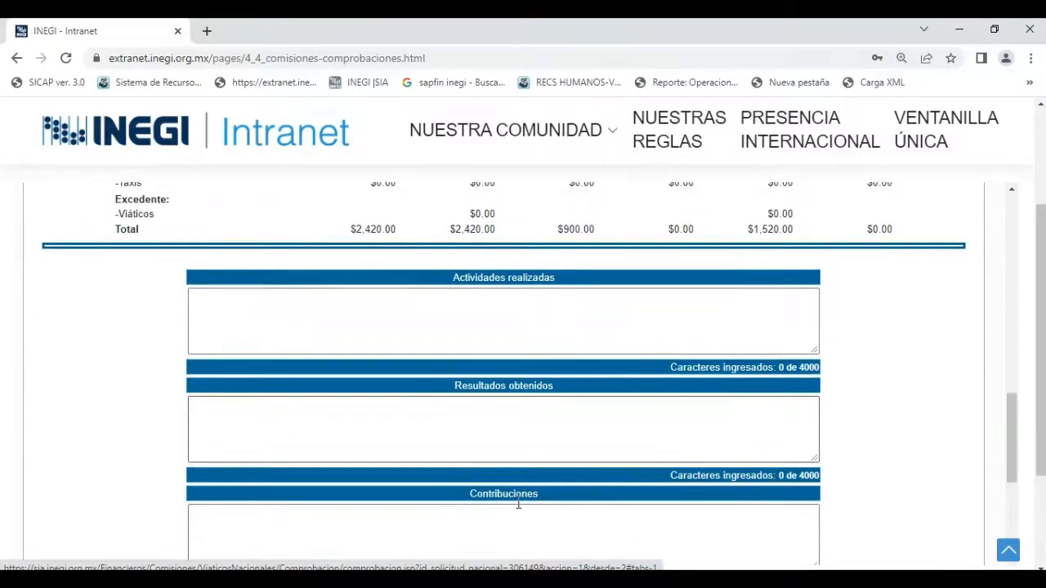
{"action": "scroll", "coordinate": [516, 506], "scroll_direction": "down", "scroll_amount": 2}
{"action": "scroll", "coordinate": [516, 508], "scroll_direction": "down", "scroll_amount": 2}
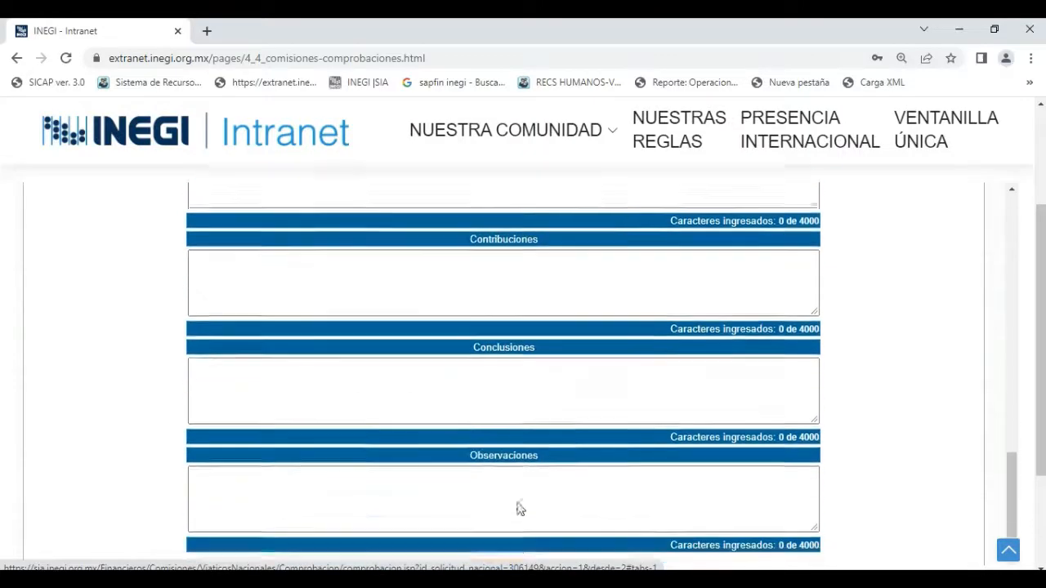
{"action": "scroll", "coordinate": [518, 509], "scroll_direction": "up", "scroll_amount": 1}
{"action": "scroll", "coordinate": [518, 509], "scroll_direction": "up", "scroll_amount": 3}
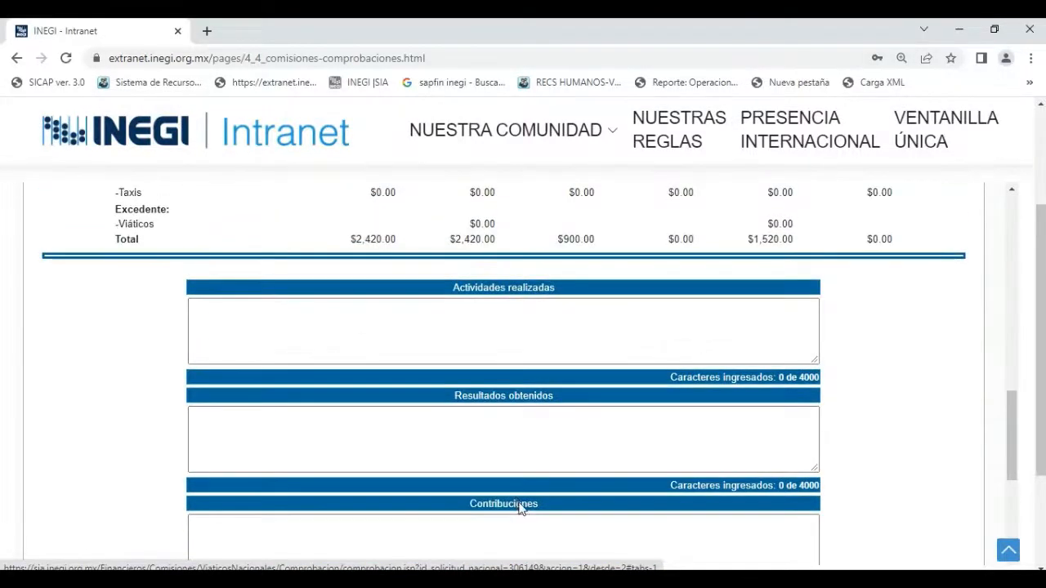
Begin the Actividades realizadas text with "LEVANTAMIENTO DE LAS EENMENSUALES,".
{"action": "left_click", "coordinate": [461, 344]}
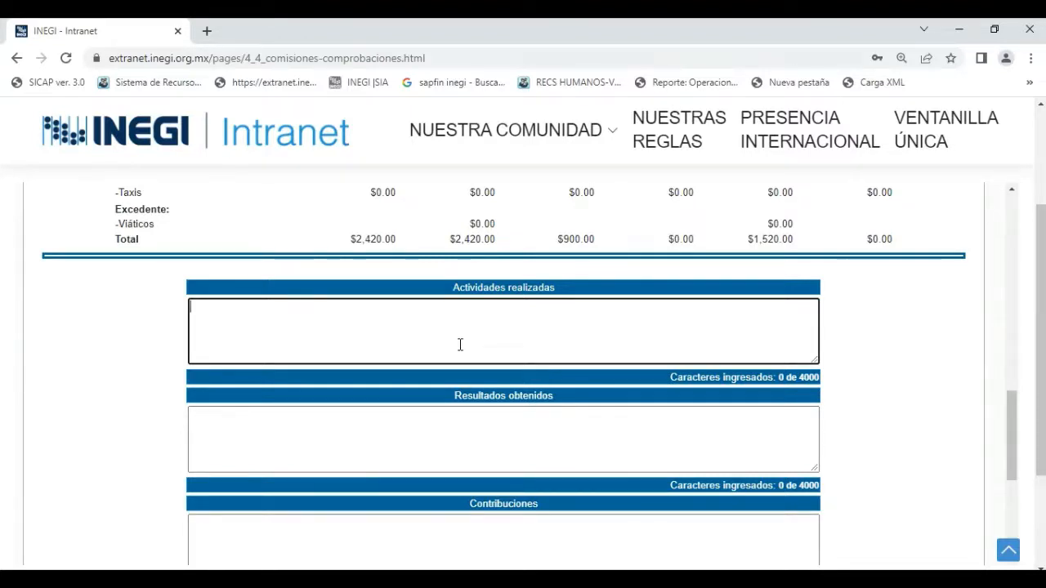
{"action": "type", "text": "LEVNTAMIENTO"}
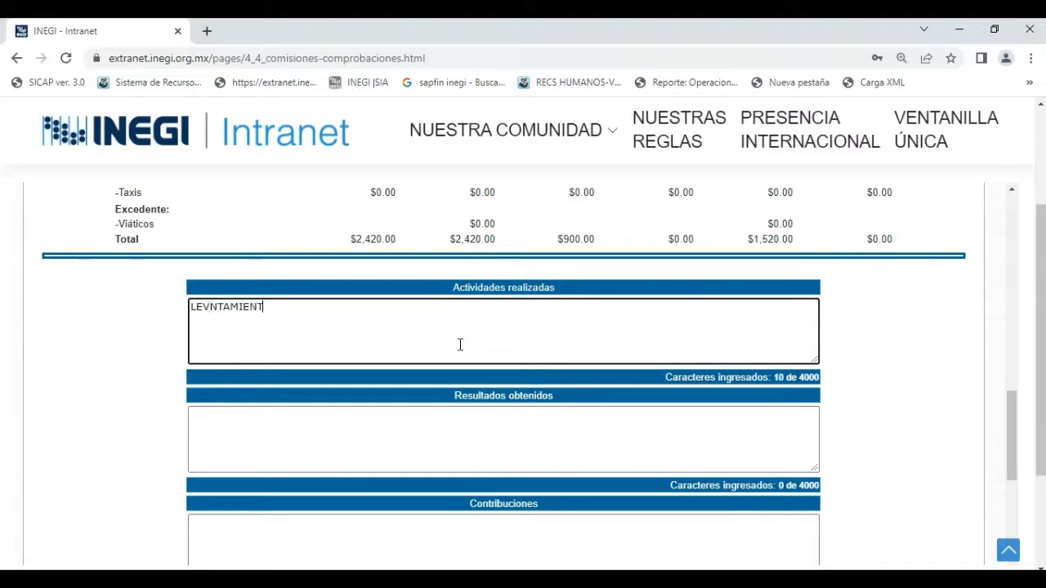
{"action": "key", "text": "BackSpace"}
{"action": "key", "text": "BackSpace"}
{"action": "key", "text": "BackSpace"}
{"action": "key", "text": "BackSpace"}
{"action": "key", "text": "BackSpace"}
{"action": "key", "text": "BackSpace"}
{"action": "key", "text": "BackSpace"}
{"action": "key", "text": "BackSpace"}
{"action": "key", "text": "BackSpace"}
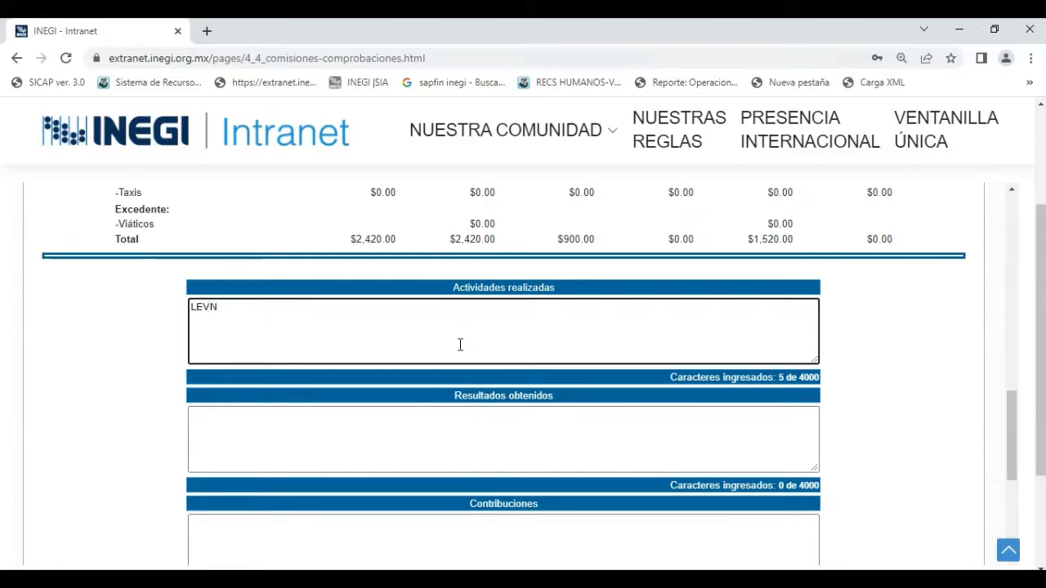
{"action": "type", "text": "ANTAMIENTO"}
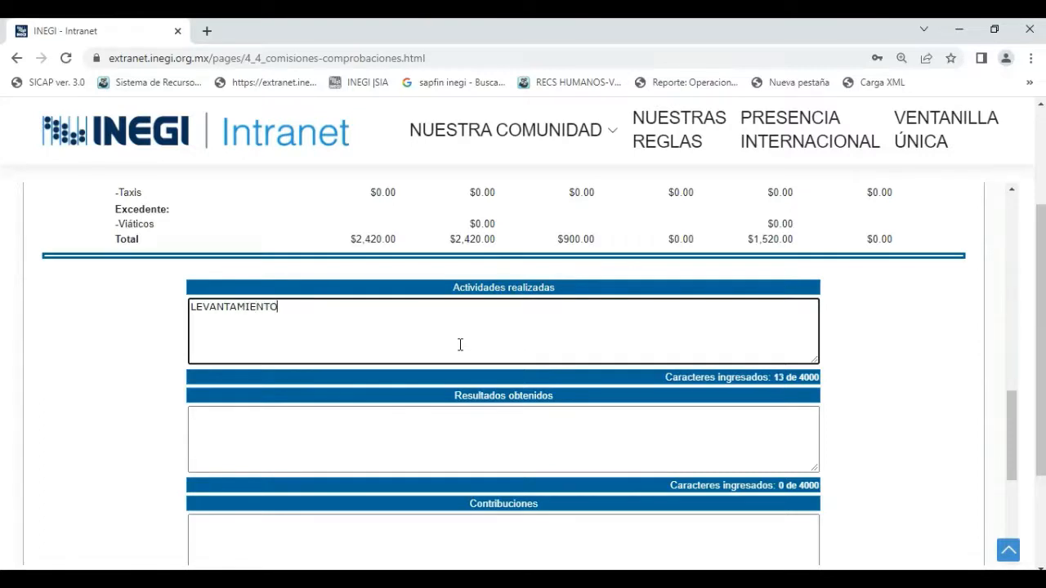
{"action": "type", "text": " DE LAS EN"}
{"action": "key", "text": "BackSpace"}
{"action": "type", "text": "ENMENSUALES,"}
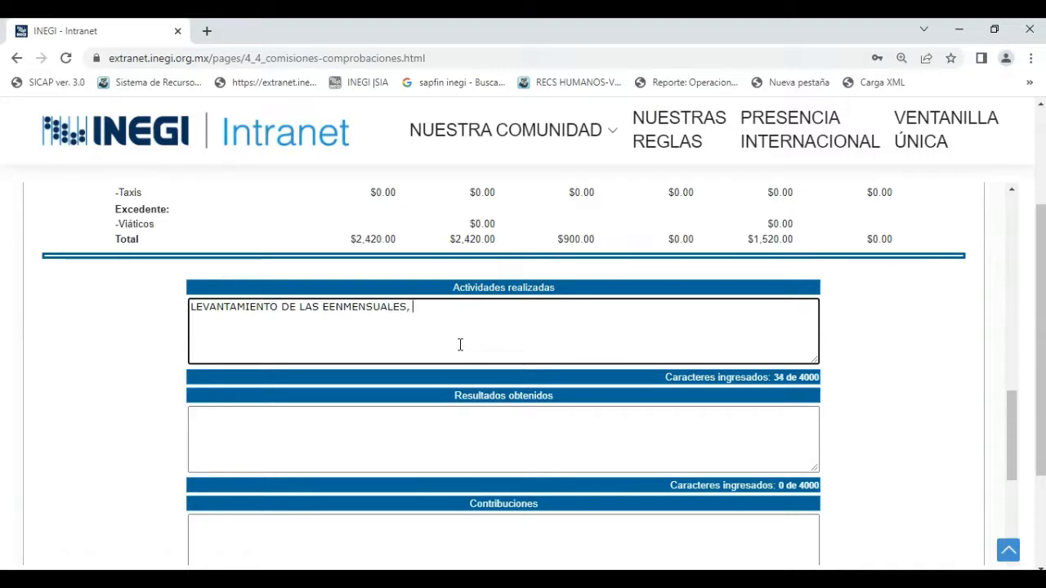
{"action": "type", "text": " DE LOS MUNICIPUOS"}
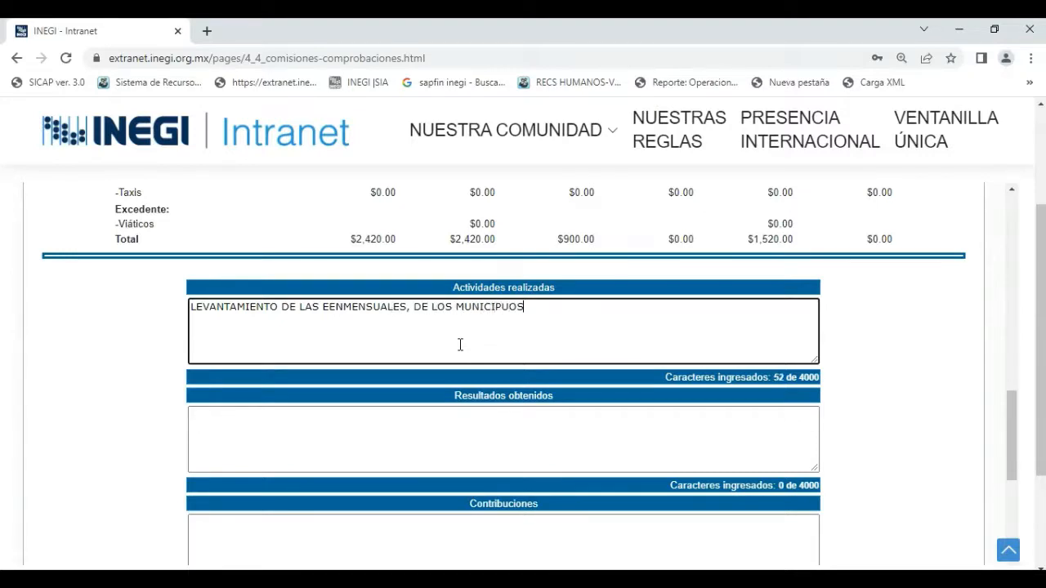
Complete the Actividades realizadas text with "DE LOS MUNICIPIOS TENOSIQUE Y EMILIANO ZAPATA, TABASCO.".
{"action": "key", "text": "BackSpace"}
{"action": "key", "text": "BackSpace"}
{"action": "key", "text": "BackSpace"}
{"action": "type", "text": "IOS TENOSIQUE Y"}
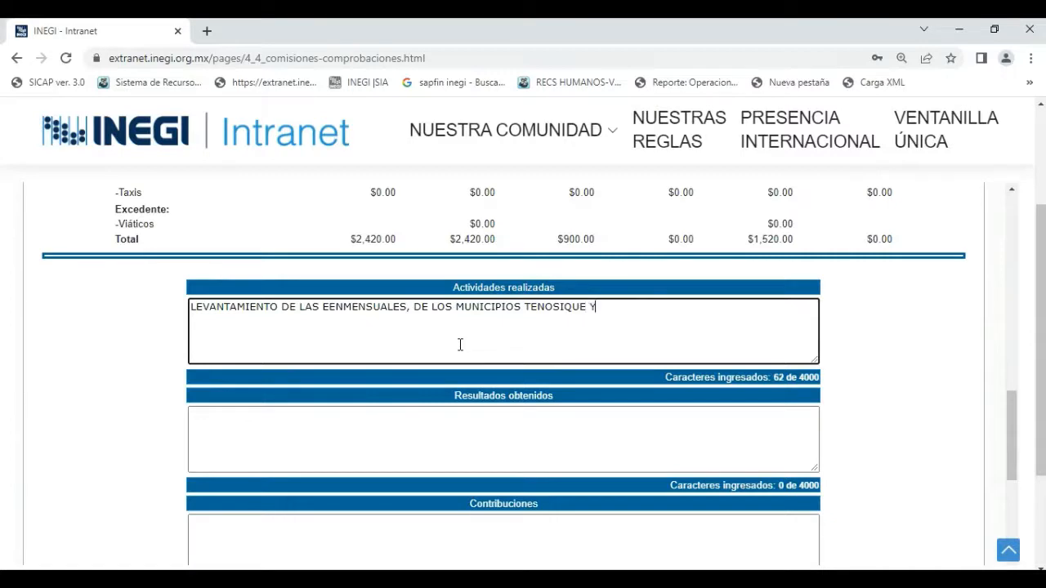
{"action": "type", "text": " EMILIANO Z"}
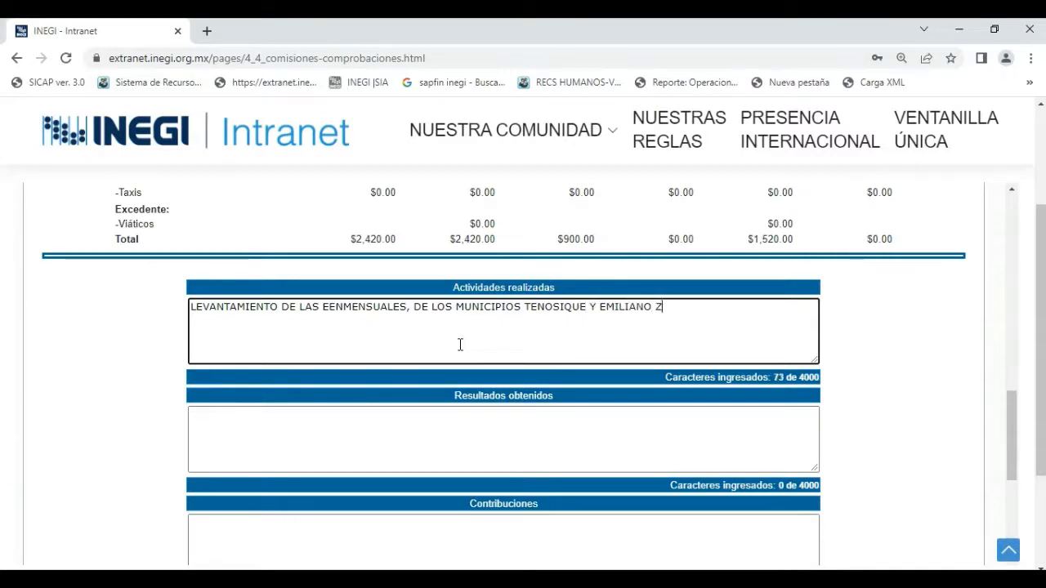
{"action": "type", "text": "APATA, TABASCO."}
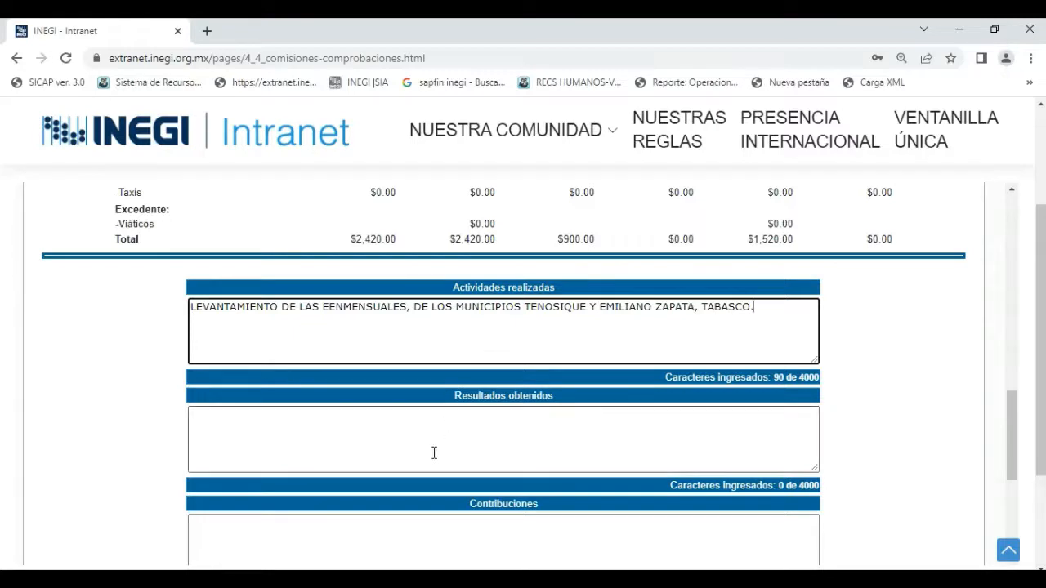
Enter "SE RECUPERÓ INFORMACIÓN DE LA UNIDAD ECONÓMICA DEL MUNICIPIO DE TENOSIQUE, TABASCO" in Resultados obtenidos.
{"action": "scroll", "coordinate": [431, 439], "scroll_direction": "down", "scroll_amount": 1}
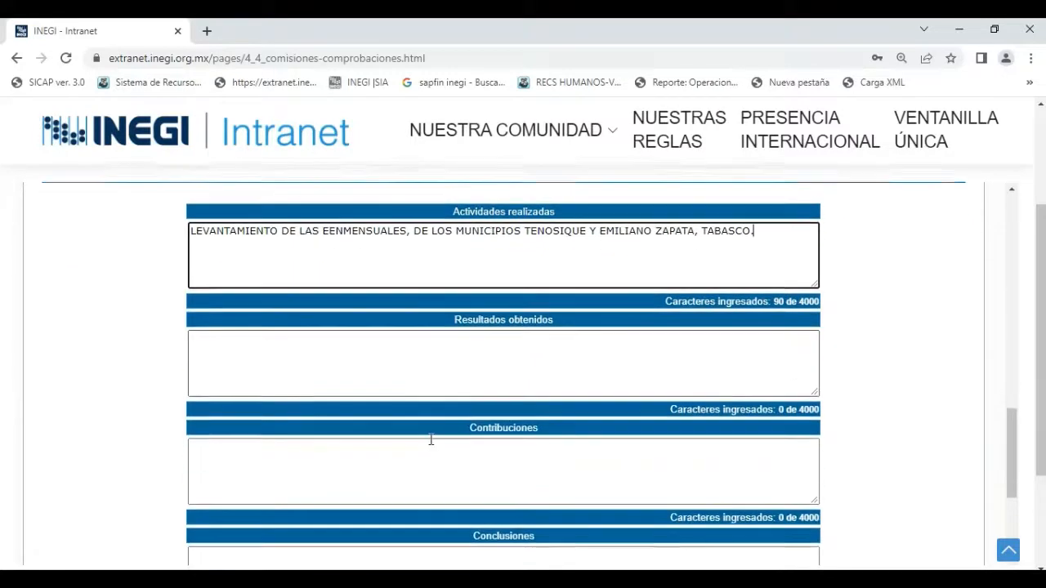
{"action": "left_click", "coordinate": [482, 363]}
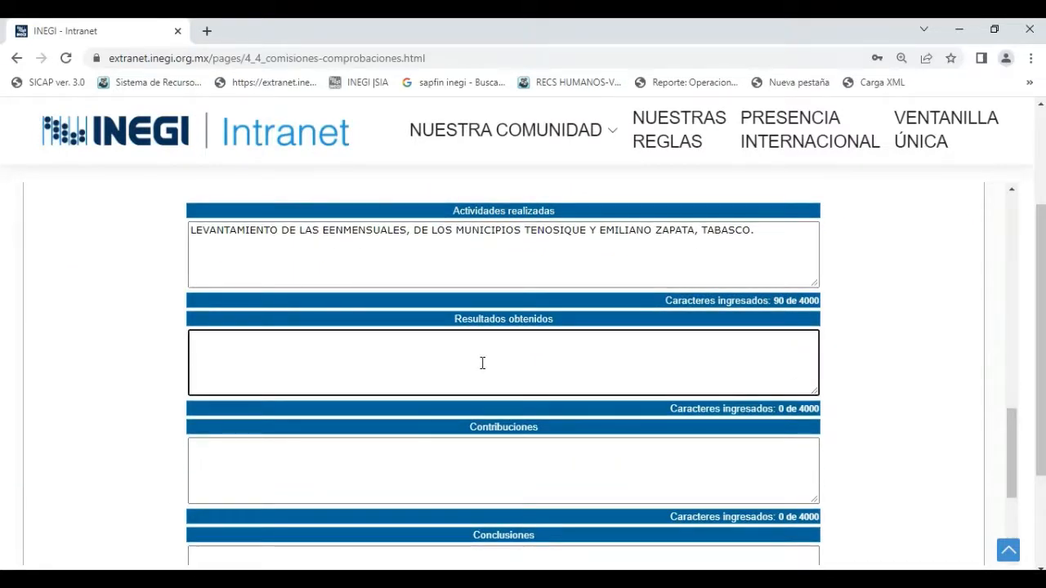
{"action": "type", "text": "SE"}
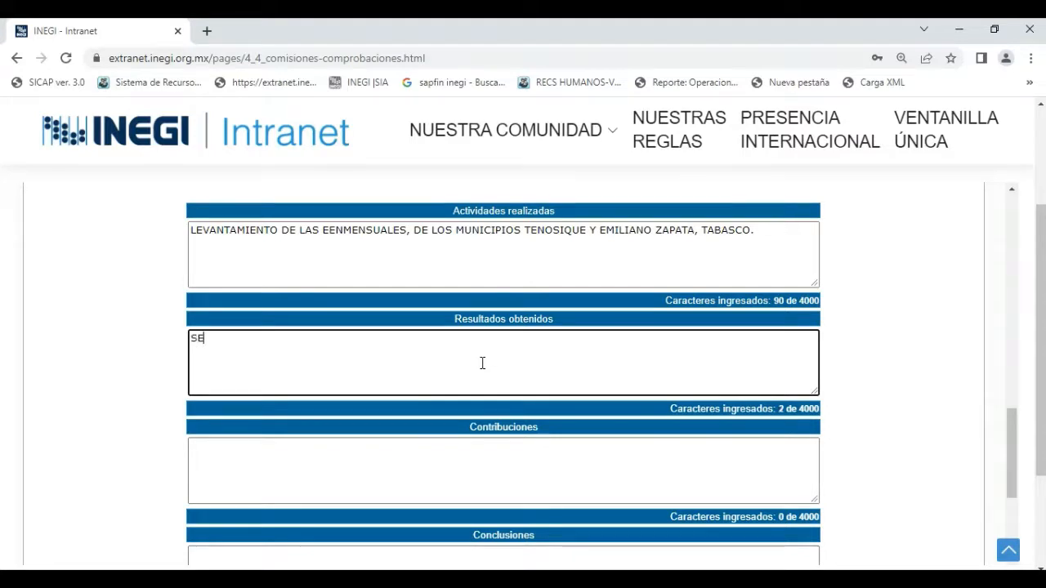
{"action": "type", "text": " RECUPERÓ"}
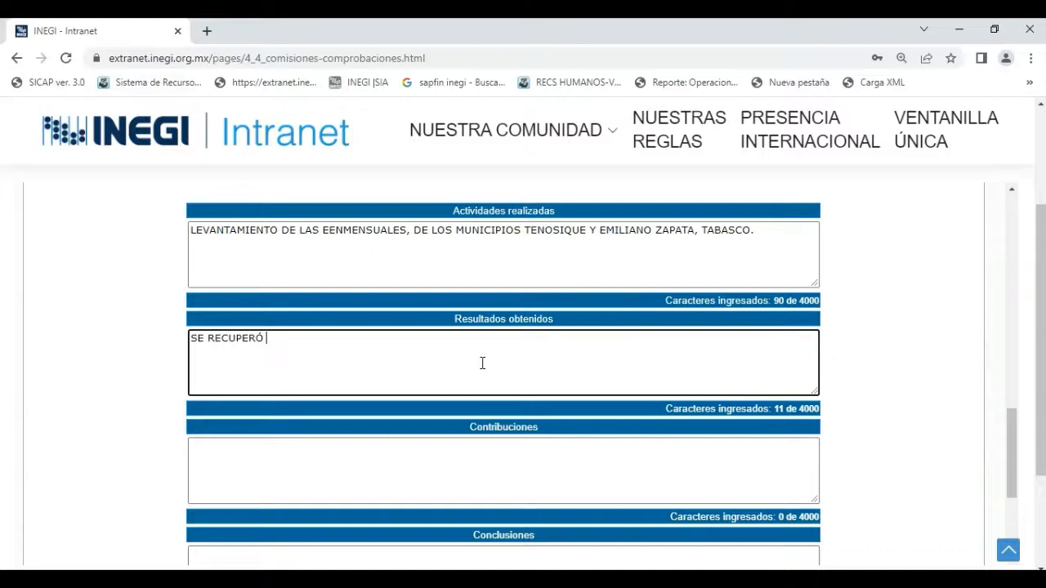
{"action": "type", "text": "IN"}
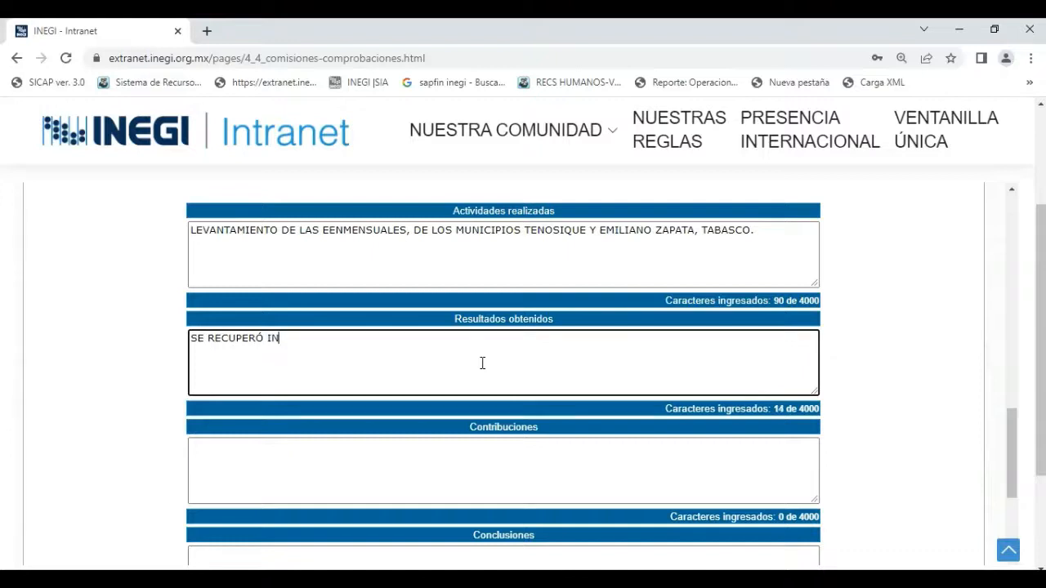
{"action": "type", "text": "FORMACIÓN "}
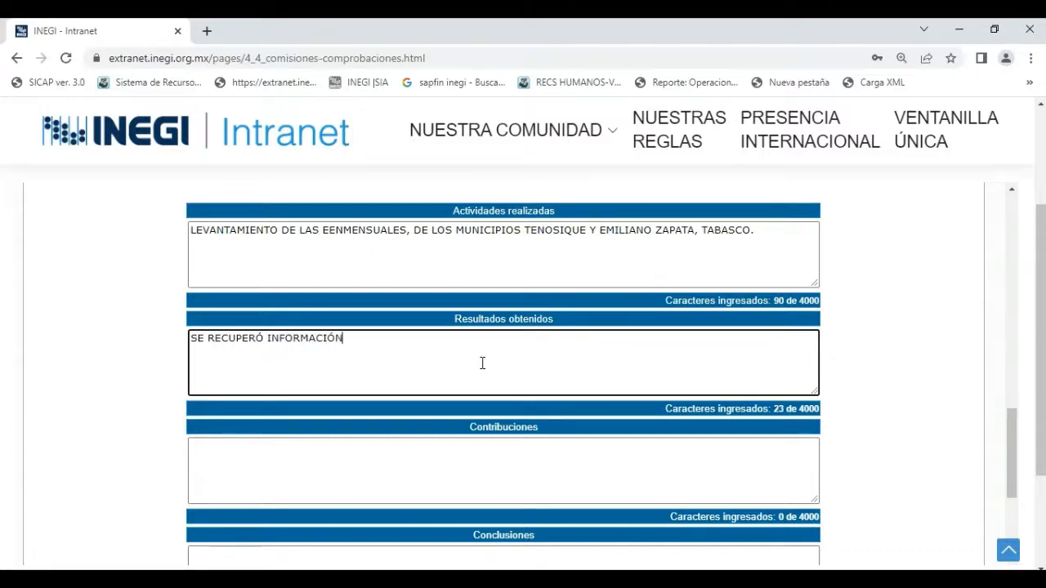
{"action": "type", "text": "DE LA UNIDAD "}
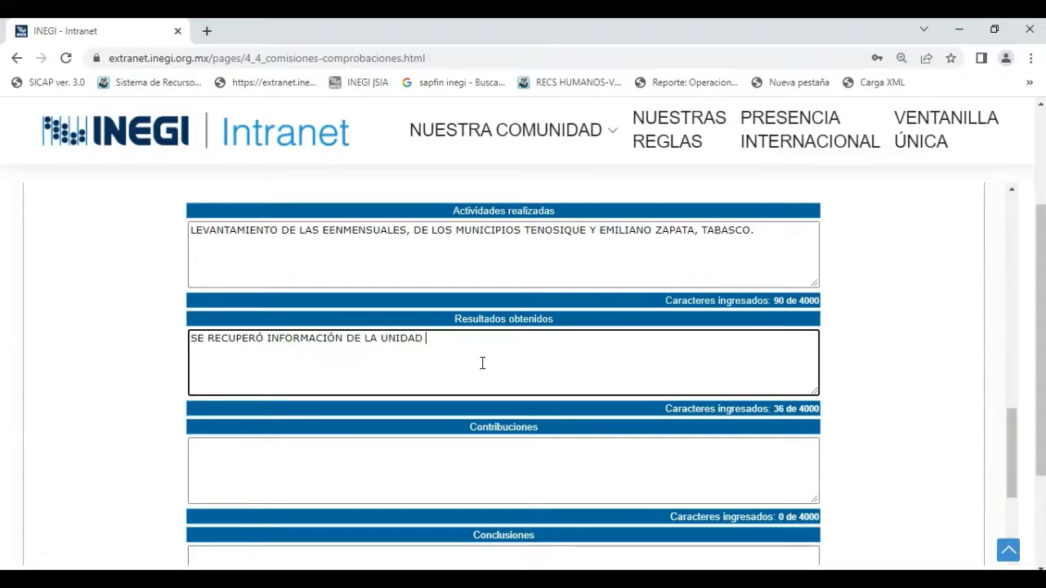
{"action": "type", "text": "ECONÓMICA"}
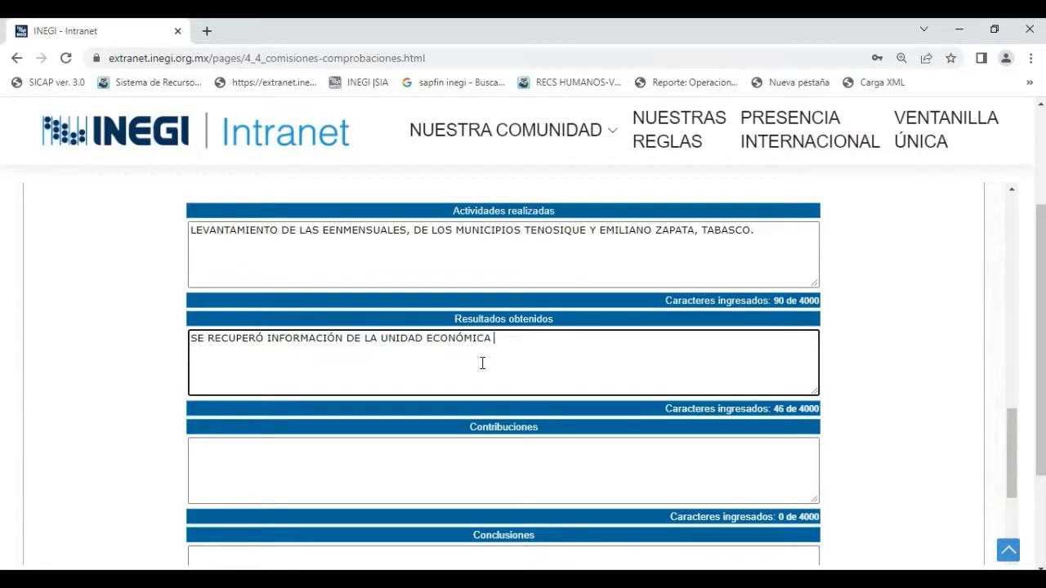
{"action": "type", "text": " DEL MUNICIPIO DE "}
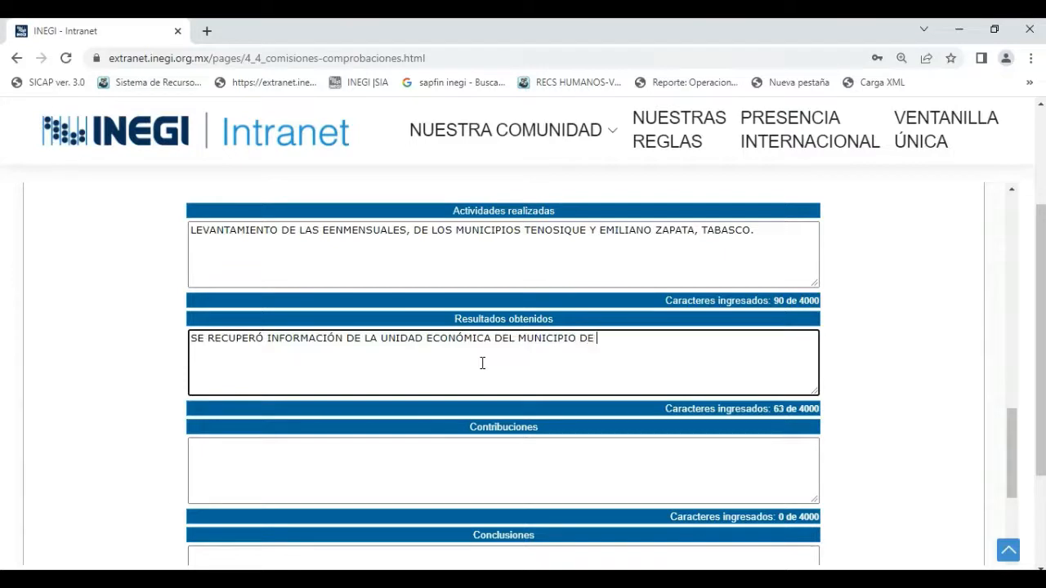
{"action": "type", "text": " TENOSIQUE"}
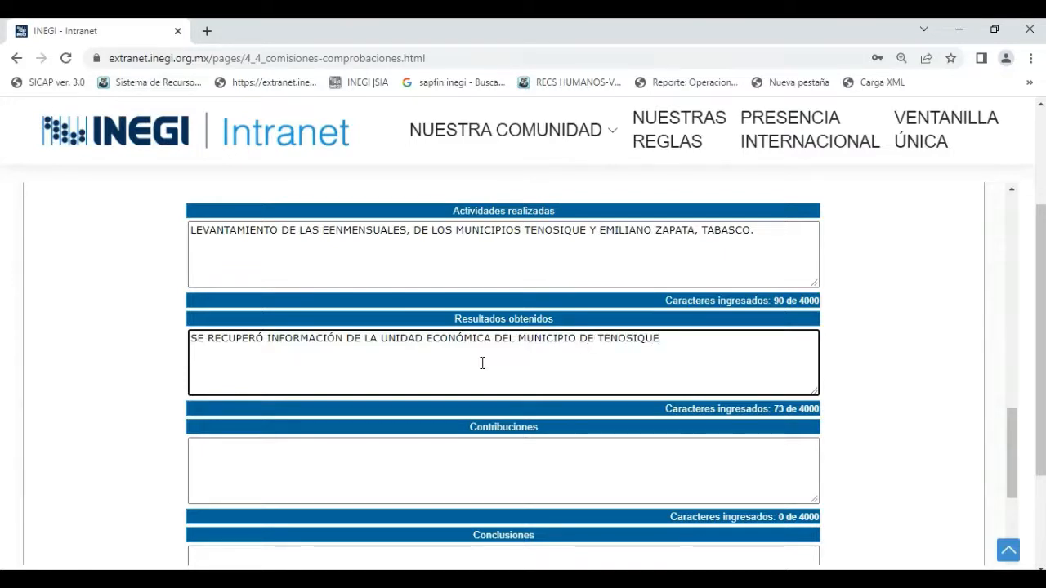
{"action": "type", "text": ", TABASCO"}
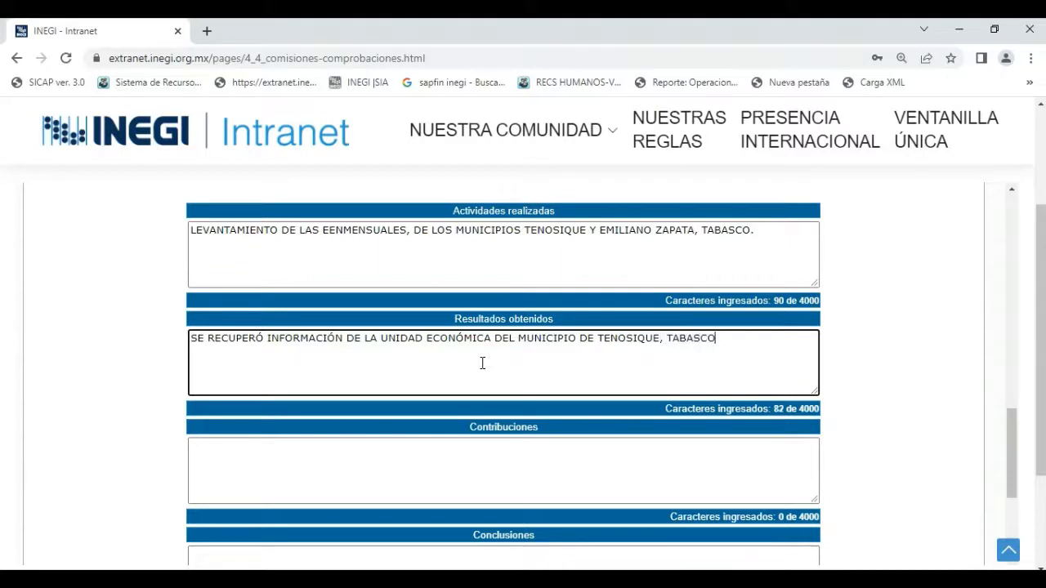
{"action": "type", "text": "Y DEL MUNICIPIO DE "}
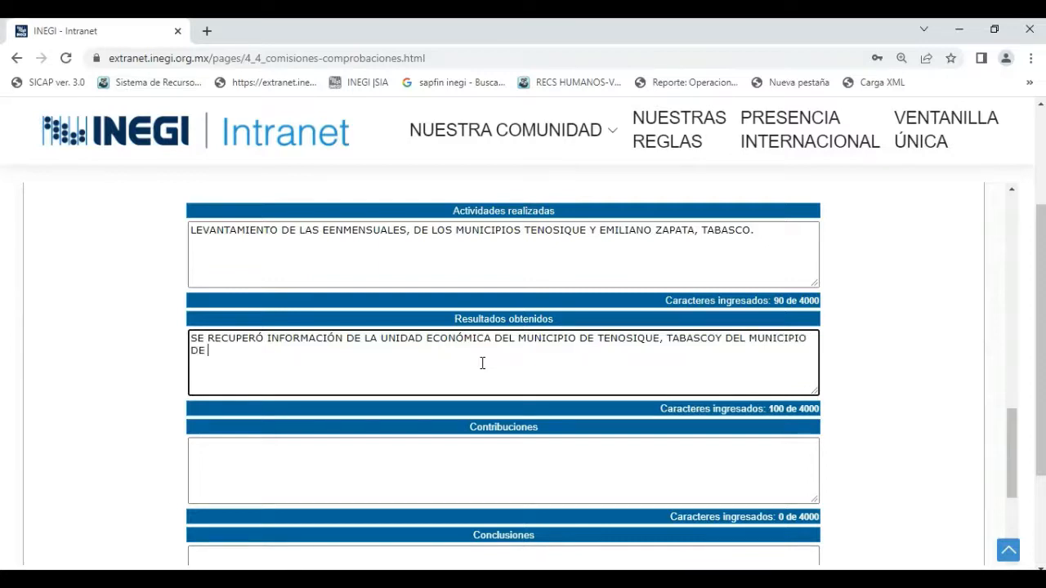
{"action": "type", "text": "EMILIANO Z"}
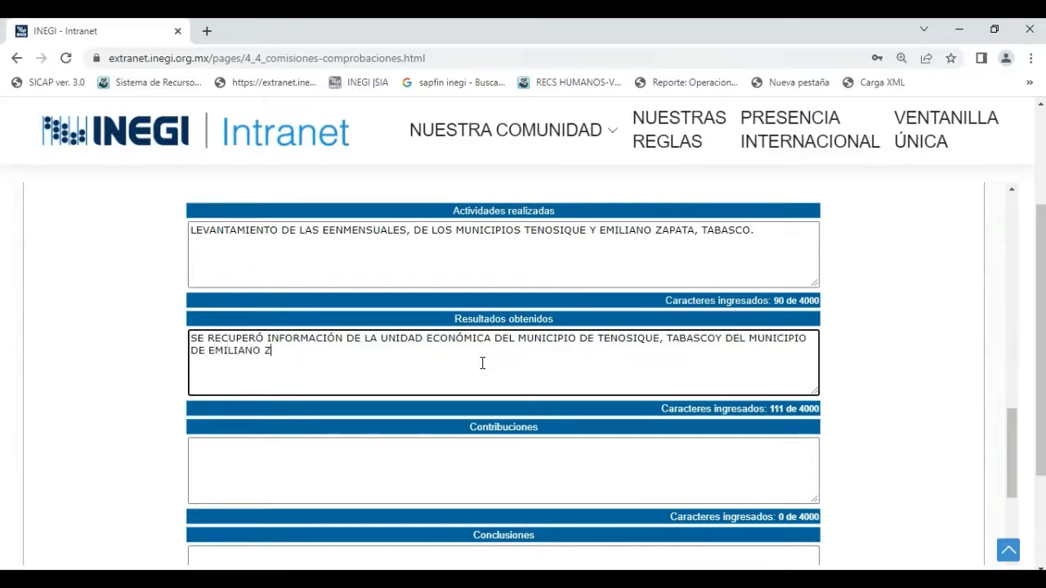
{"action": "type", "text": "APATA, TABAACO"}
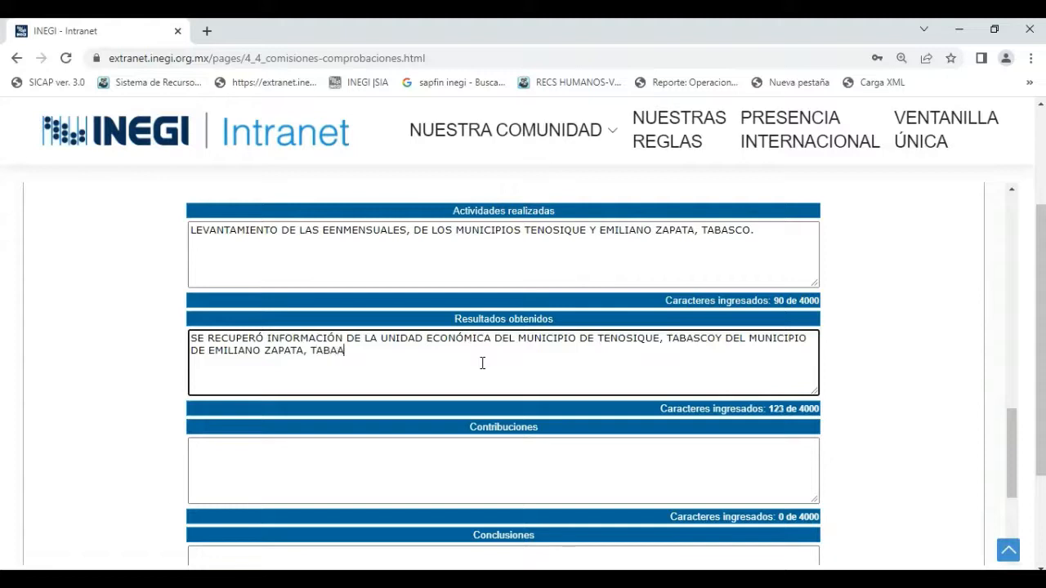
Extend the Resultados obtenidos text with "Y DEL MUNICIPIO DE EMILIANO ZAPATA, TABASCO" and start the statement about the informant.
{"action": "key", "text": "BackSpace"}
{"action": "key", "text": "BackSpace"}
{"action": "key", "text": "BackSpace"}
{"action": "type", "text": "SCO SE RECU"}
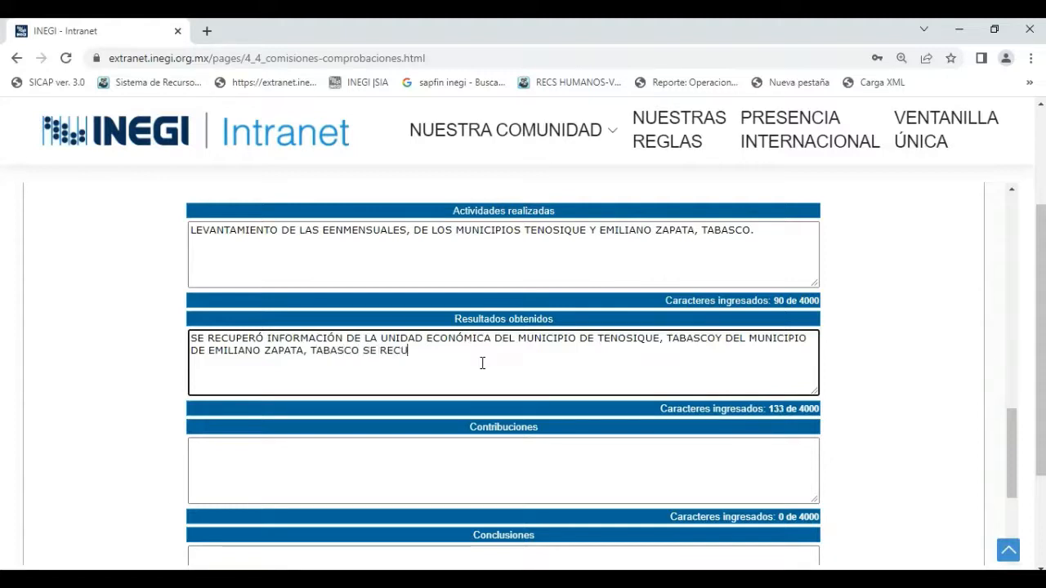
{"action": "type", "text": "PERÓ INFORMACIÓ"}
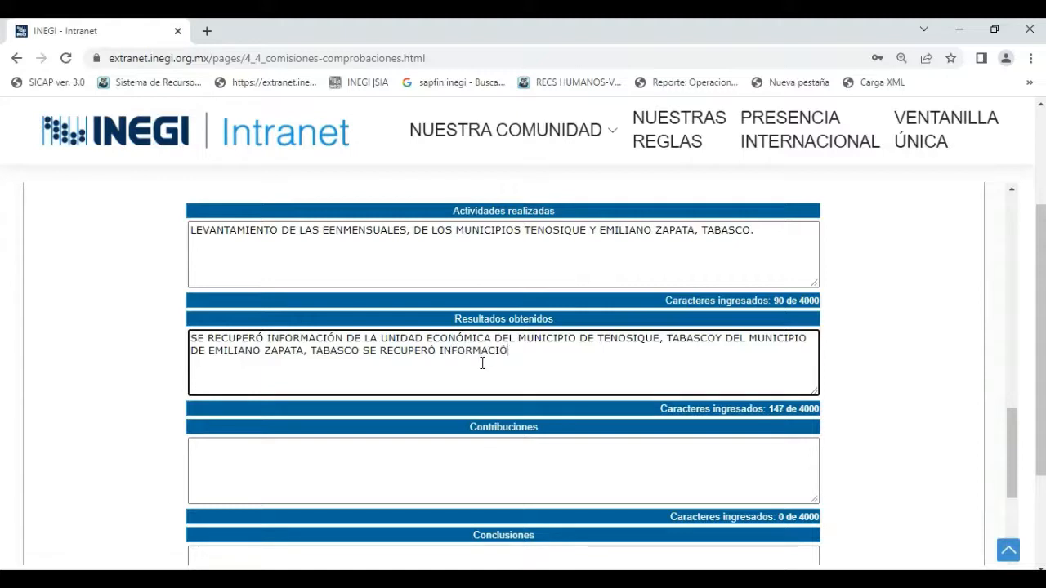
Complete Resultados obtenidos with "SE RECUPERÓ INFORMACIÓN DEL C." followed by the informant's full name and a period.
{"action": "type", "text": "N DEL C."}
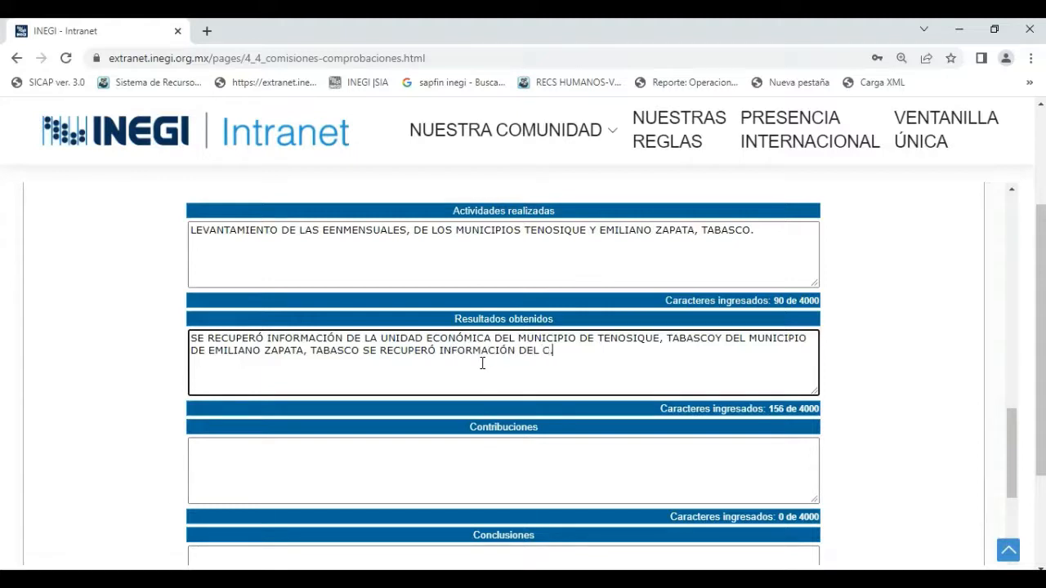
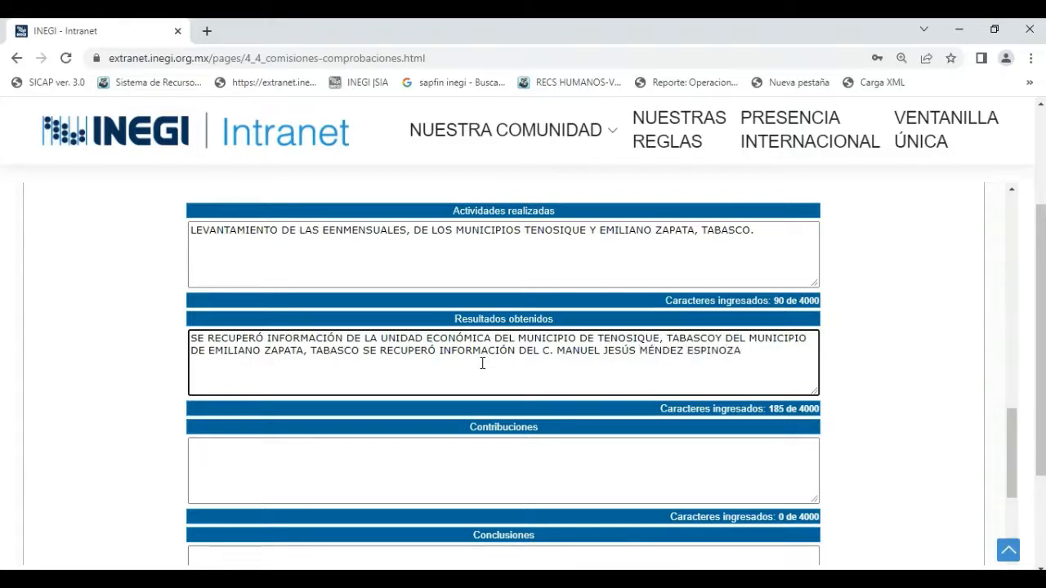
{"action": "type", "text": "."}
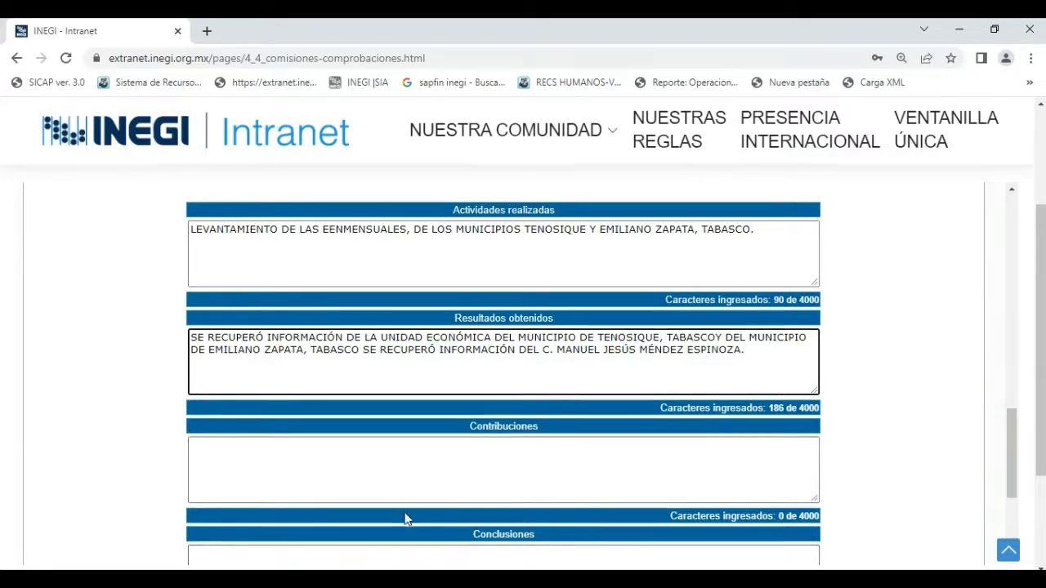
Begin the Contribuciones text with "SE REALZARON DISTINTAS VISITAS EN DIFERENTES HOTAIOS A LAS UNIDADES ECONÓMICAS".
{"action": "scroll", "coordinate": [408, 516], "scroll_direction": "down", "scroll_amount": 1}
{"action": "left_click", "coordinate": [412, 397]}
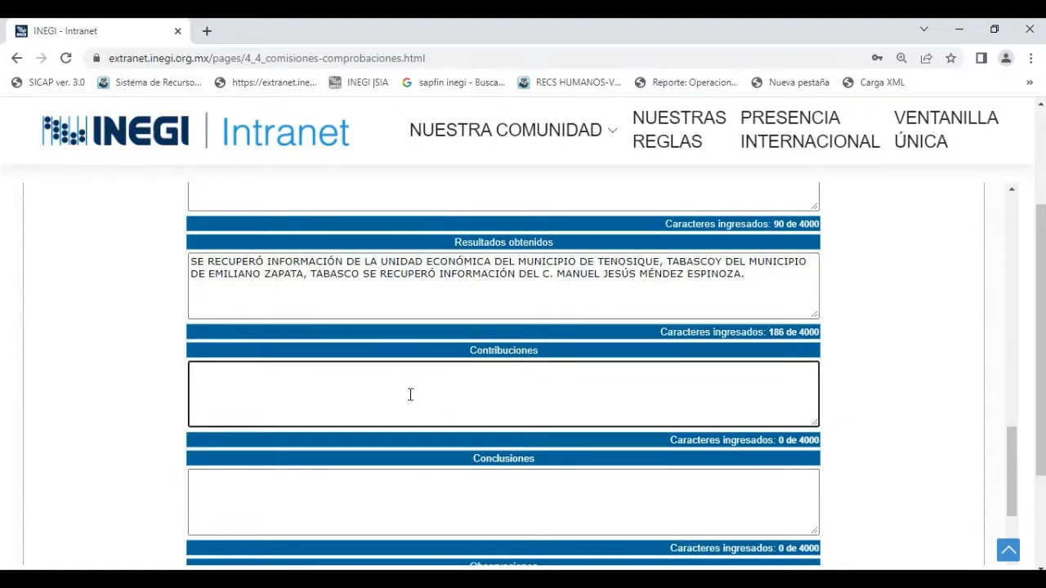
{"action": "type", "text": "SE REALZARON "}
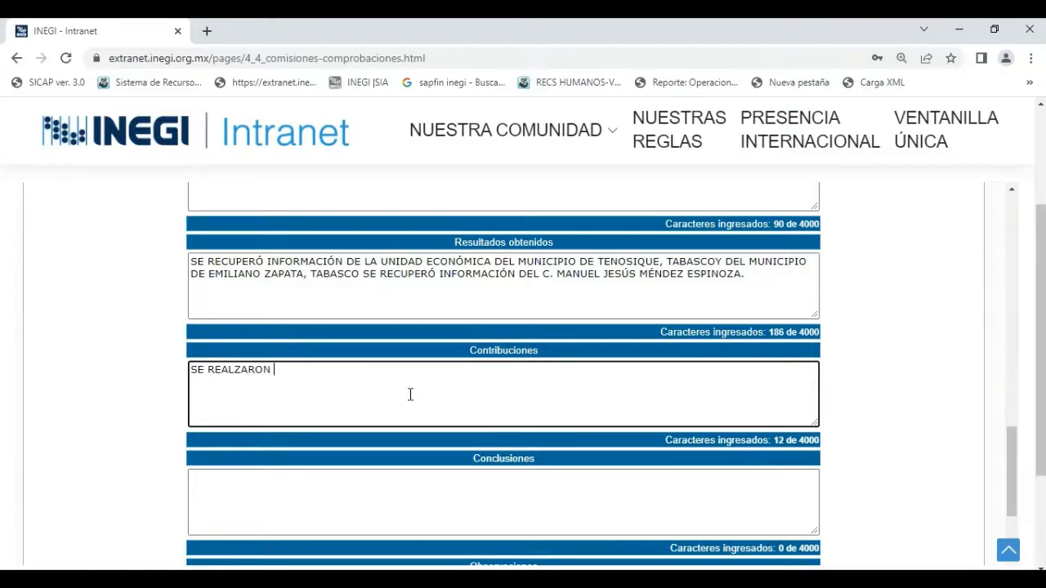
{"action": "type", "text": "DISTINTAS VISITAS "}
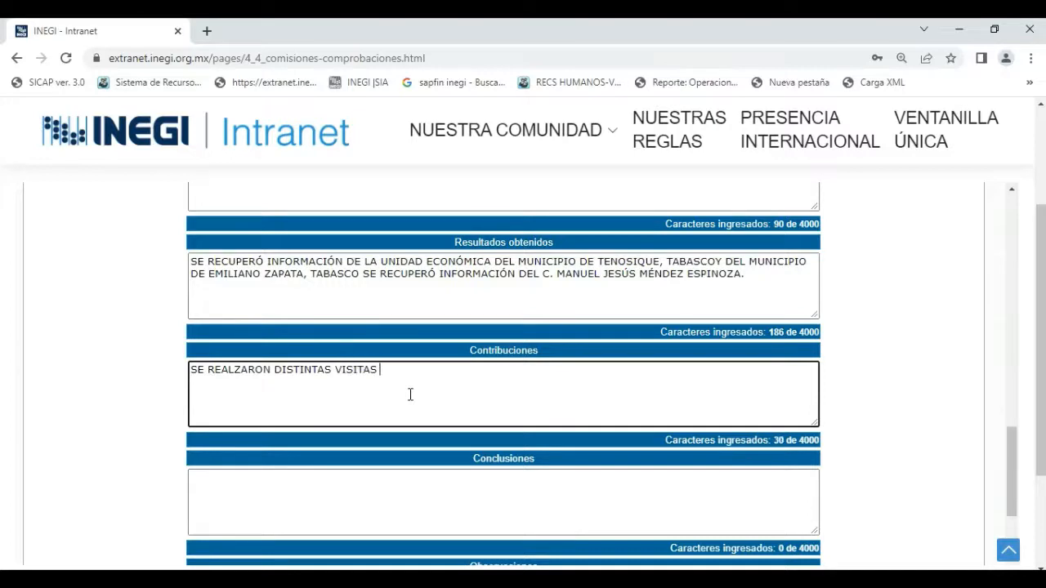
{"action": "type", "text": "EN DIFERENT"}
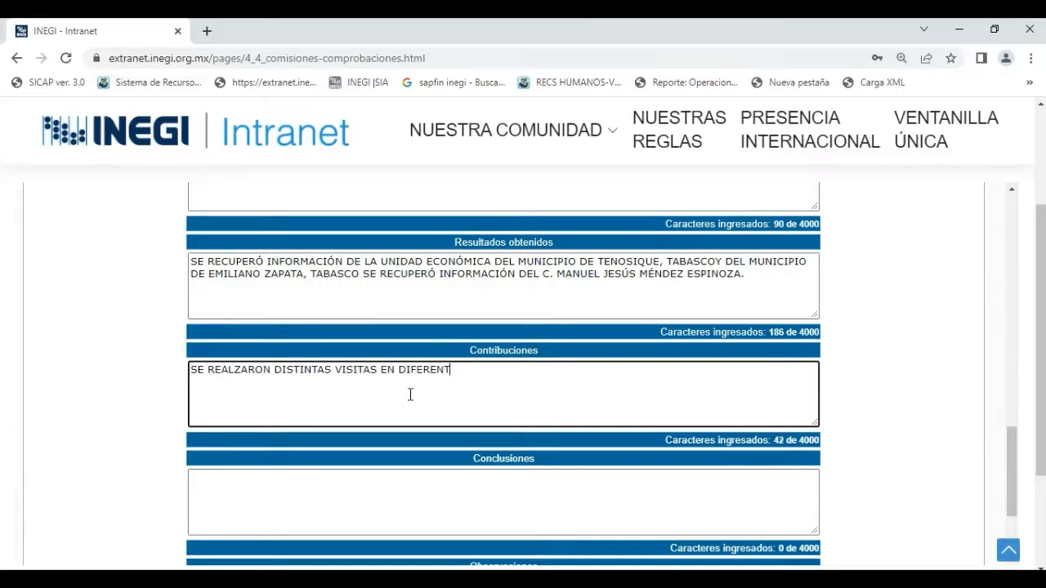
{"action": "type", "text": "ES HOTAIOS A LAS UNIDADE"}
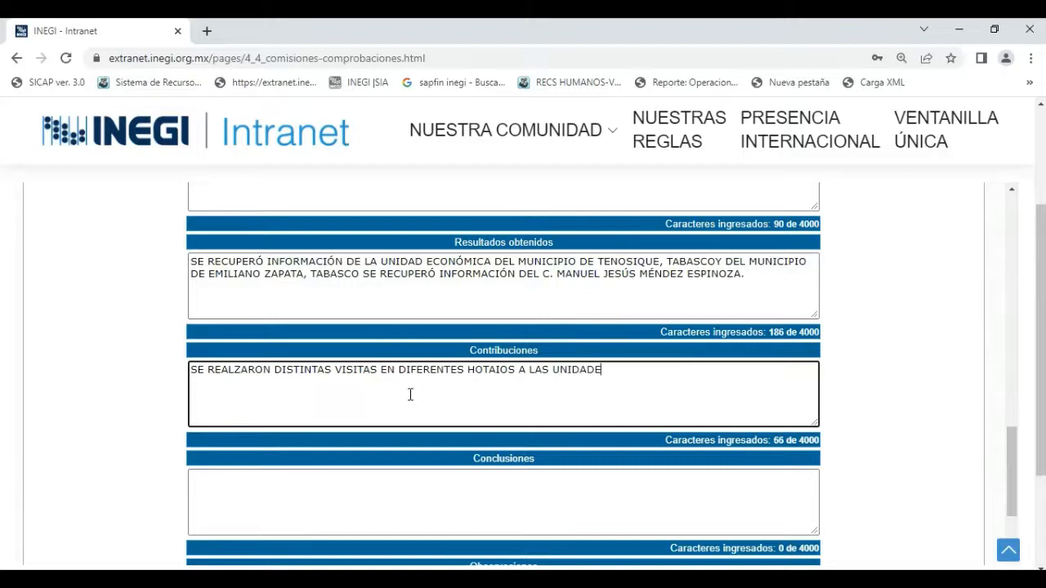
{"action": "type", "text": "S ECONÓMICAS"}
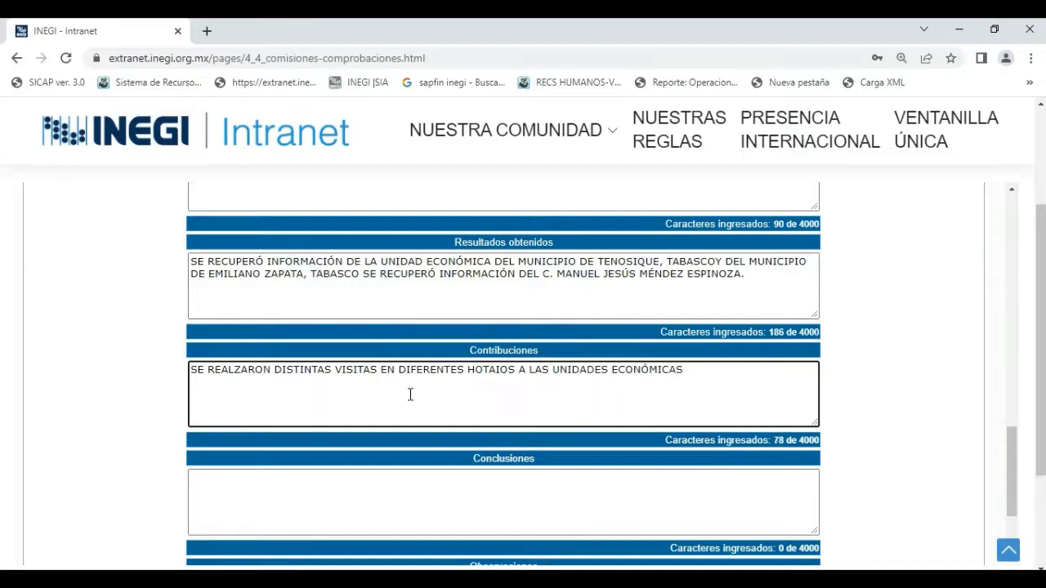
{"action": "type", "text": " EN LAS CUALES NO SE ENC"}
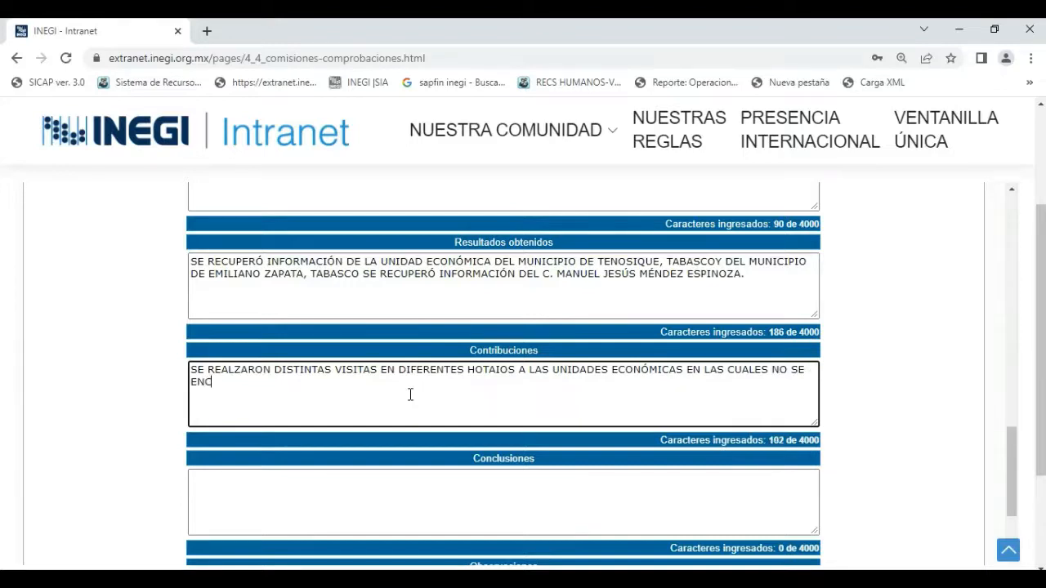
{"action": "type", "text": "ONTRARON "}
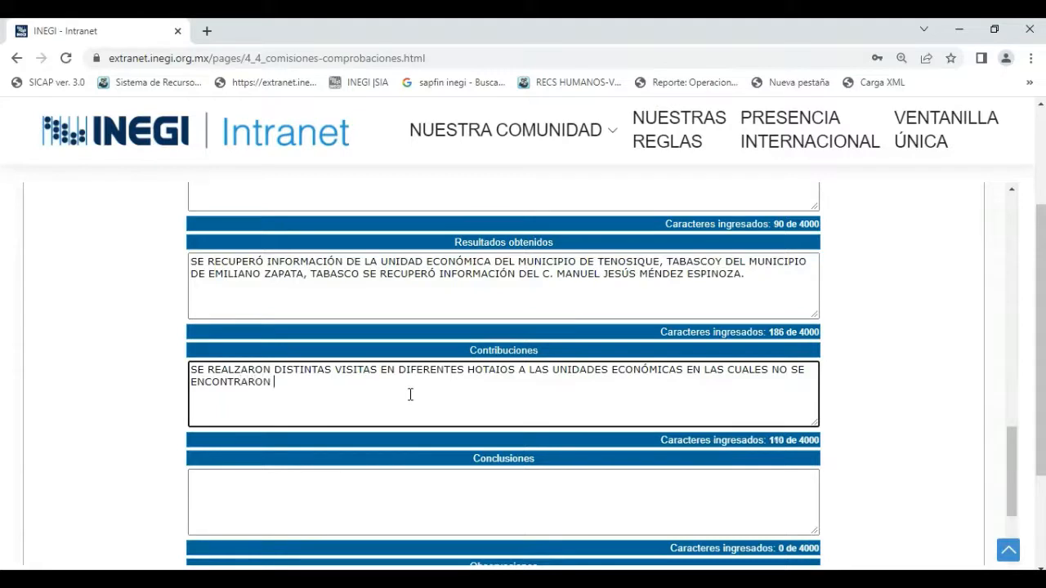
{"action": "type", "text": "INFORMANTES"}
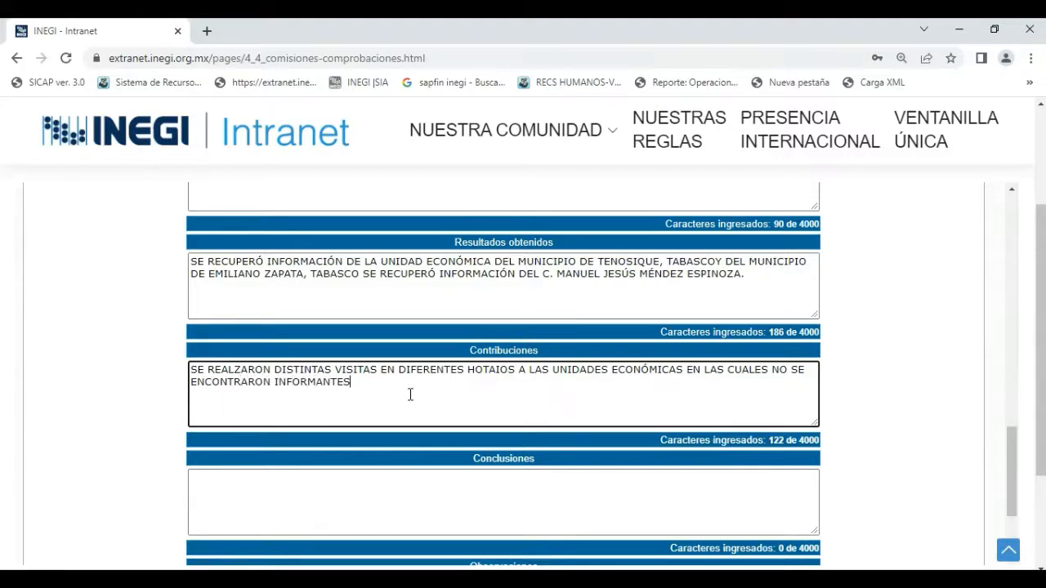
{"action": "type", "text": " AL MOMENTO DE LA VISITA"}
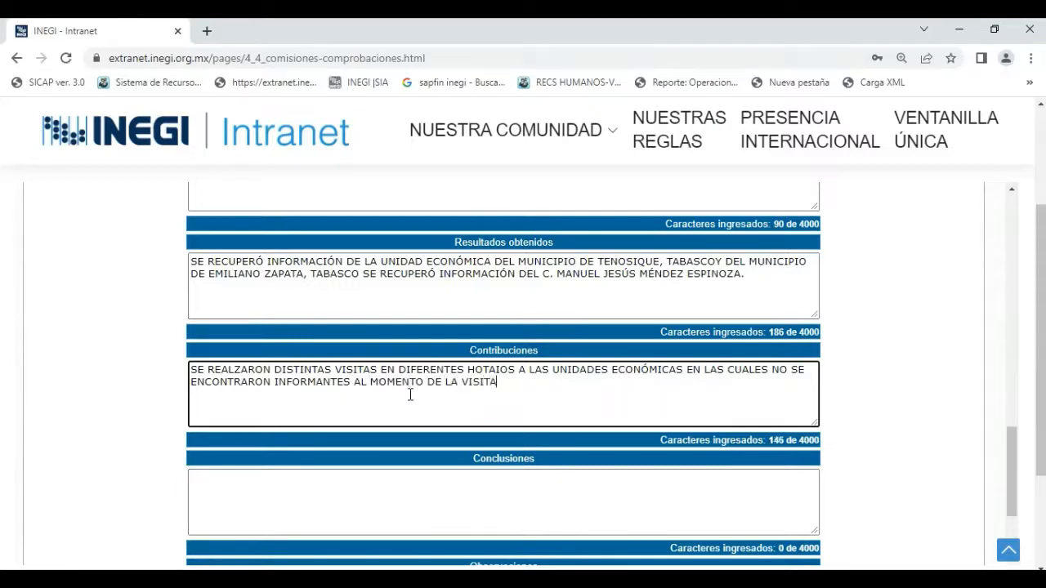
{"action": "type", "text": ", AJUSTANDO HORARIOS"}
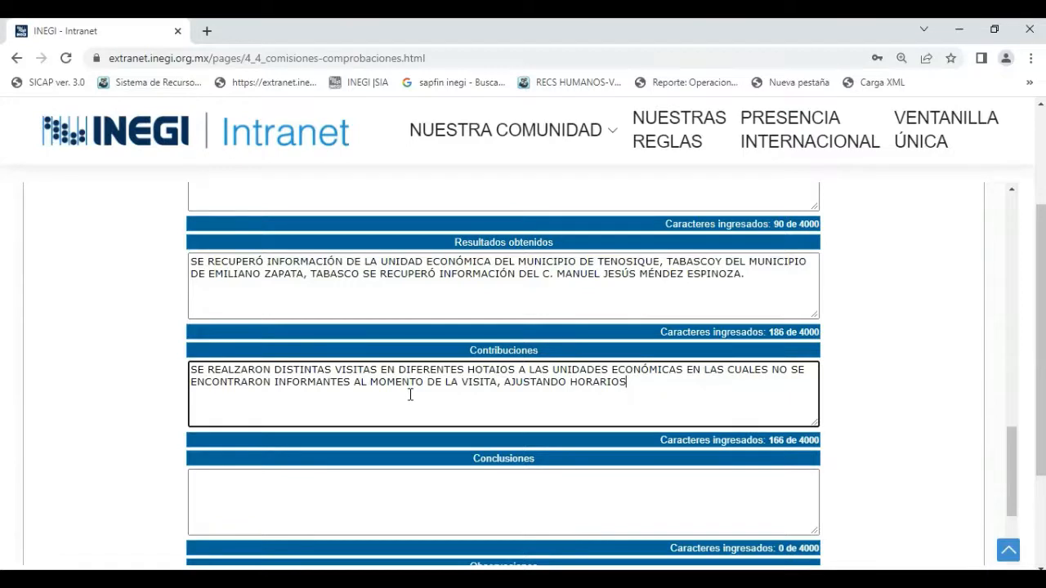
{"action": "type", "text": " APROPIADOS PARA LOS "}
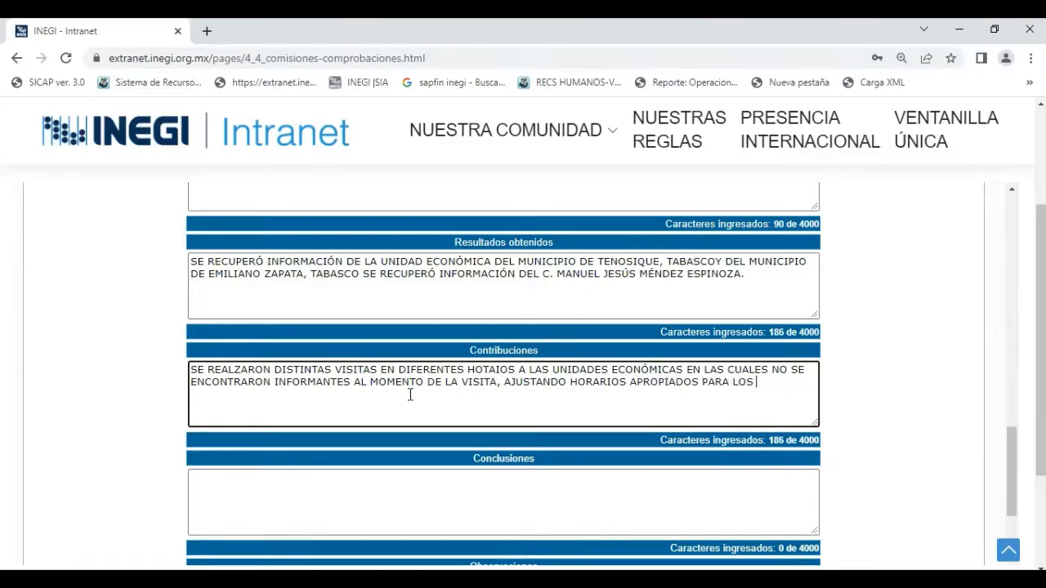
{"action": "type", "text": "INFORMANTES."}
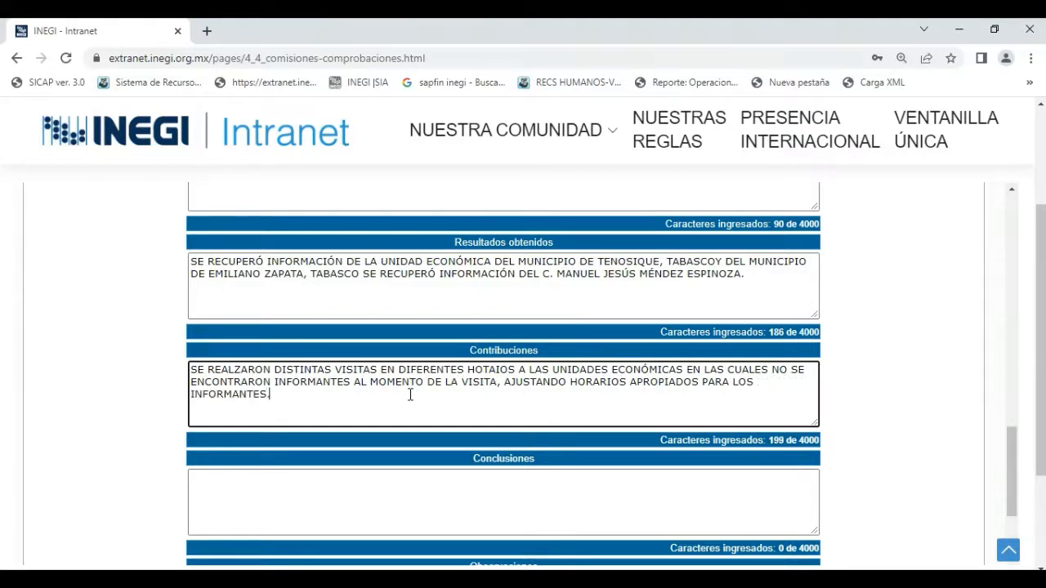
Begin the Conclusiones text with "EL PROCESO DE CAPTACIÓN MENSUAL DE LAS EEN SE REALIZÓ".
{"action": "scroll", "coordinate": [410, 395], "scroll_direction": "down", "scroll_amount": 2}
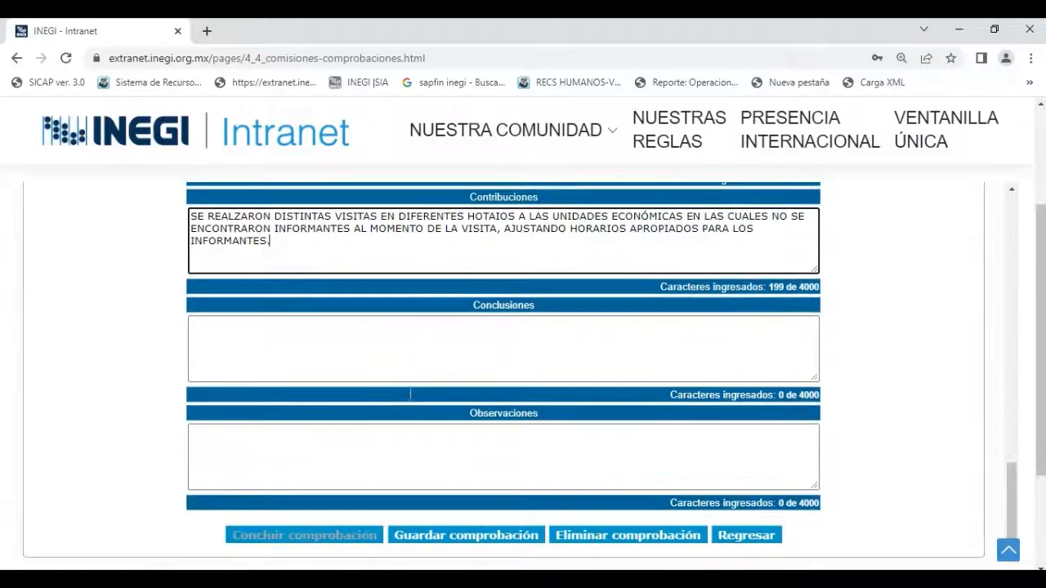
{"action": "left_click", "coordinate": [394, 339]}
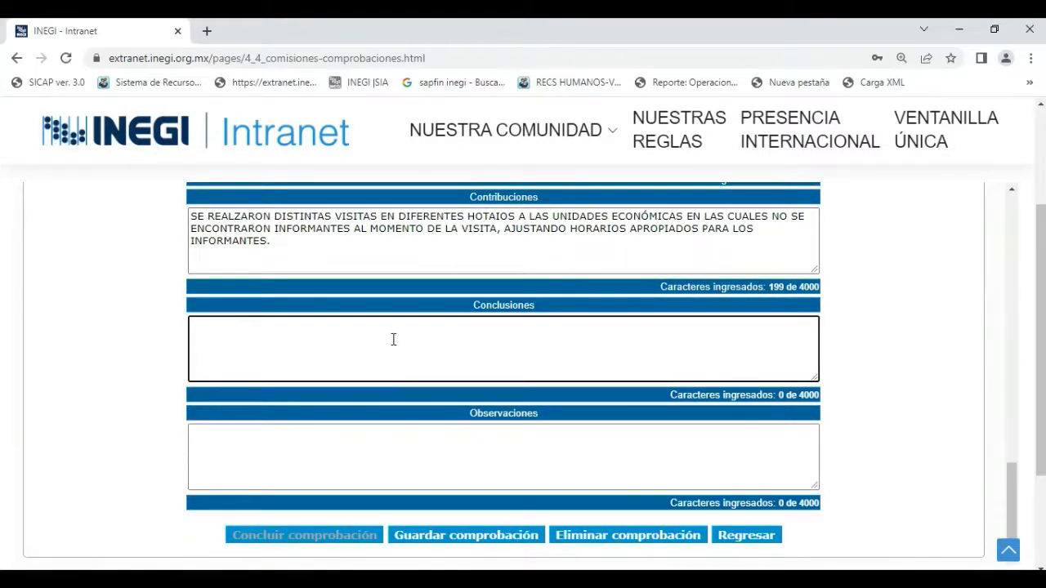
{"action": "type", "text": "EL PROCESO"}
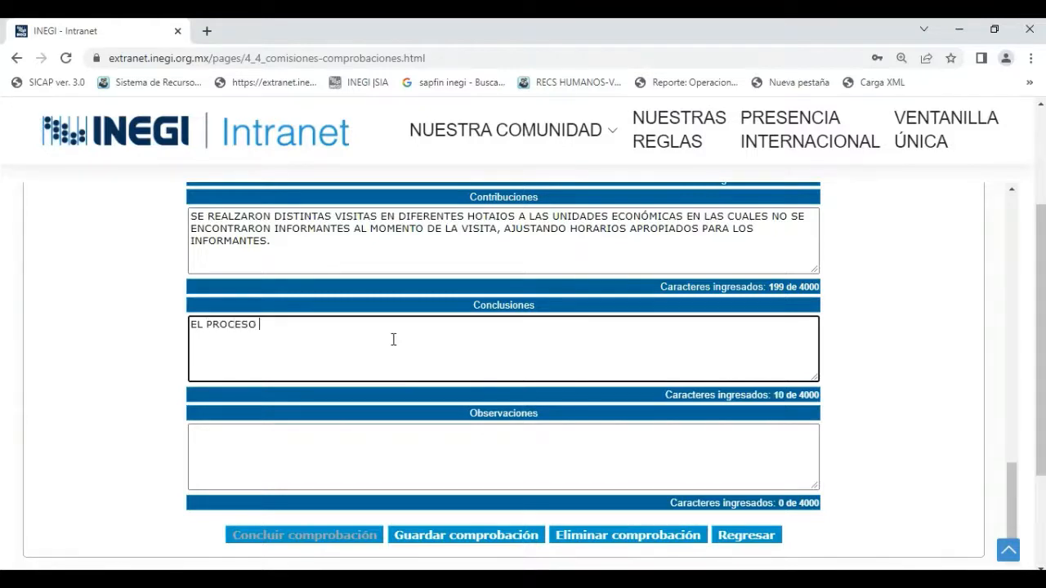
{"action": "type", "text": " DE CAPTACIÓN MENSU"}
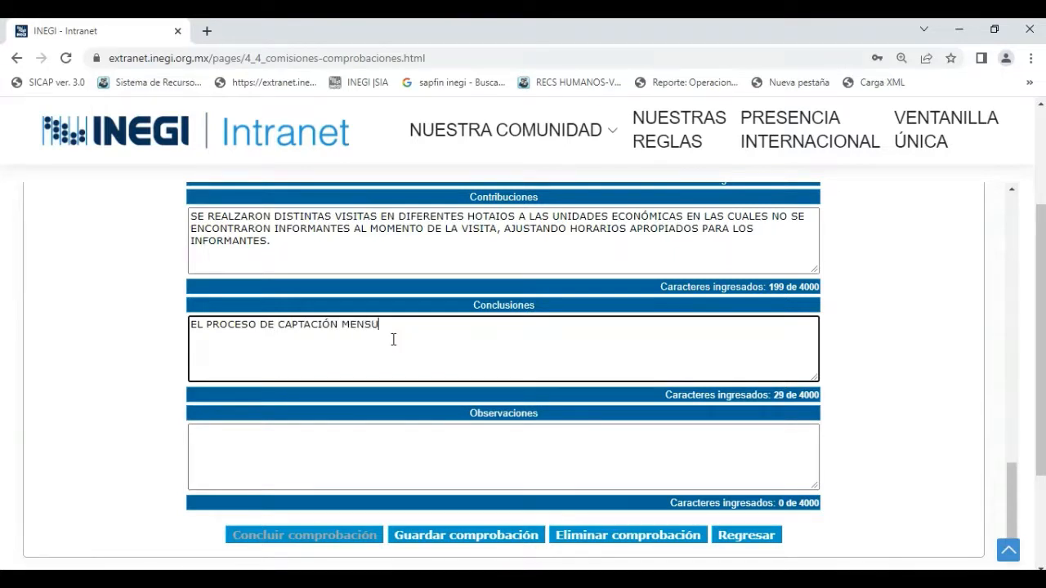
{"action": "type", "text": "AL DE LAS EEN SE REALIZ"}
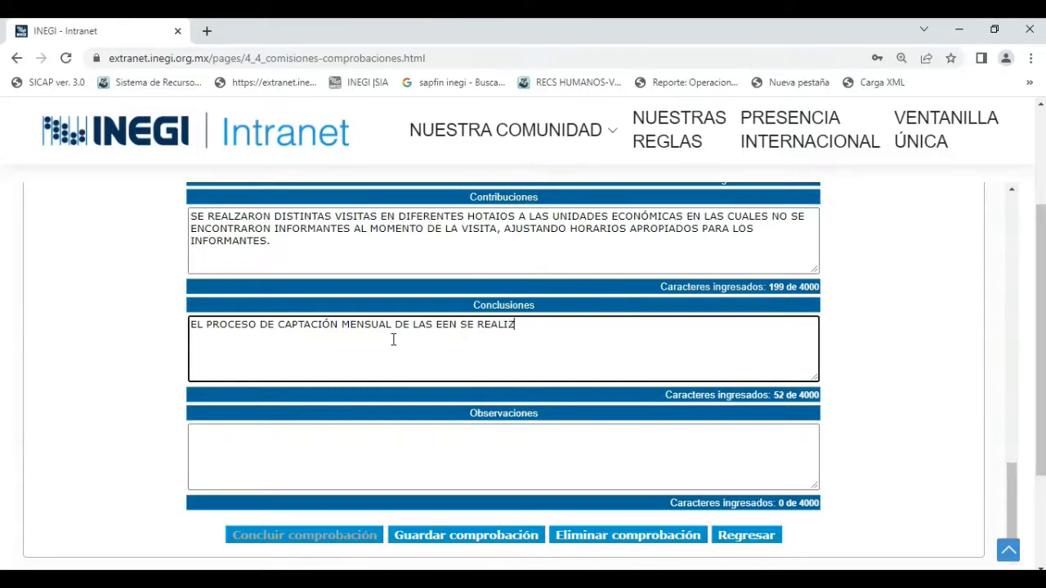
{"action": "type", "text": "Ó MEDIANTE LA ESTRAT"}
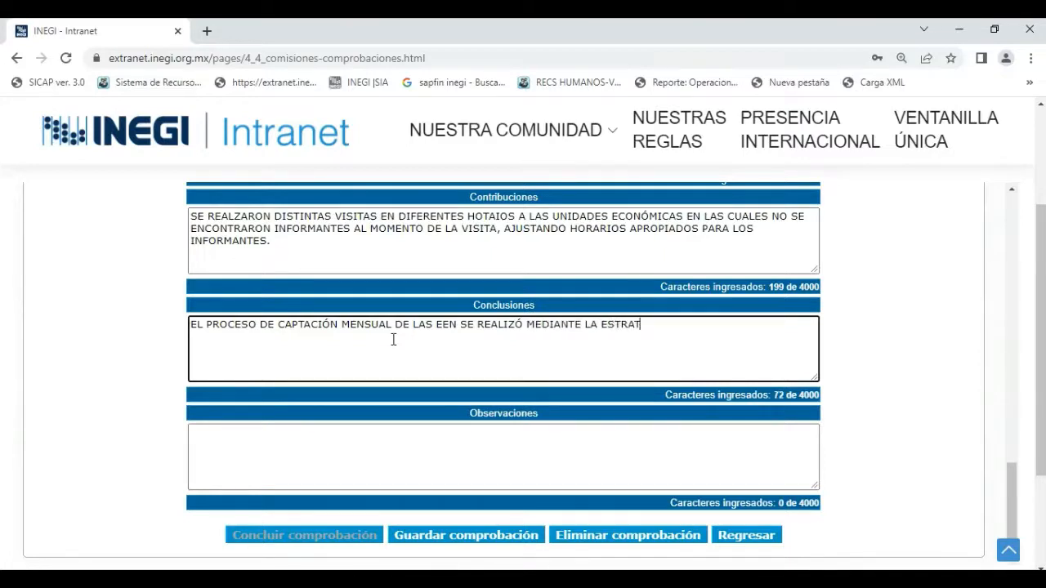
{"action": "type", "text": "EGIA DE ENTRE"}
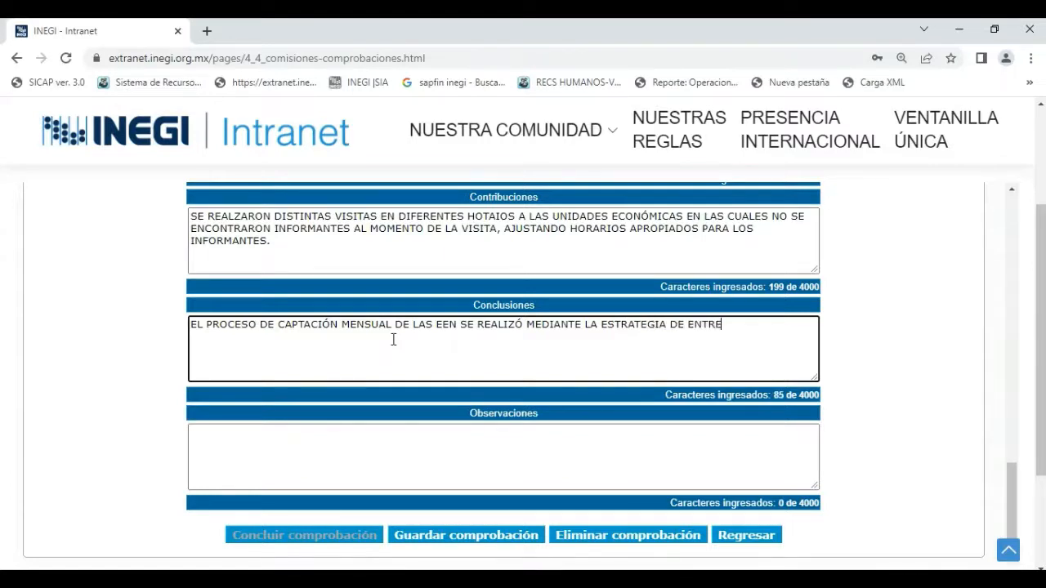
{"action": "type", "text": "VISTAS,"}
Continue the Conclusiones text with "MEDIANTE LA ESTRATEGIA DE ENTREVISTAS DIRECTAS,".
{"action": "key", "text": "BackSpace"}
{"action": "type", "text": "DIRECTAS"}
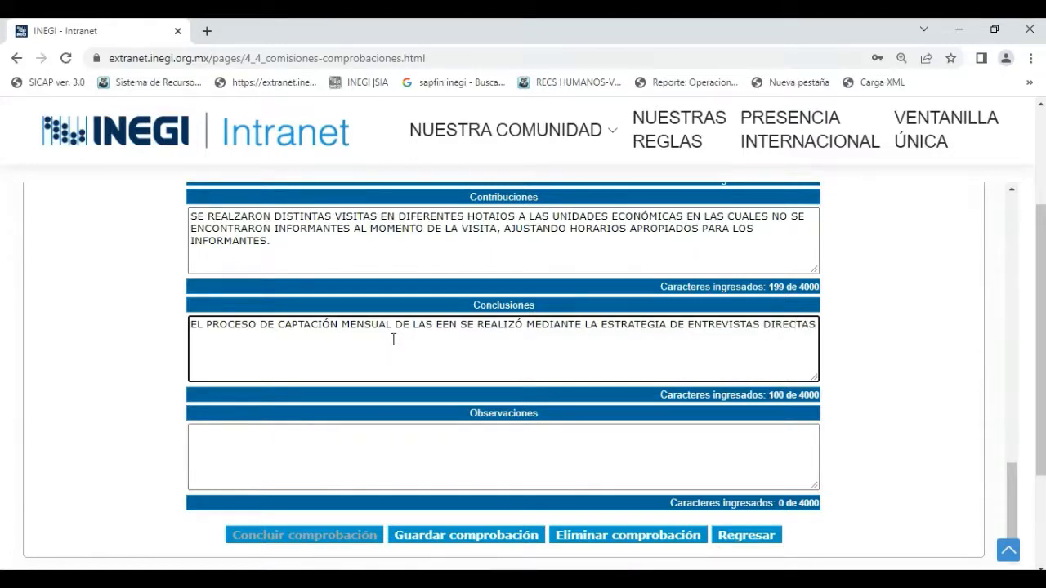
{"action": "type", "text": ", "}
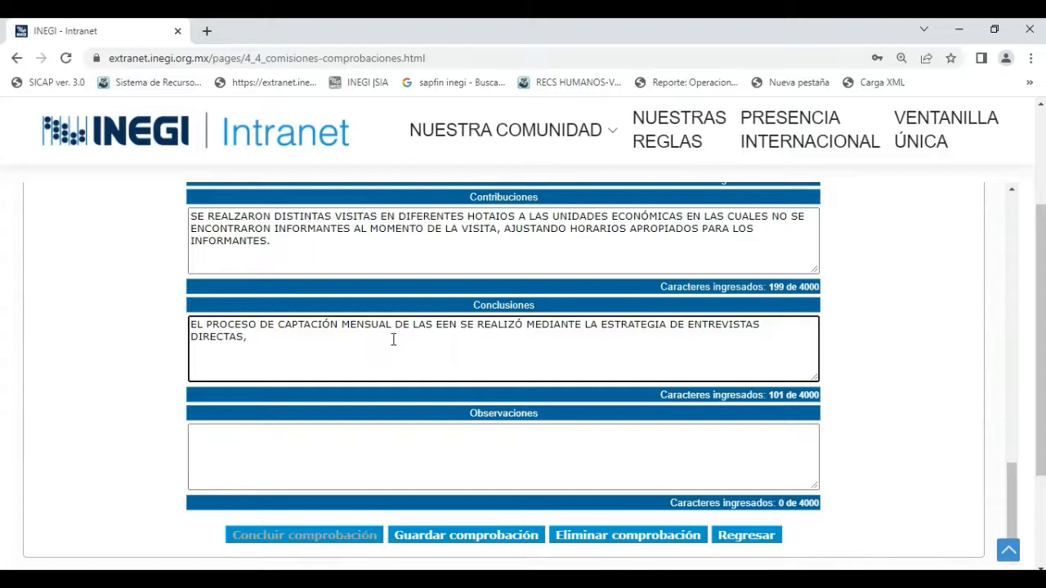
{"action": "type", "text": "ENVIOS DE I"}
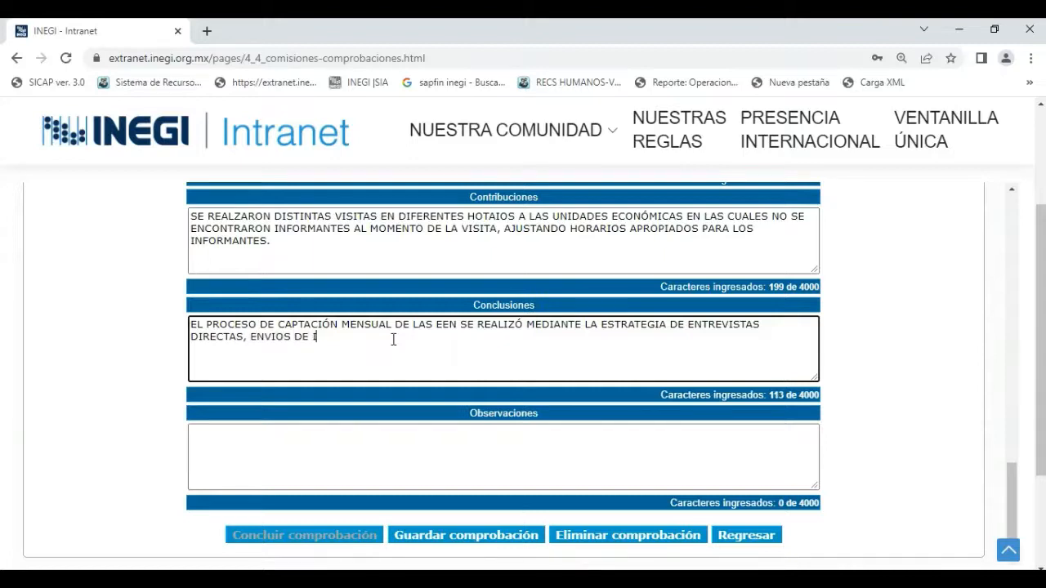
{"action": "type", "text": "NFORMACIÓN"}
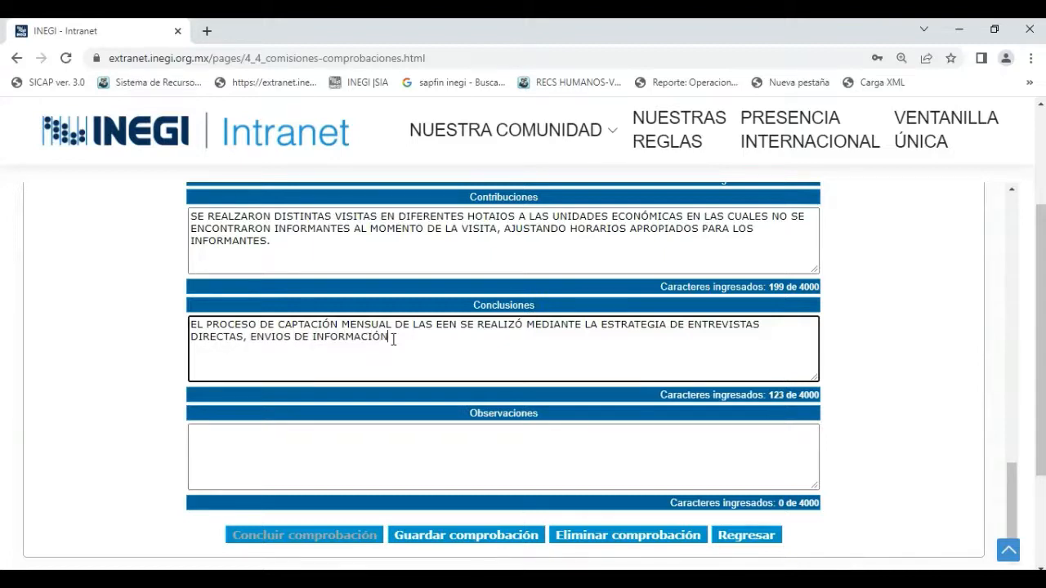
{"action": "type", "text": " VÍA INTERNET, "}
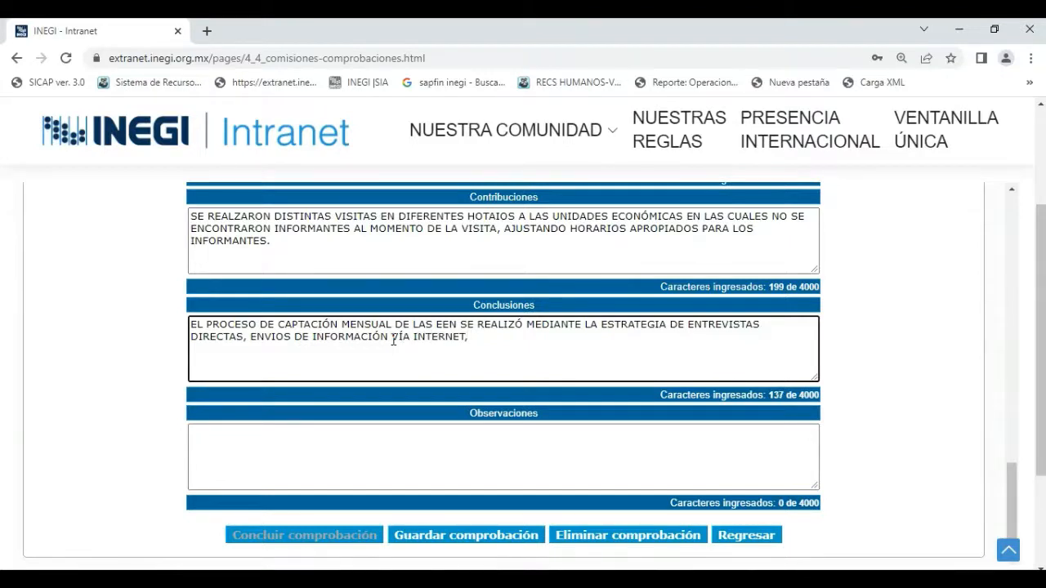
{"action": "type", "text": "Y ASI MISMO SE ENTREGÓ"}
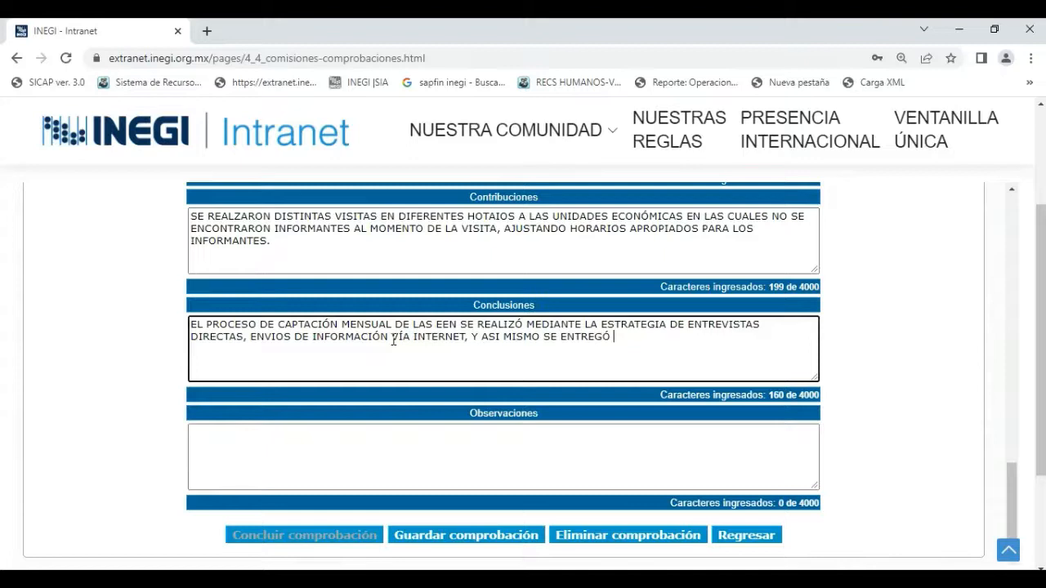
{"action": "type", "text": " CUESTIONARIOS IM"}
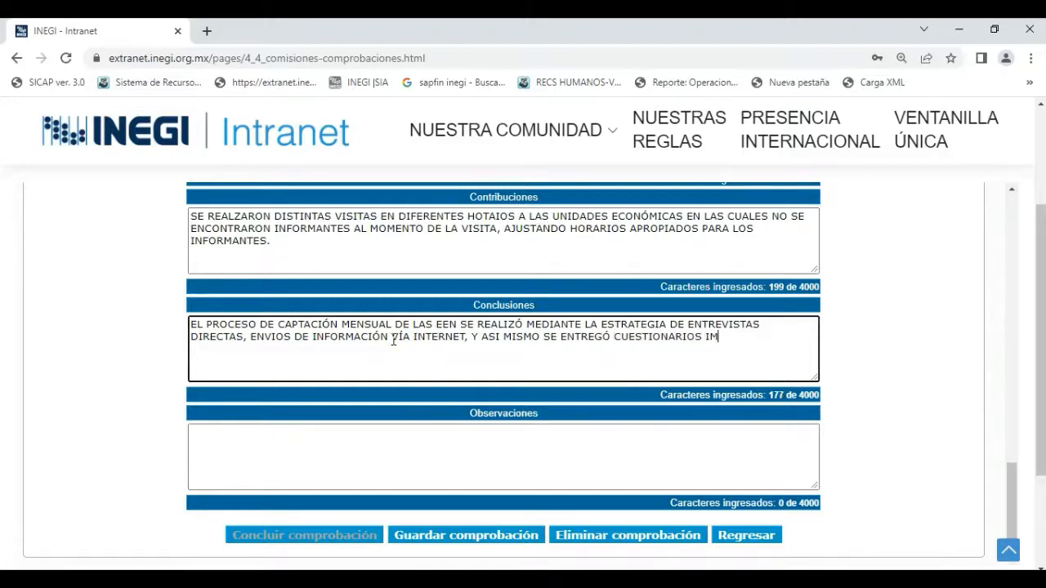
{"action": "type", "text": "PRESOS."}
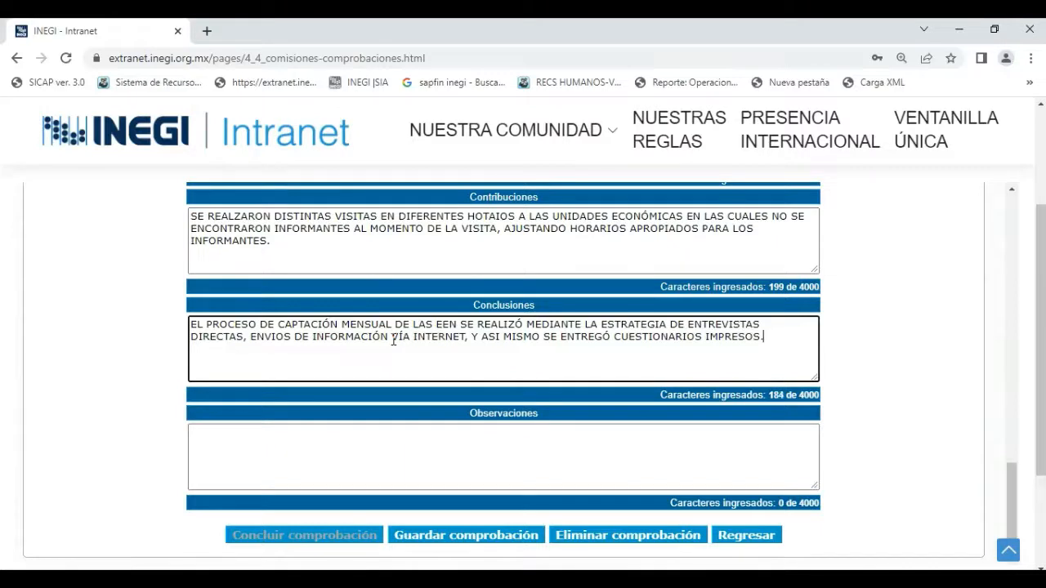
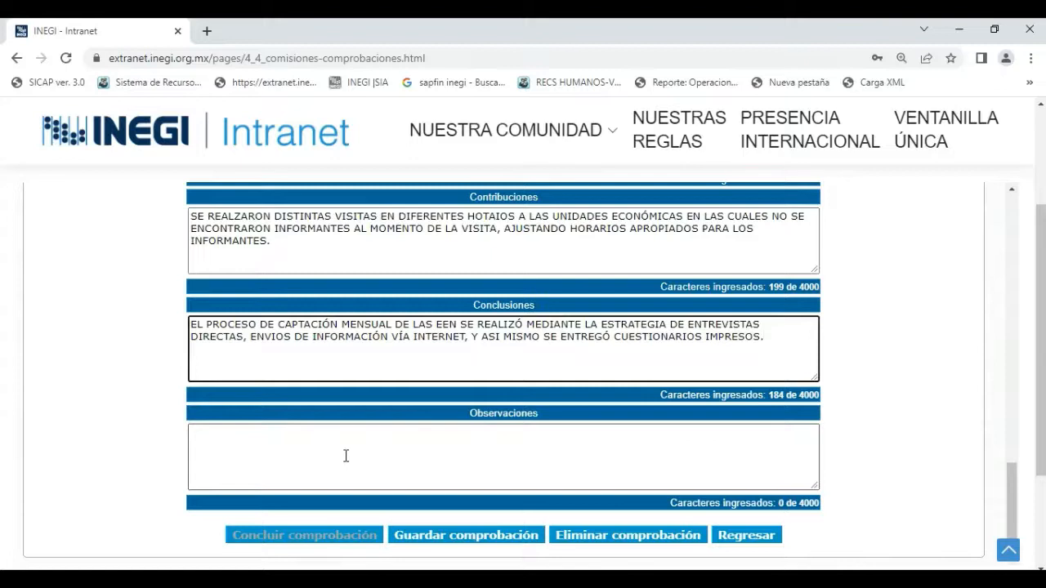
Begin the Observaciones text with an opening quotation mark and "LOS COMPROBANTES FISCALES QUE SE SUBIERON EN ARCHIVOS PDF Y XML AL SIA COMISIONES,".
{"action": "left_click", "coordinate": [346, 456]}
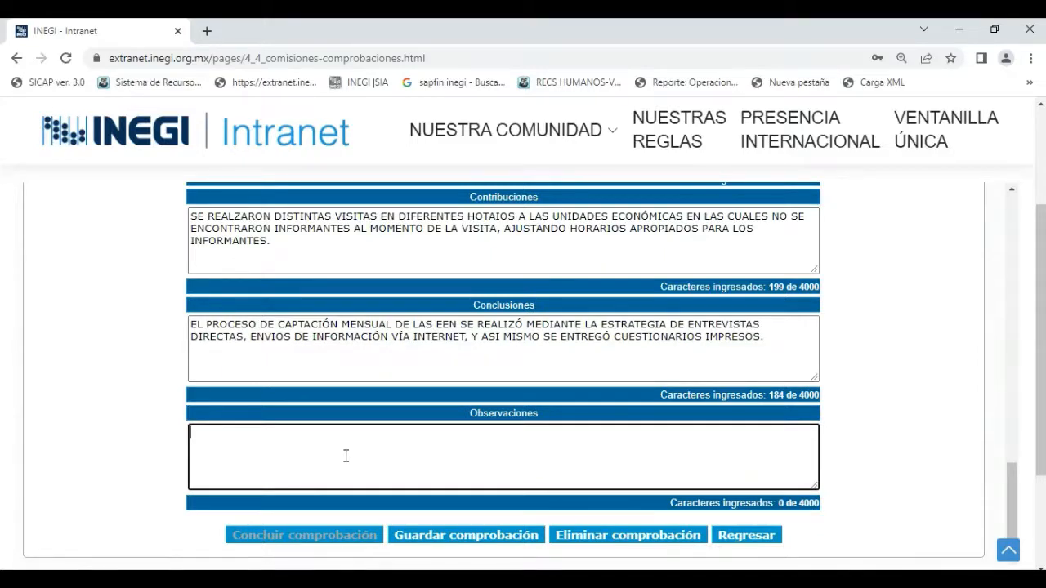
{"action": "type", "text": "\"LOS COMPROBANTES "}
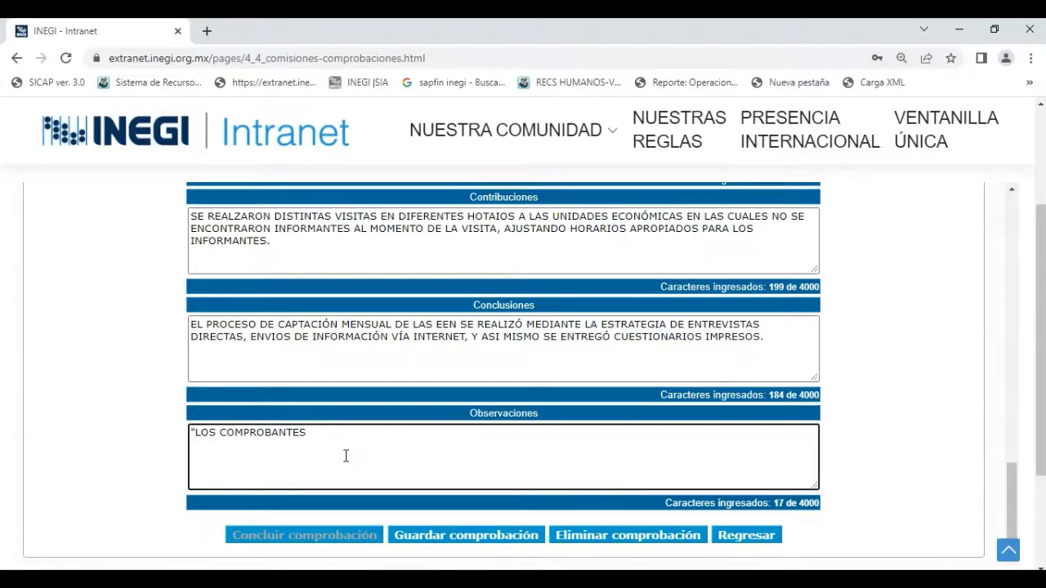
{"action": "type", "text": "FISCALES QUE SE SUBIERON "}
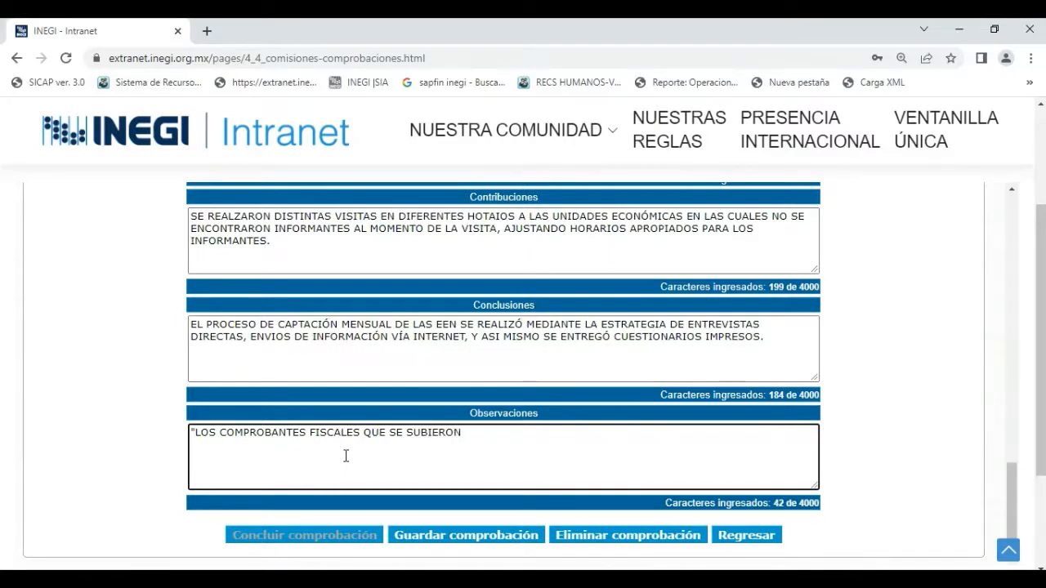
{"action": "type", "text": "EN ARCHIVOS P"}
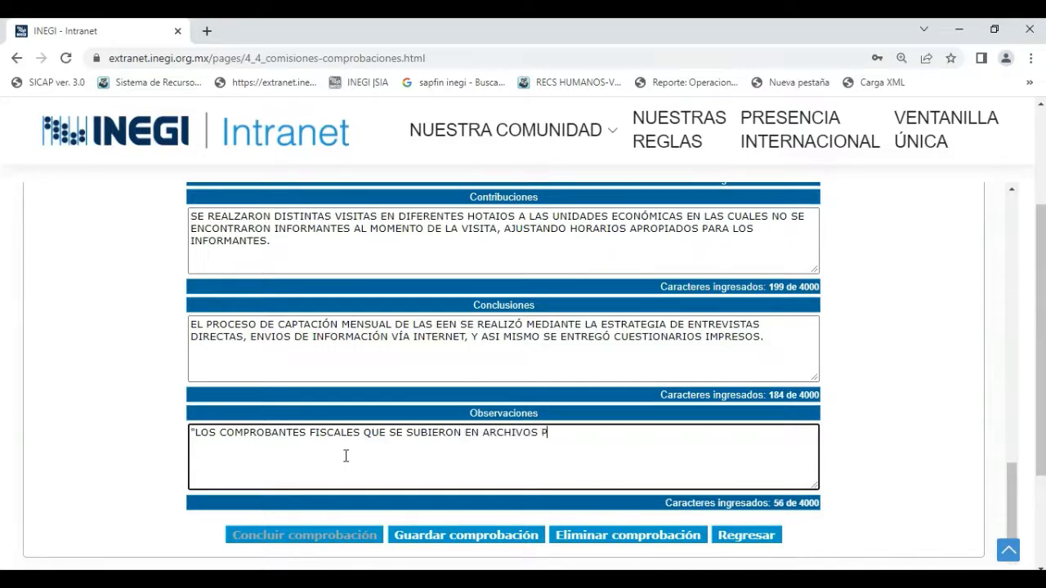
{"action": "type", "text": "DF Y XML AL SIA "}
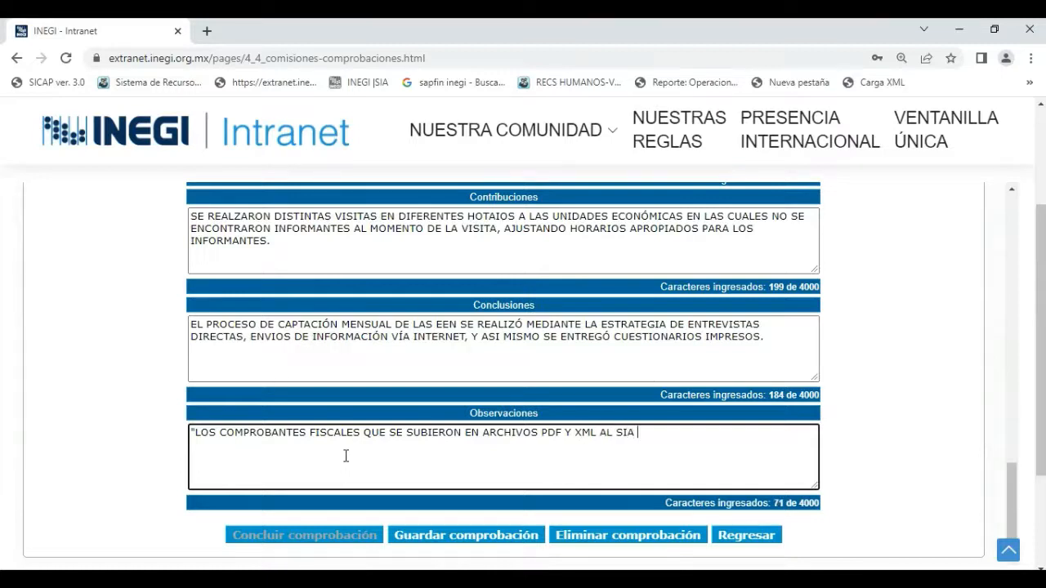
{"action": "type", "text": "COMISIONES, "}
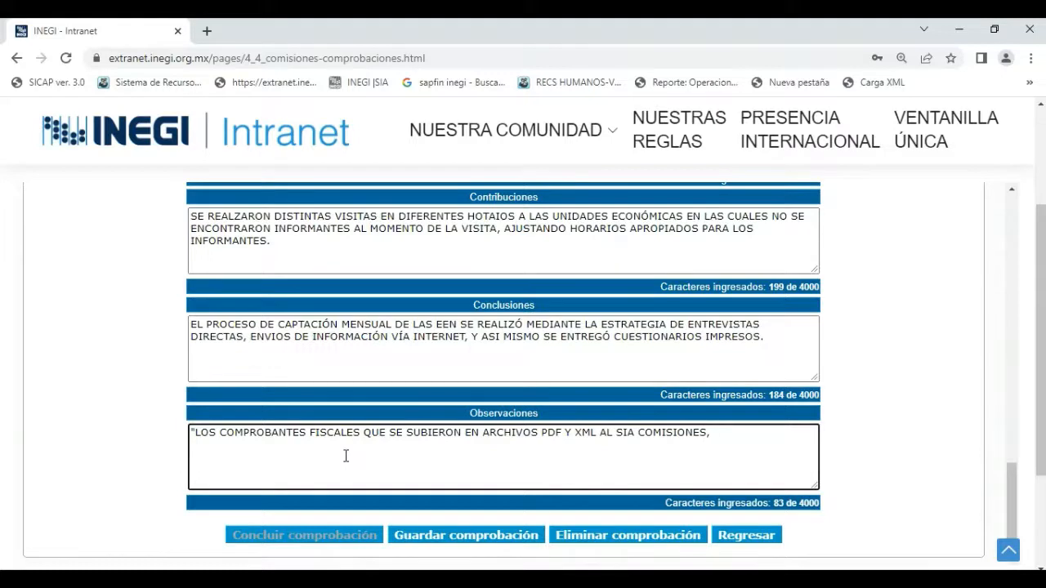
{"action": "type", "text": "CORRESPOD"}
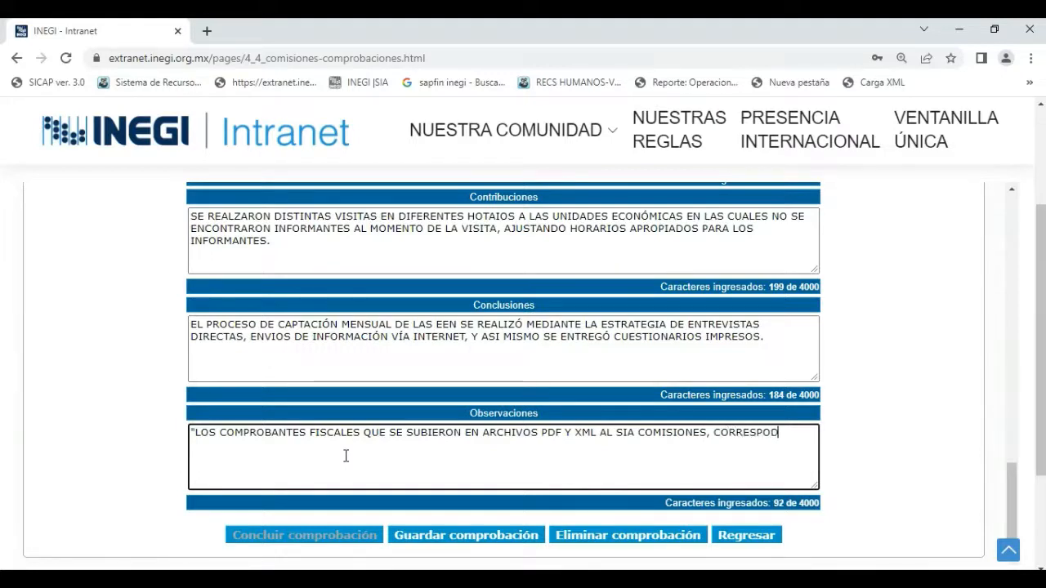
{"action": "type", "text": "EN"}
Complete the quoted Observaciones sentence with "CORRESPONDEN AL LUGAR DE LA COMISIÓN Y/O TRAYECTO" and a closing quotation mark.
{"action": "key", "text": "BackSpace"}
{"action": "key", "text": "BackSpace"}
{"action": "key", "text": "BackSpace"}
{"action": "type", "text": "NDEN AL LU"}
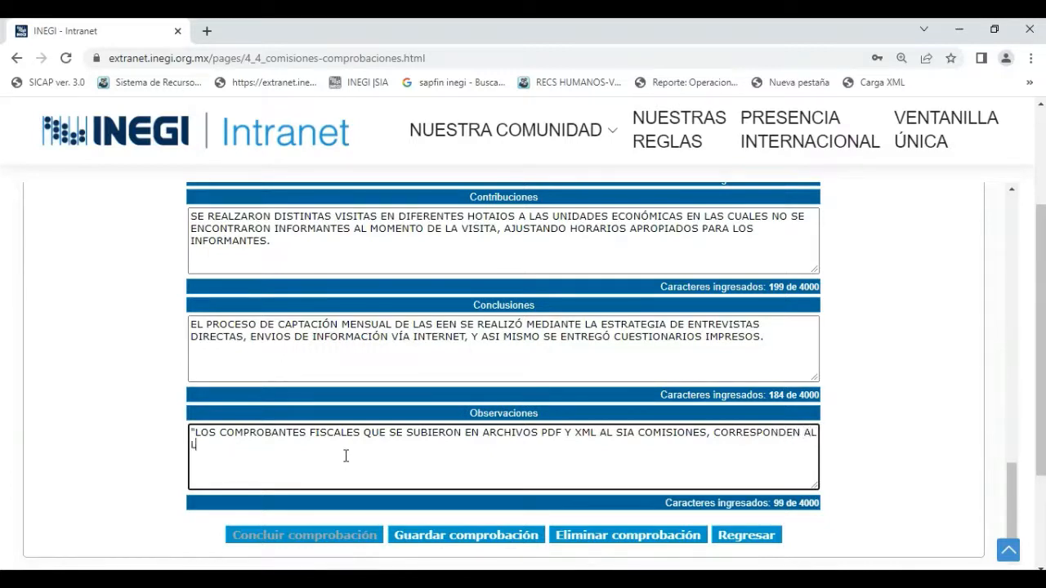
{"action": "type", "text": "GAR DE LA C"}
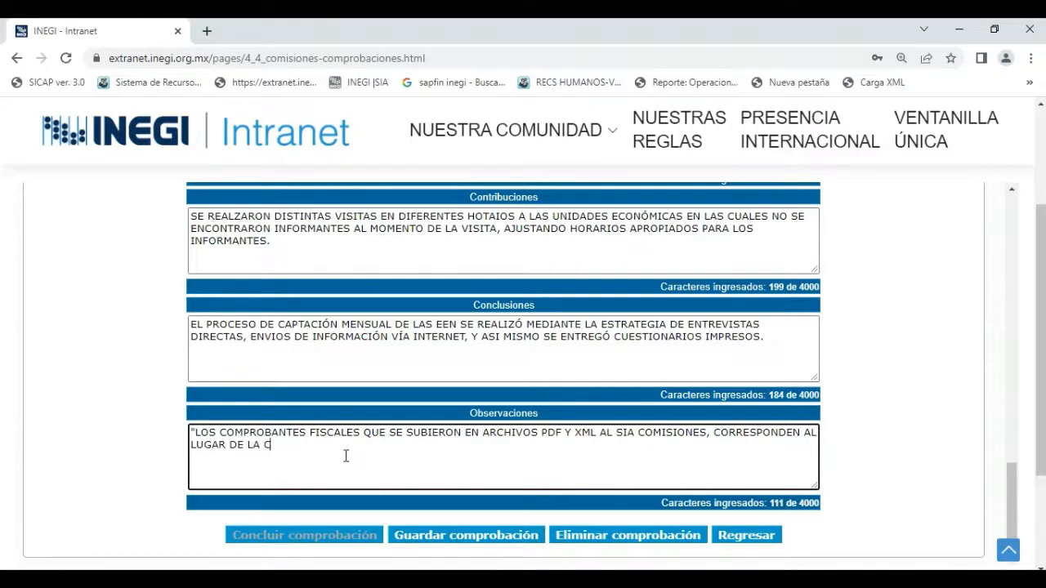
{"action": "type", "text": "OMISIÓN "}
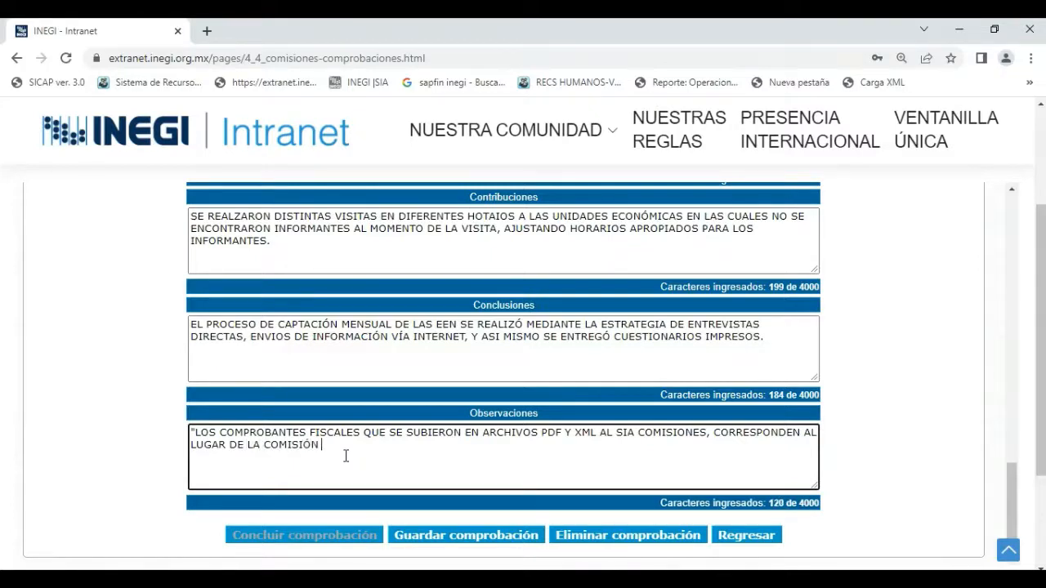
{"action": "type", "text": "Y/O TRAYECTO."}
{"action": "key", "text": "Return"}
{"action": "left_click", "coordinate": [406, 445]}
{"action": "key", "text": "BackSpace"}
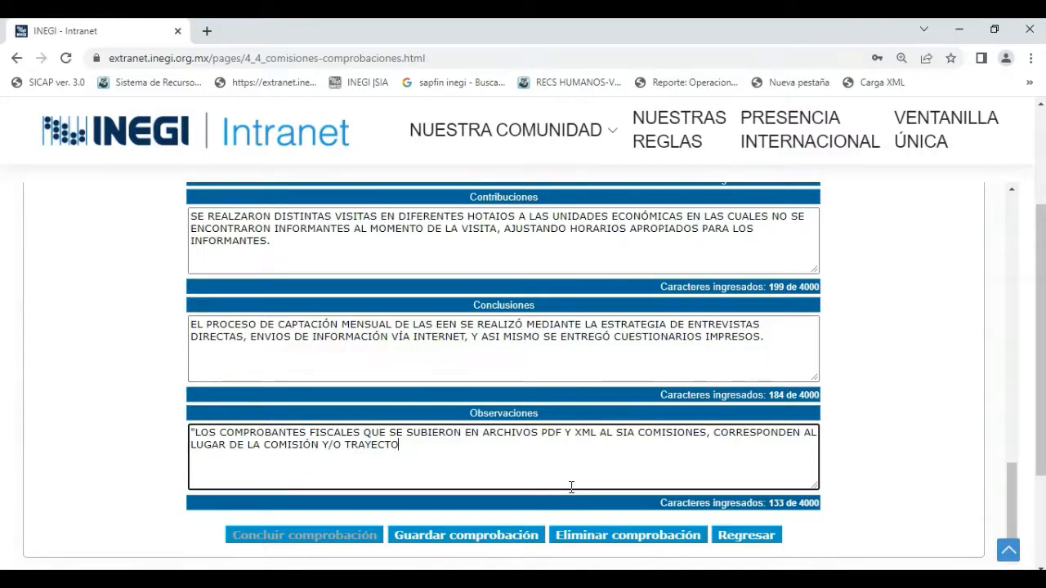
{"action": "type", "text": "\""}
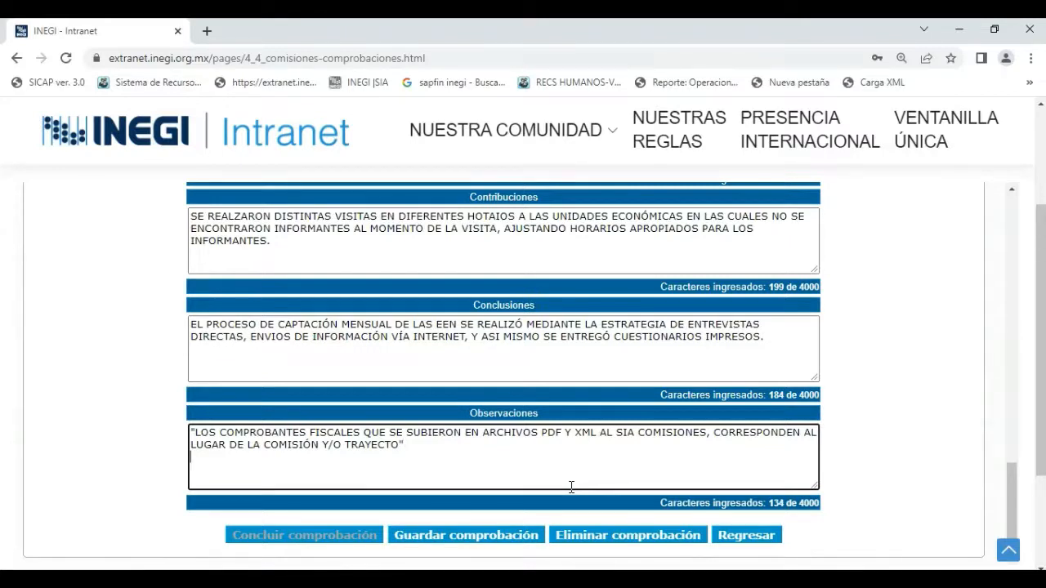
Start a new Observaciones line with "LA FACTURA CON FOLIO FISCAL NÚM.", the invoice's folio number and "DEL PROVEEDOR BORREGO CHINO".
{"action": "key", "text": "Return"}
{"action": "key", "text": "Return"}
{"action": "type", "text": "LA FACTURA CON FOLIO FISCAL "}
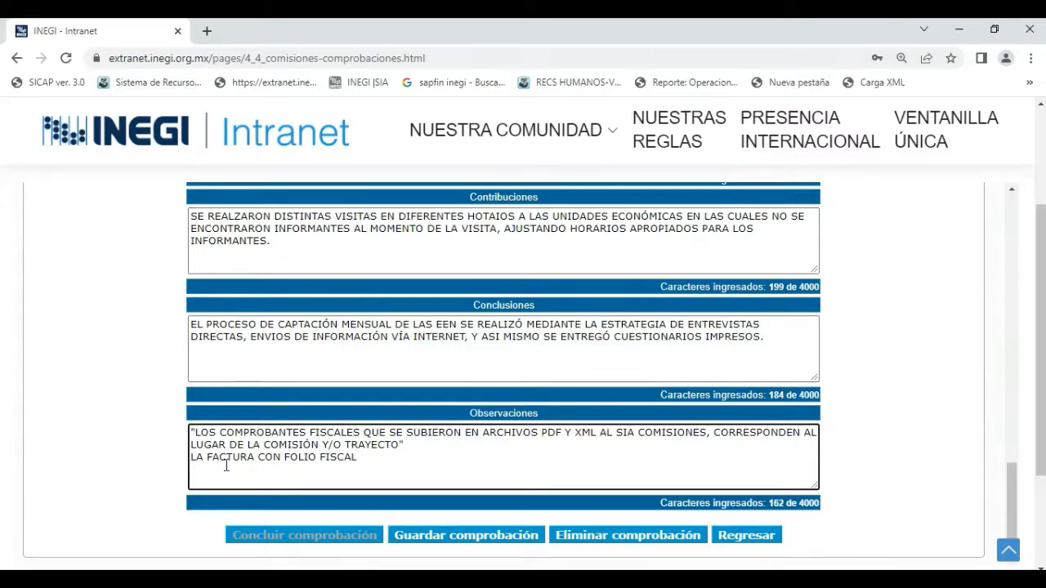
{"action": "type", "text": "NÚM."}
{"action": "type", "text": "2759184"}
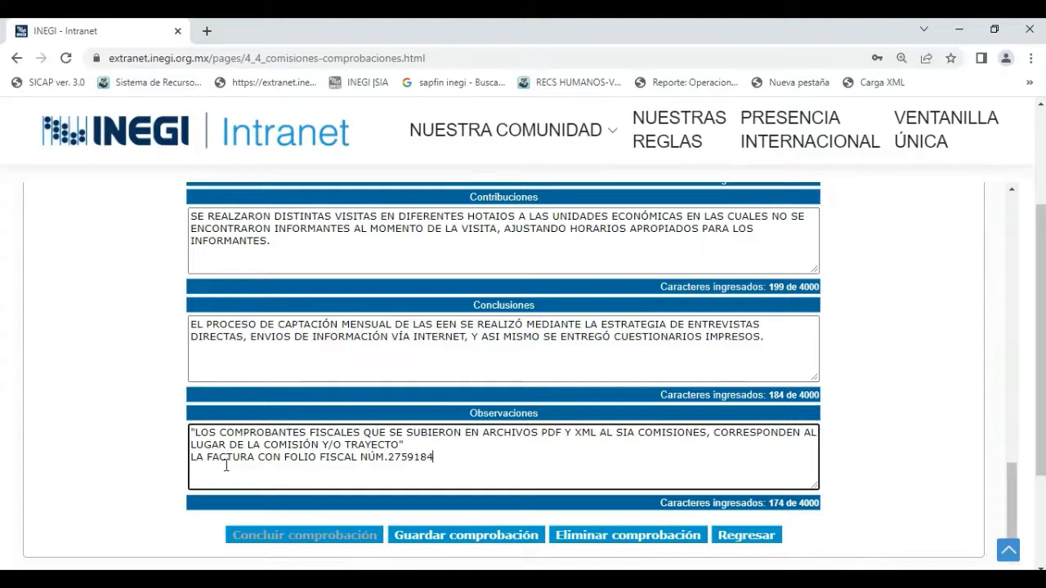
{"action": "type", "text": "689"}
{"action": "type", "text": "DEL P"}
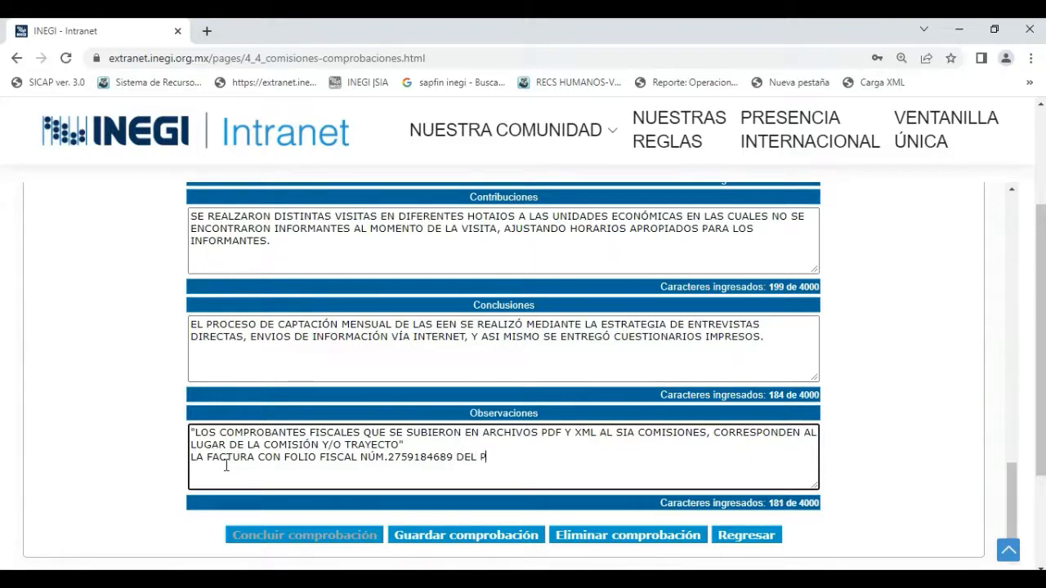
{"action": "type", "text": "ROVEEDOR BORR"}
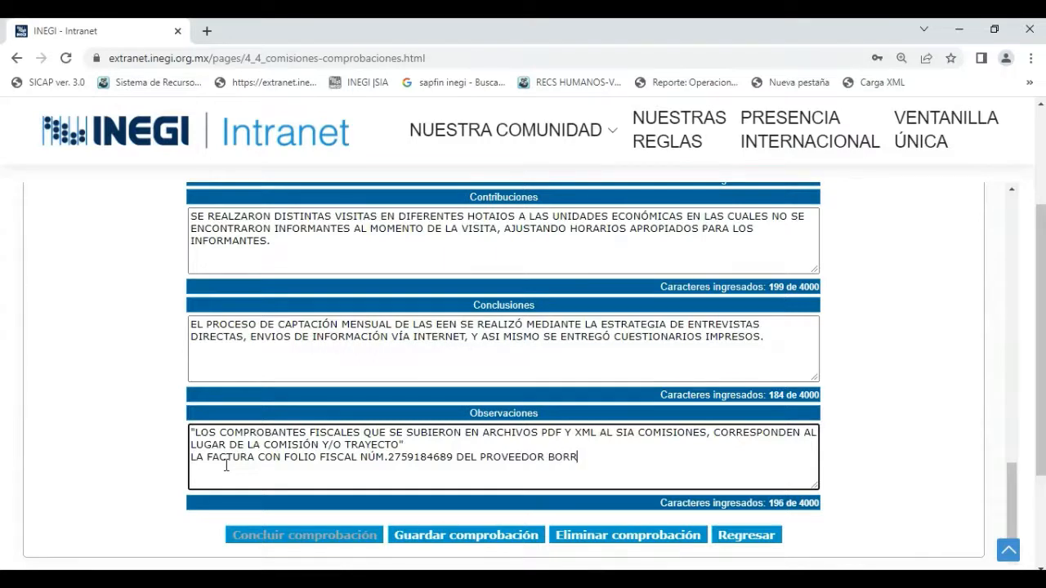
{"action": "type", "text": "EGO CHINO"}
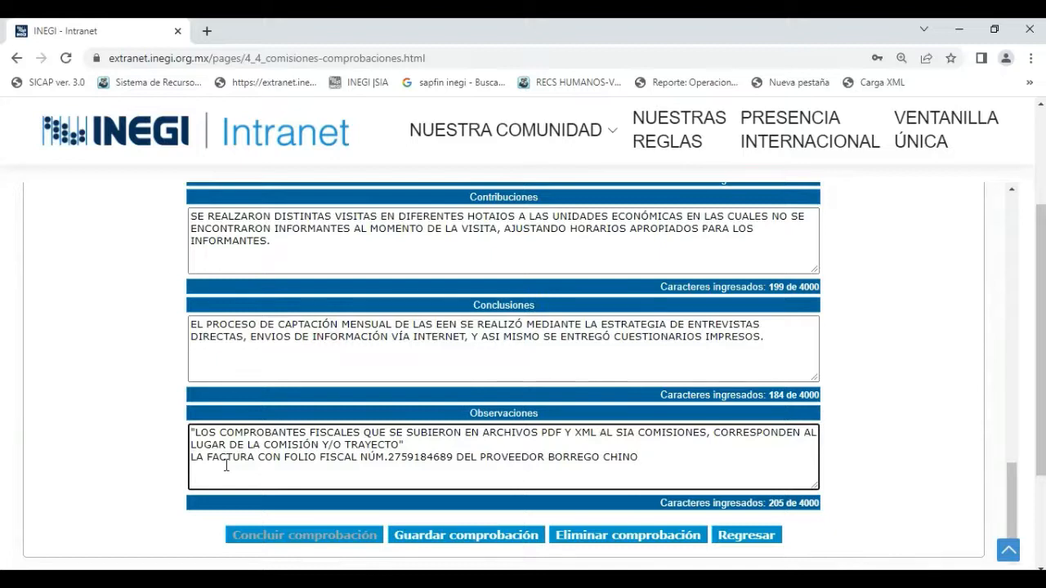
Continue the invoice note in Observaciones with ", HA SIDO EMITIDA CON FECHA 17 DE JUNIO DE 2022".
{"action": "type", "text": ", HA SIDO"}
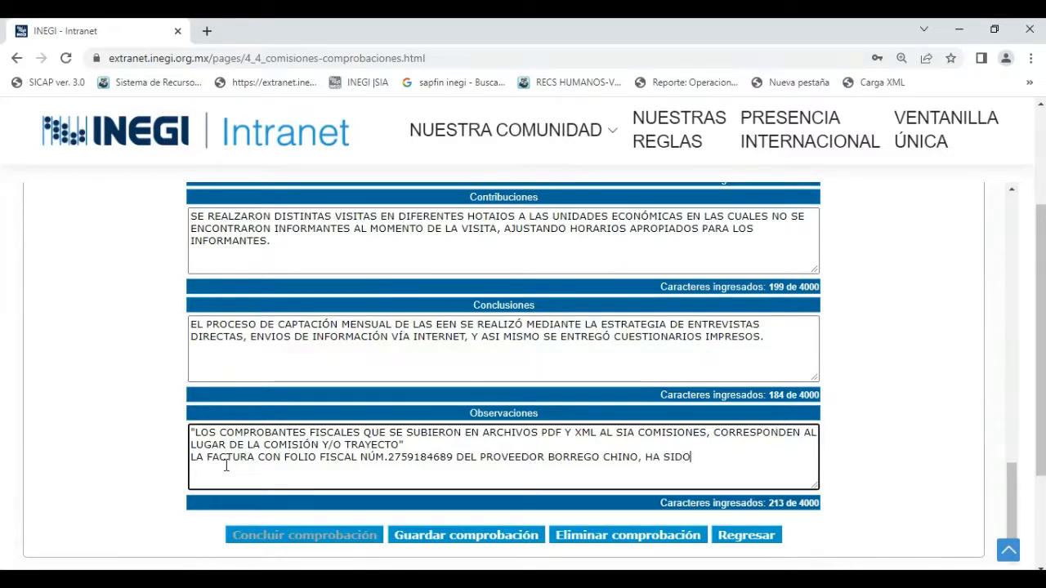
{"action": "type", "text": " EMITIDA CO"}
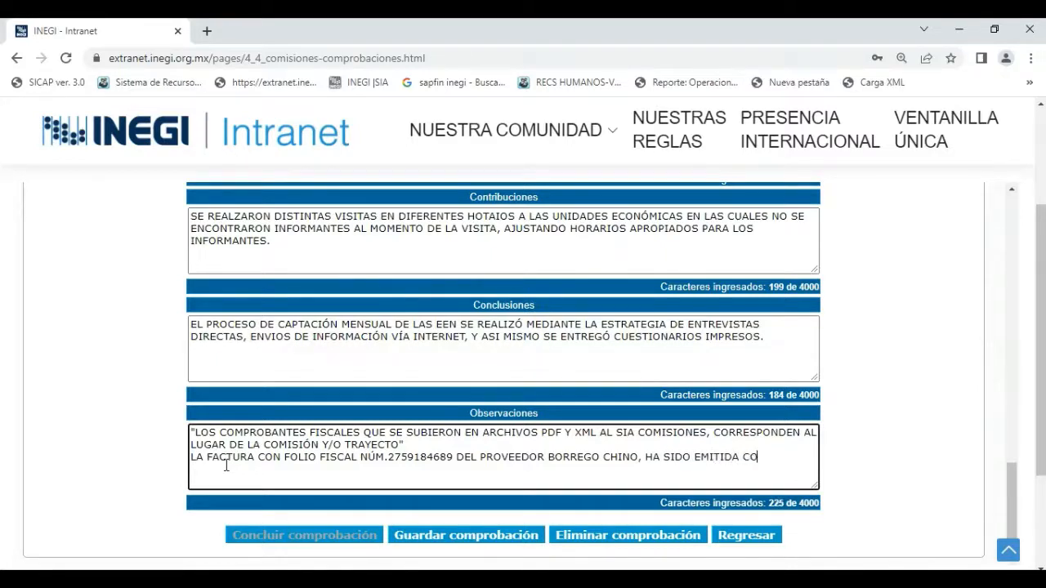
{"action": "type", "text": "N FECHA 17 DE JUNIO DE 2022"}
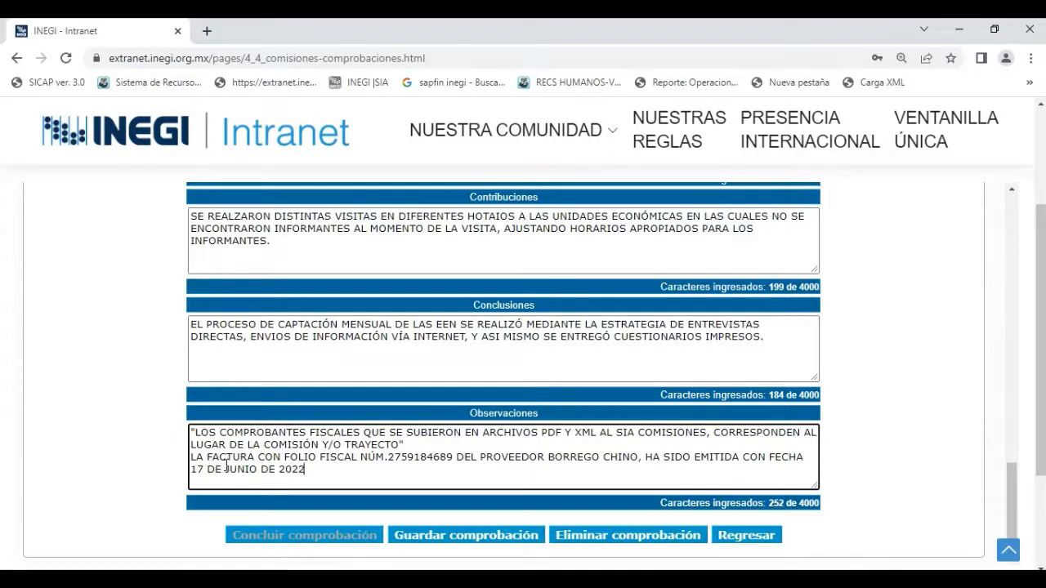
{"action": "type", "text": ", SIN EMBARGO  EL CO"}
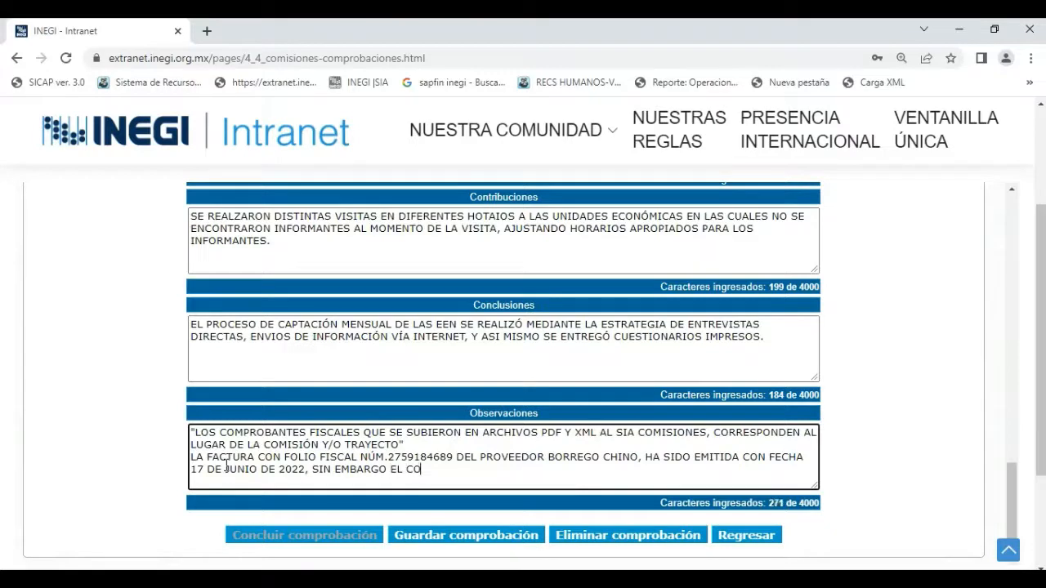
{"action": "type", "text": "NSUMO"}
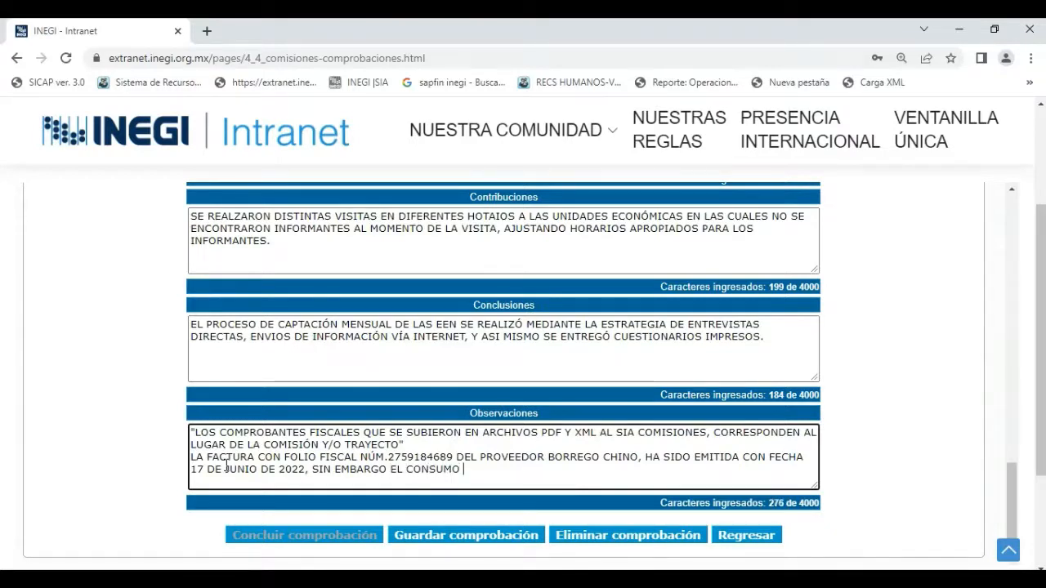
{"action": "type", "text": " DE ALIMENTOS SE"}
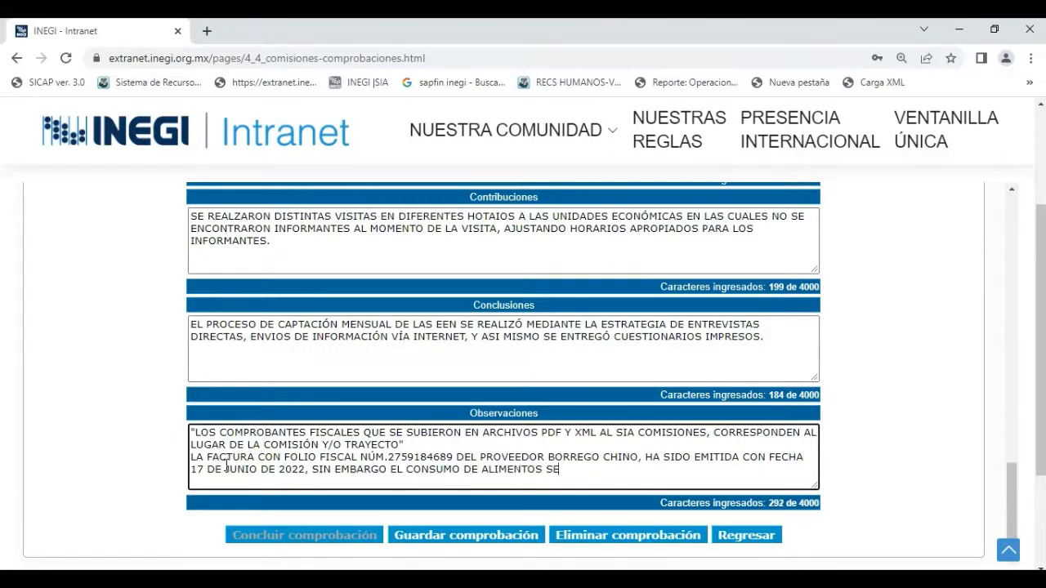
{"action": "type", "text": " REALIZÓ"}
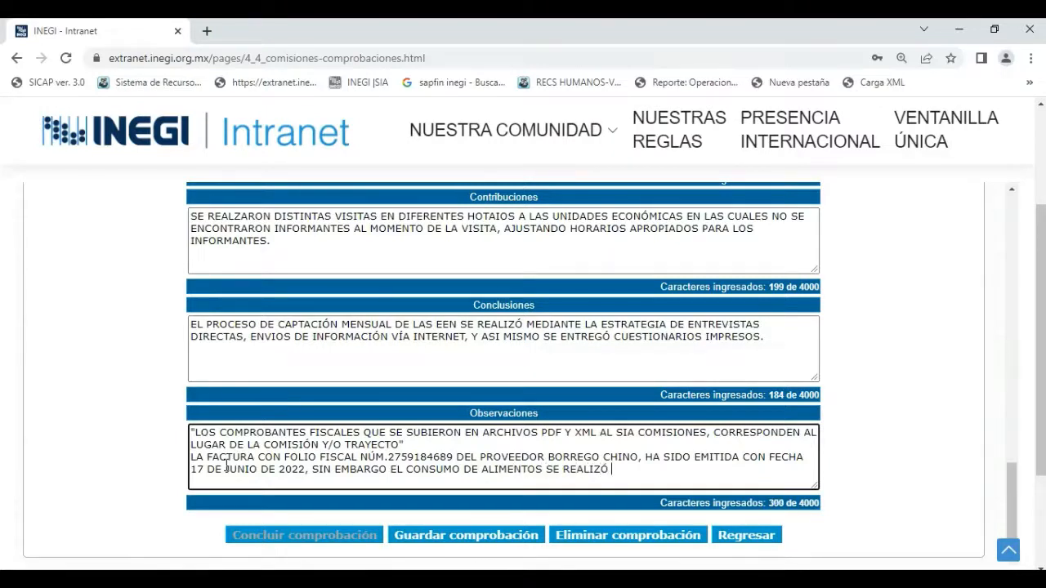
Finish the invoice note in Observaciones with "CON FECHA 16 DE JUNIO DE 2022." and a line break.
{"action": "type", "text": "N"}
{"action": "key", "text": "BackSpace"}
{"action": "key", "text": "BackSpace"}
{"action": "key", "text": "BackSpace"}
{"action": "type", "text": "CON FECHA 16 DE JUNIO"}
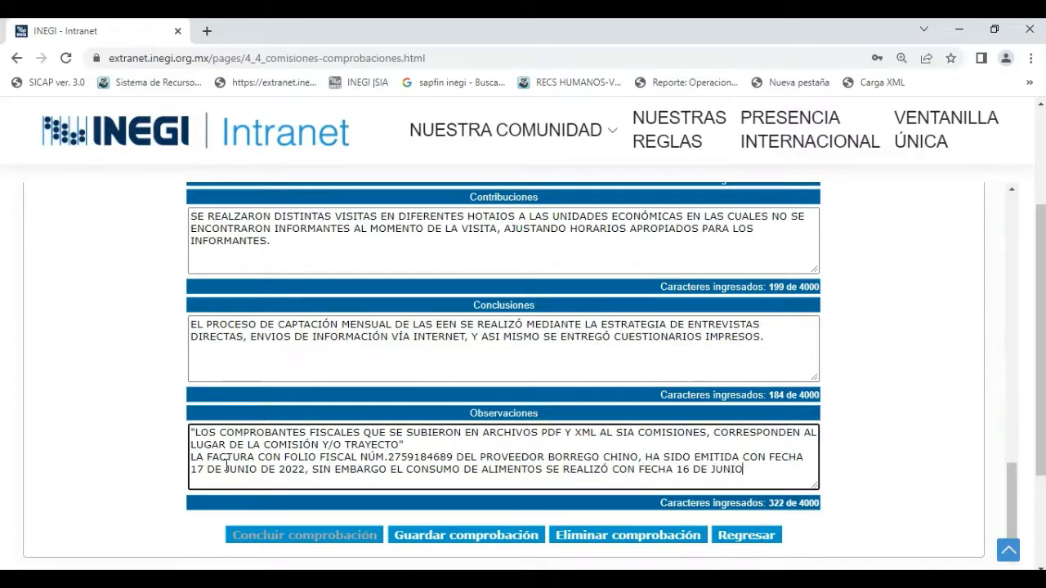
{"action": "type", "text": " DE 2022."}
{"action": "key", "text": "Return"}
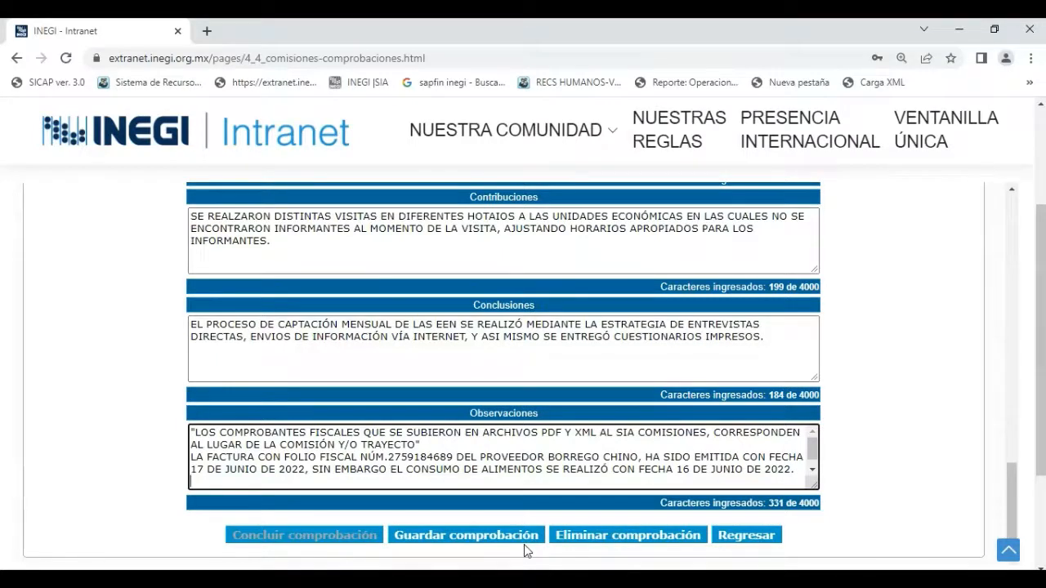
Insert the missing R in "HOTAIOS" in Contribuciones and the missing space in "TABASCOY" in Resultados obtenidos.
{"action": "scroll", "coordinate": [576, 444], "scroll_direction": "up", "scroll_amount": 2}
{"action": "scroll", "coordinate": [576, 444], "scroll_direction": "up", "scroll_amount": 2}
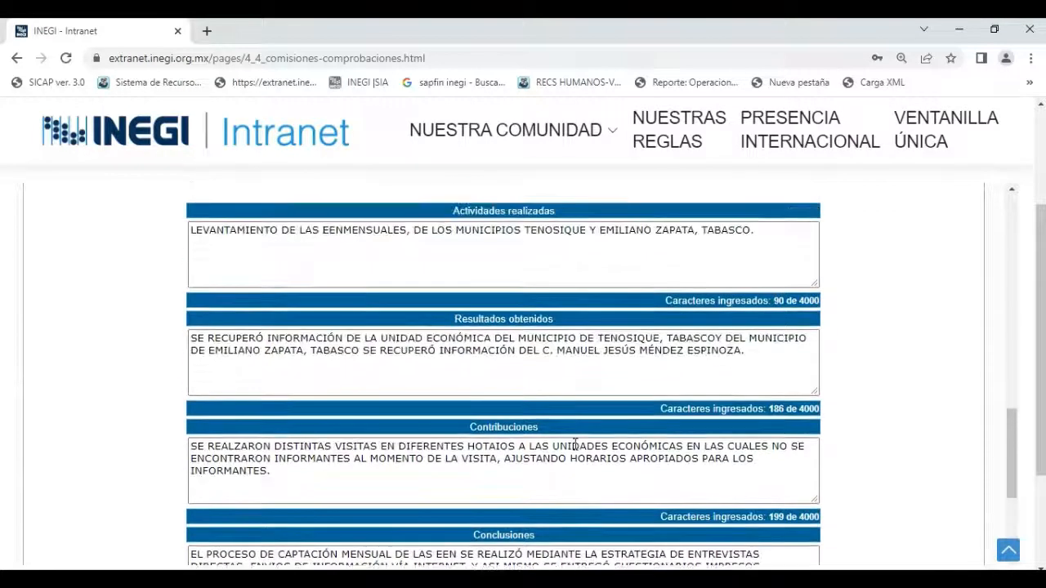
{"action": "scroll", "coordinate": [576, 444], "scroll_direction": "down", "scroll_amount": 2}
{"action": "scroll", "coordinate": [575, 444], "scroll_direction": "down", "scroll_amount": 2}
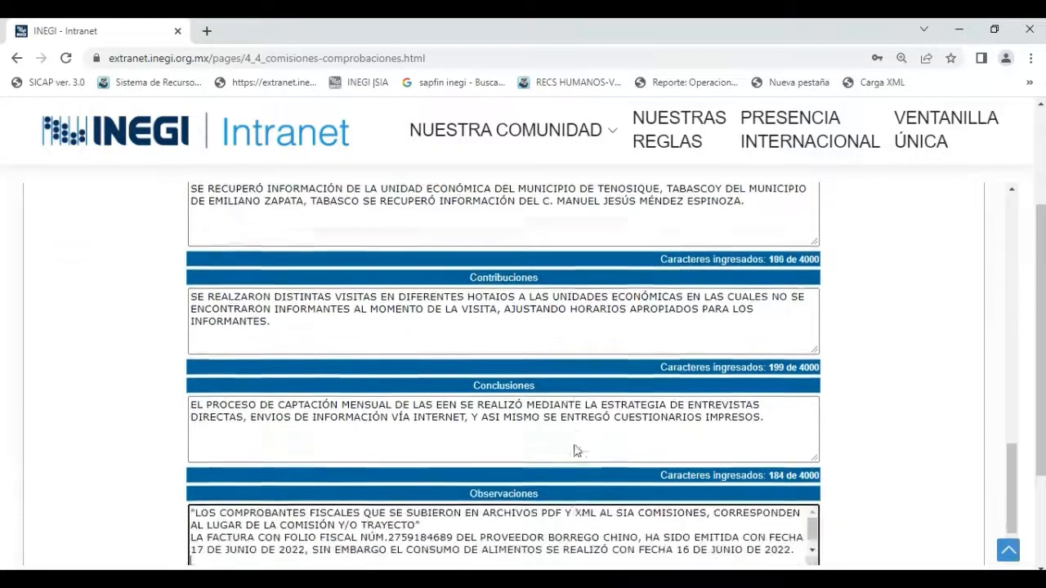
{"action": "scroll", "coordinate": [483, 333], "scroll_direction": "up", "scroll_amount": 1}
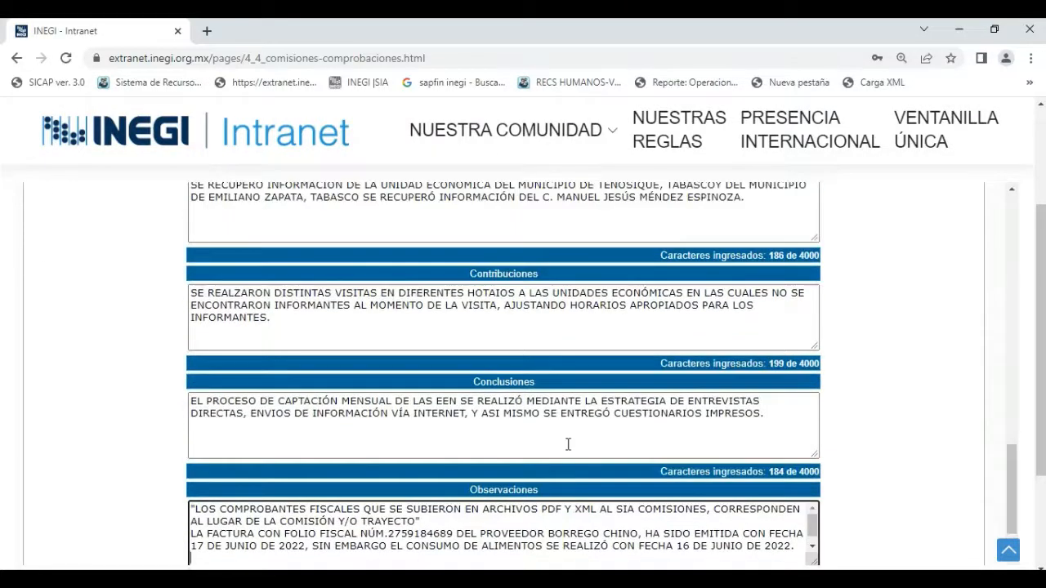
{"action": "left_click", "coordinate": [496, 296]}
{"action": "type", "text": "R"}
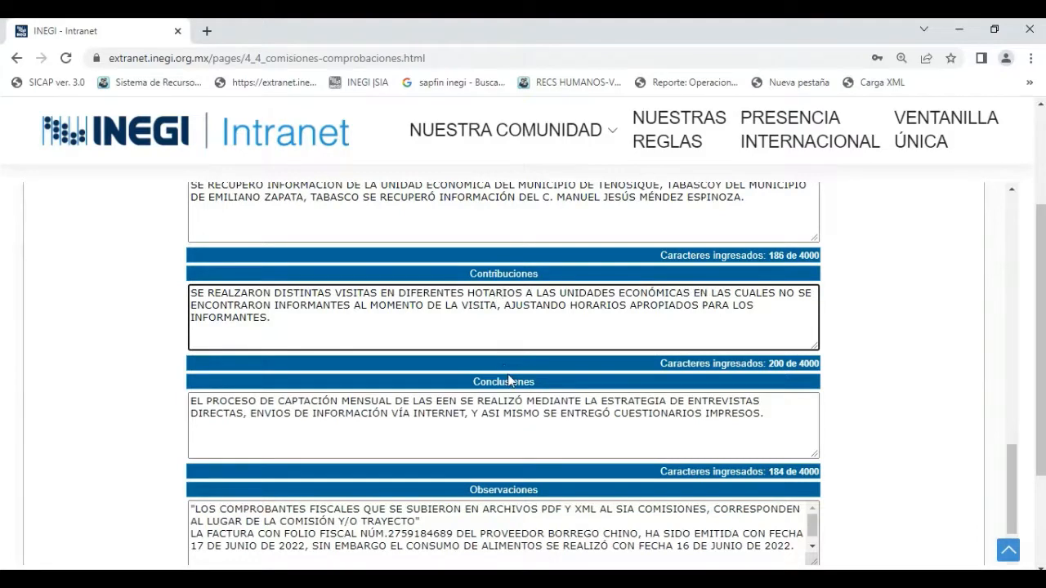
{"action": "scroll", "coordinate": [510, 378], "scroll_direction": "up", "scroll_amount": 1}
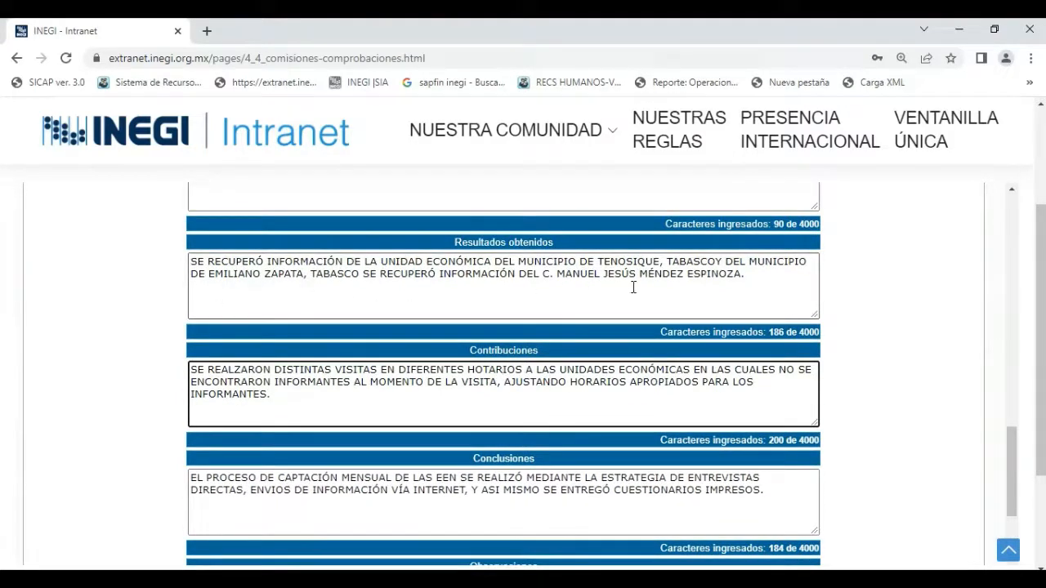
{"action": "left_click", "coordinate": [720, 258]}
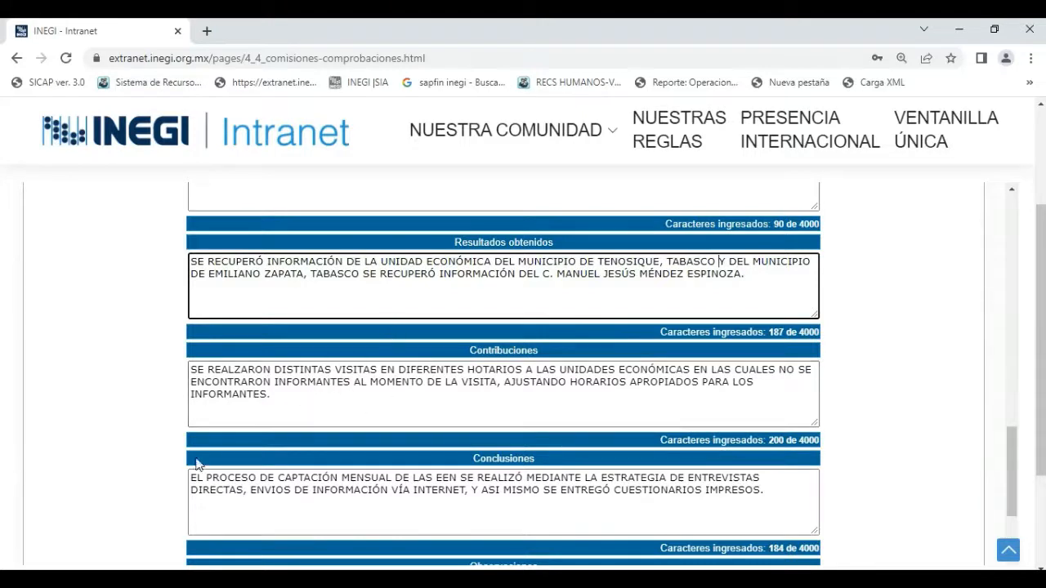
Correct the misspelled word "HOTARIOS" in the Contribuciones text to "HORARIOS".
{"action": "left_click", "coordinate": [489, 369]}
{"action": "key", "text": "BackSpace"}
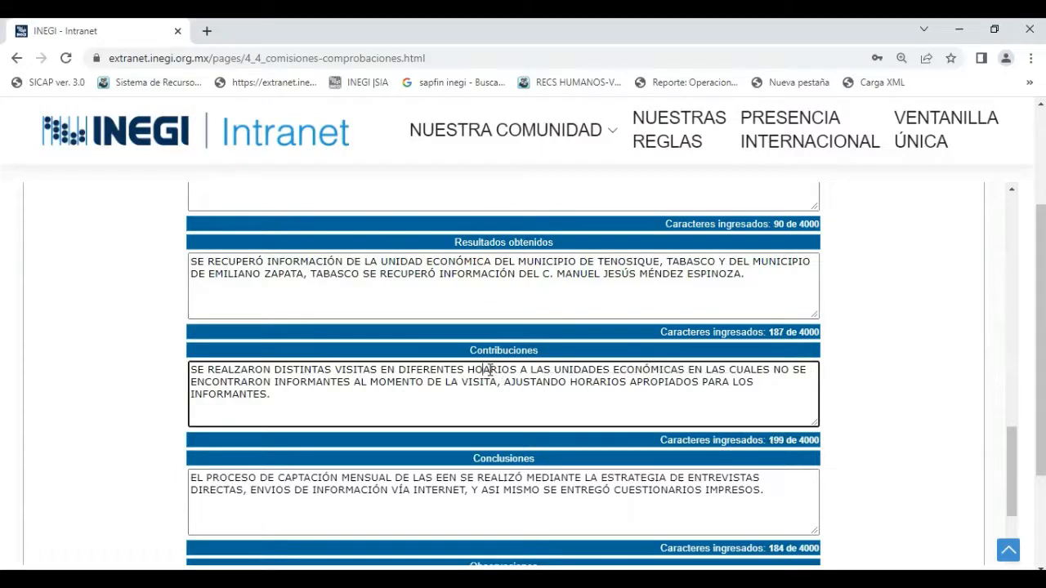
{"action": "type", "text": "R"}
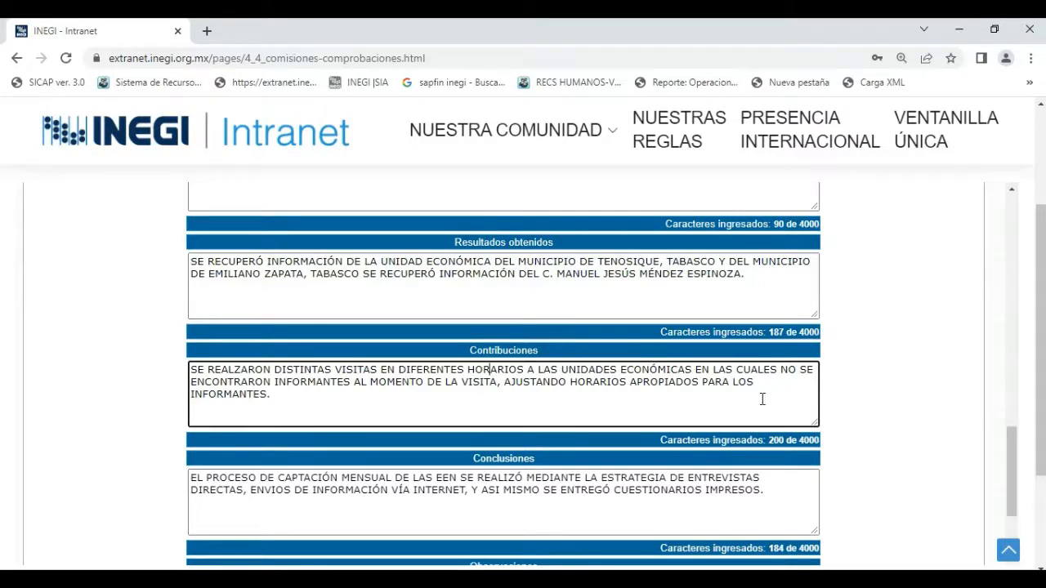
{"action": "scroll", "coordinate": [500, 491], "scroll_direction": "down", "scroll_amount": 1}
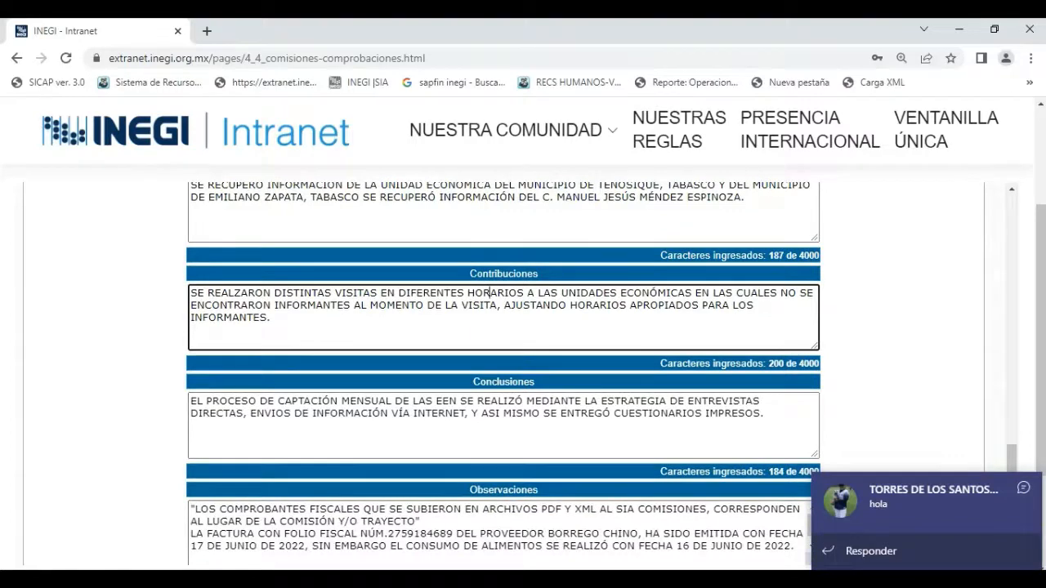
Dismiss the incoming chat notification and save the comprobación with its corrected report texts.
{"action": "left_click", "coordinate": [1021, 491]}
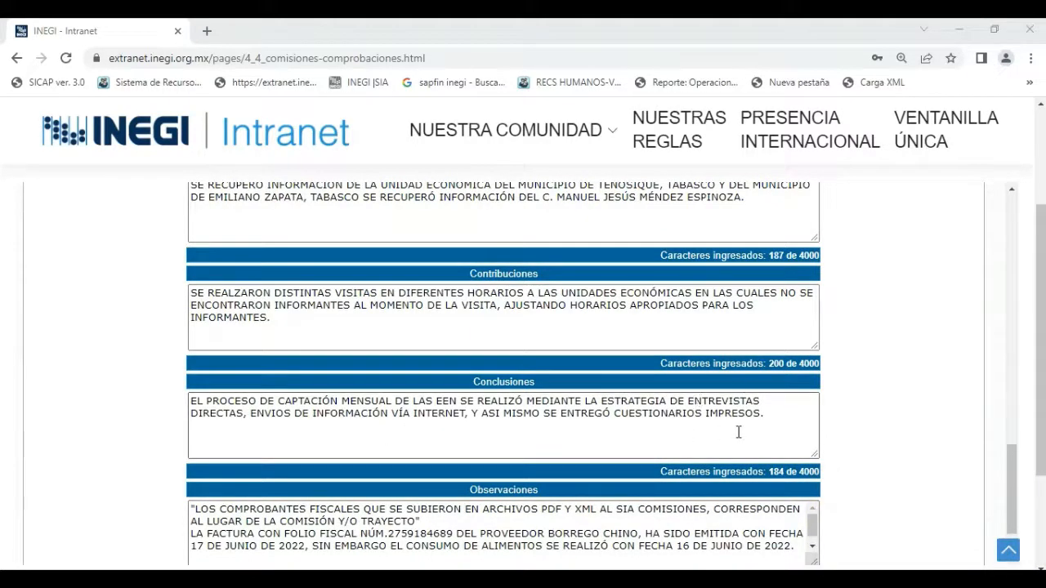
{"action": "scroll", "coordinate": [526, 456], "scroll_direction": "down", "scroll_amount": 1}
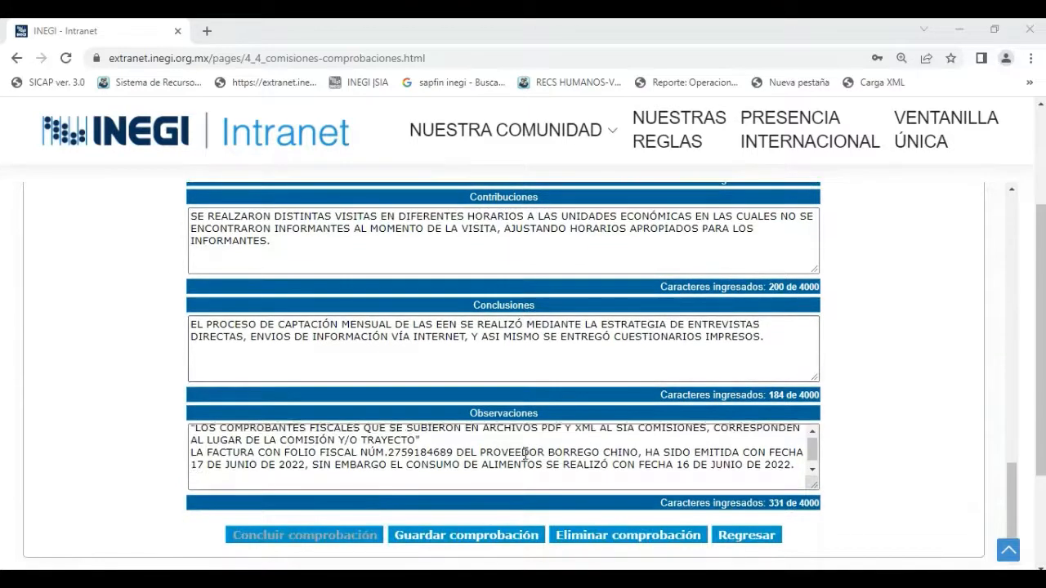
{"action": "scroll", "coordinate": [525, 455], "scroll_direction": "down", "scroll_amount": 1}
{"action": "scroll", "coordinate": [526, 451], "scroll_direction": "down", "scroll_amount": 1}
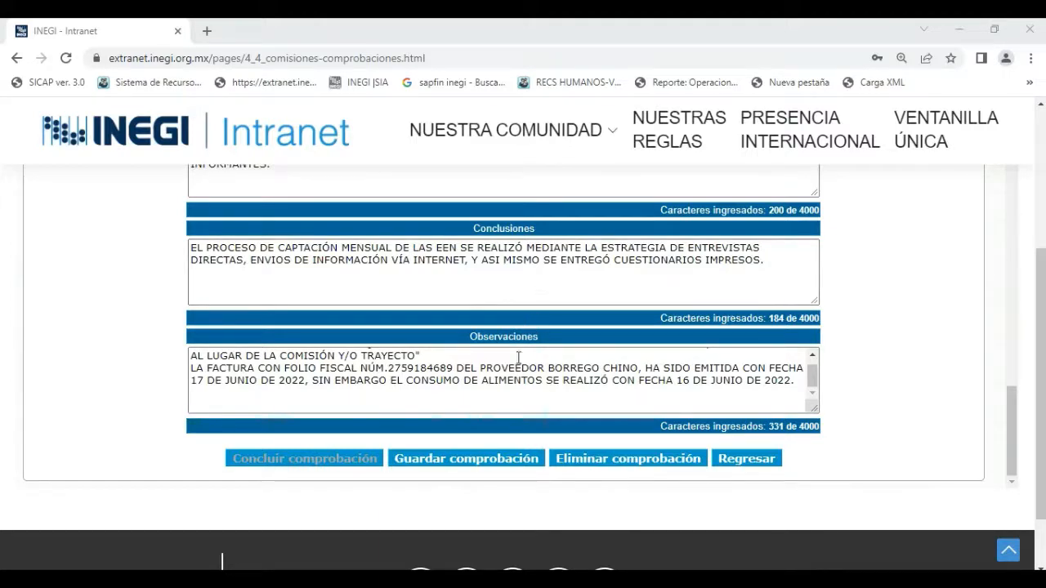
{"action": "left_click", "coordinate": [489, 465]}
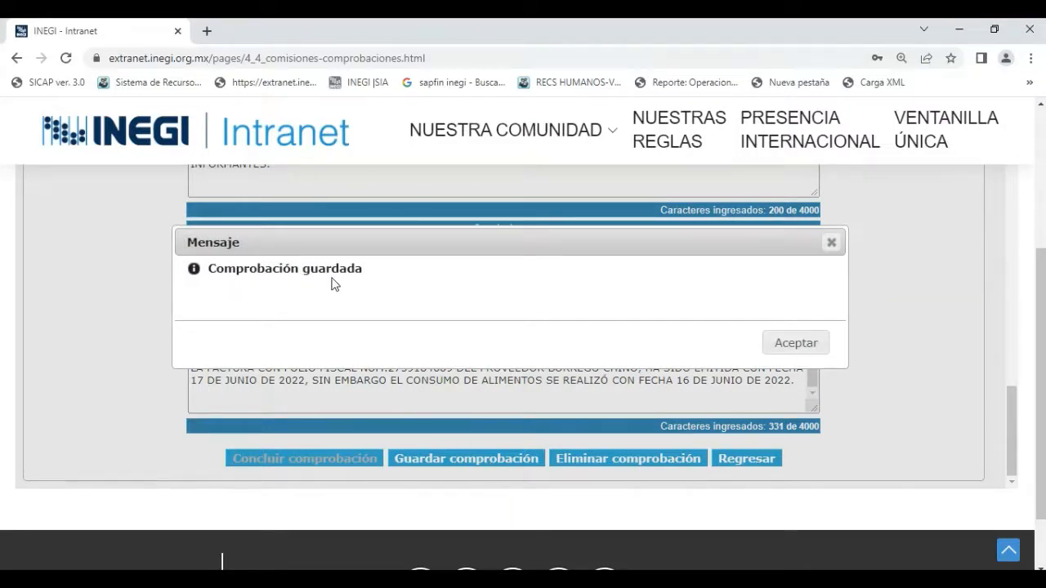
{"action": "left_click", "coordinate": [793, 343]}
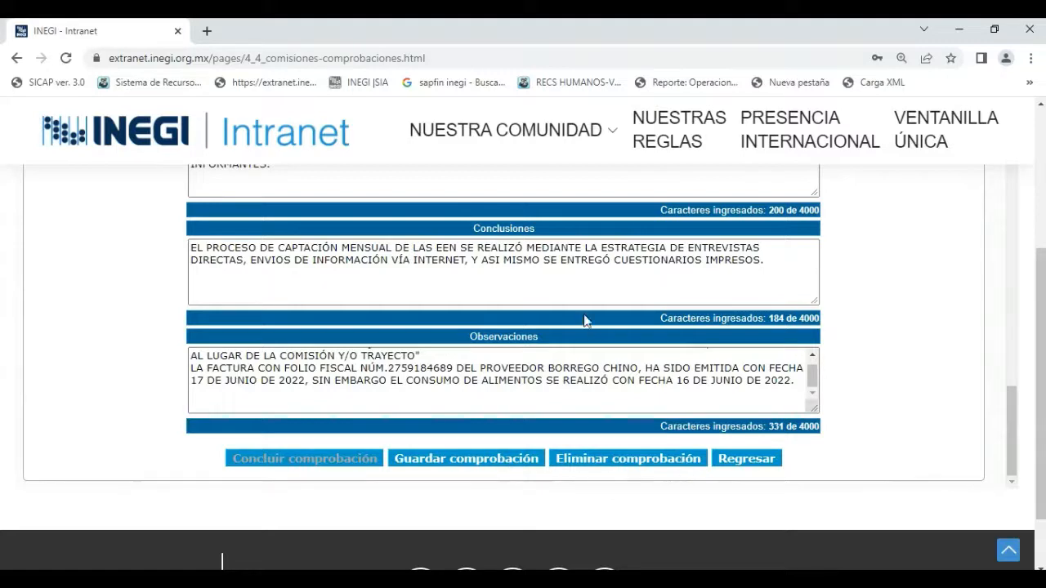
Return to the list of comprobaciones and open the preliminary comprobación document for the 16–17 June 2022 commission.
{"action": "left_click", "coordinate": [752, 463]}
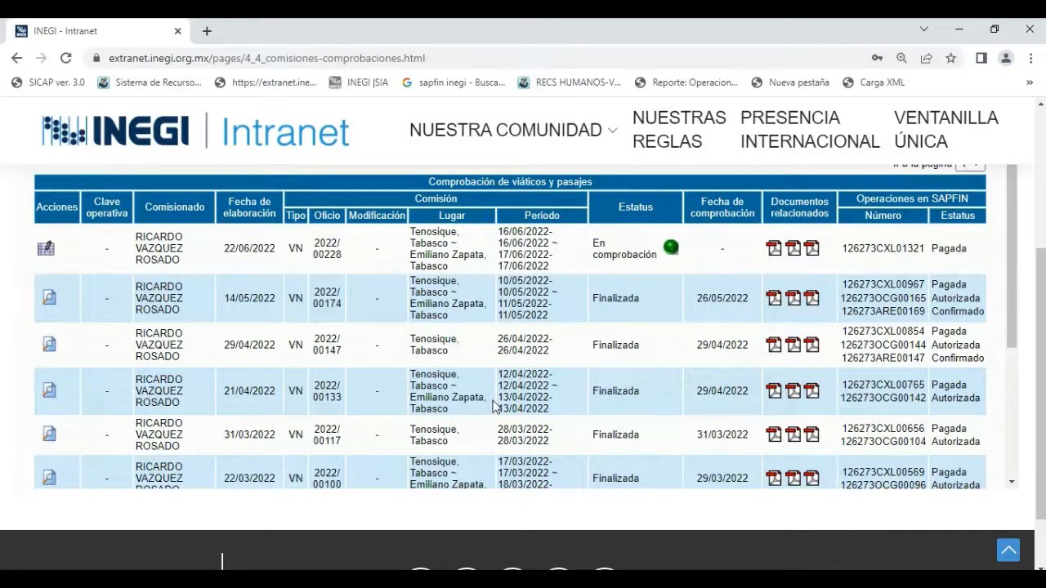
{"action": "scroll", "coordinate": [494, 407], "scroll_direction": "up", "scroll_amount": 1}
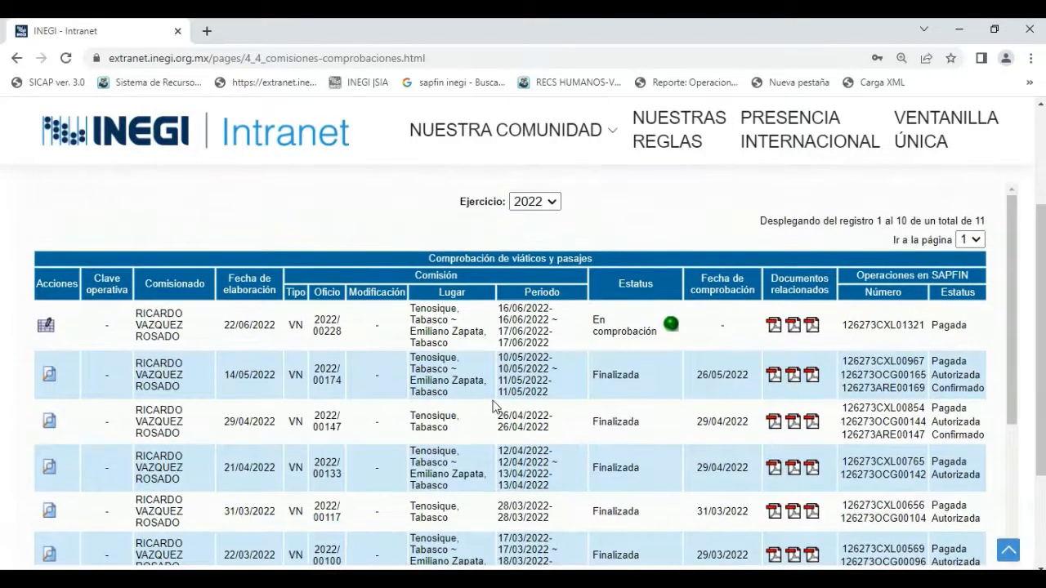
{"action": "scroll", "coordinate": [495, 406], "scroll_direction": "down", "scroll_amount": 1}
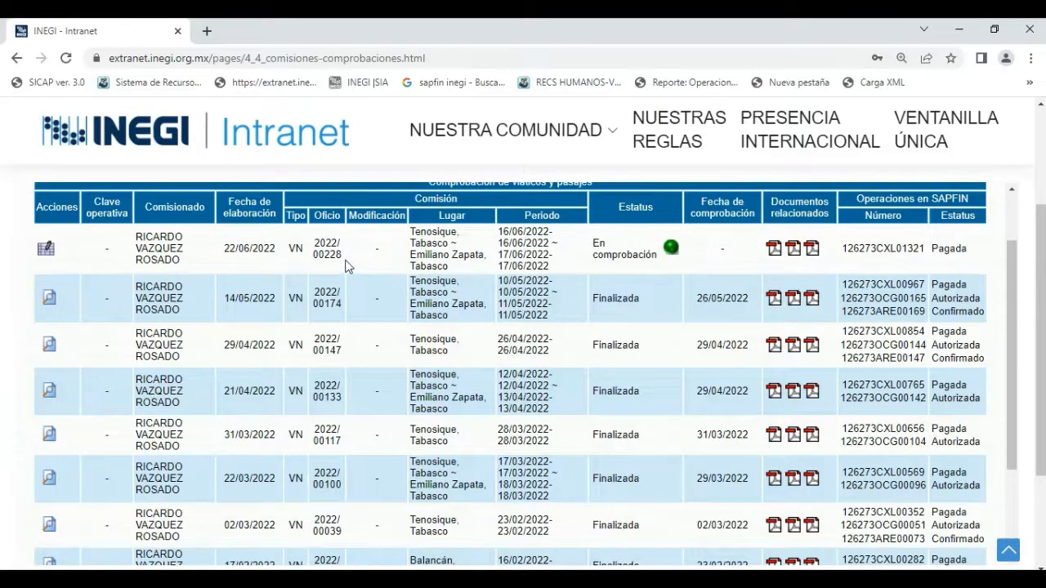
{"action": "left_click", "coordinate": [793, 248]}
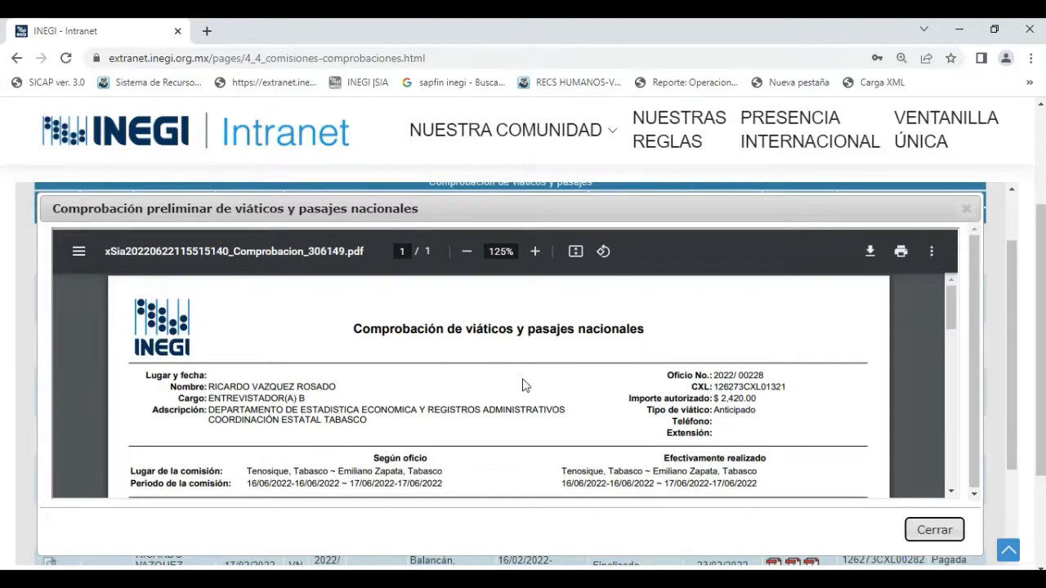
Review the preliminary document's commission details, expenses with and without receipts, reintegro amounts, Pasajes, Reembolsos and Observaciones.
{"action": "scroll", "coordinate": [497, 388], "scroll_direction": "down", "scroll_amount": 3}
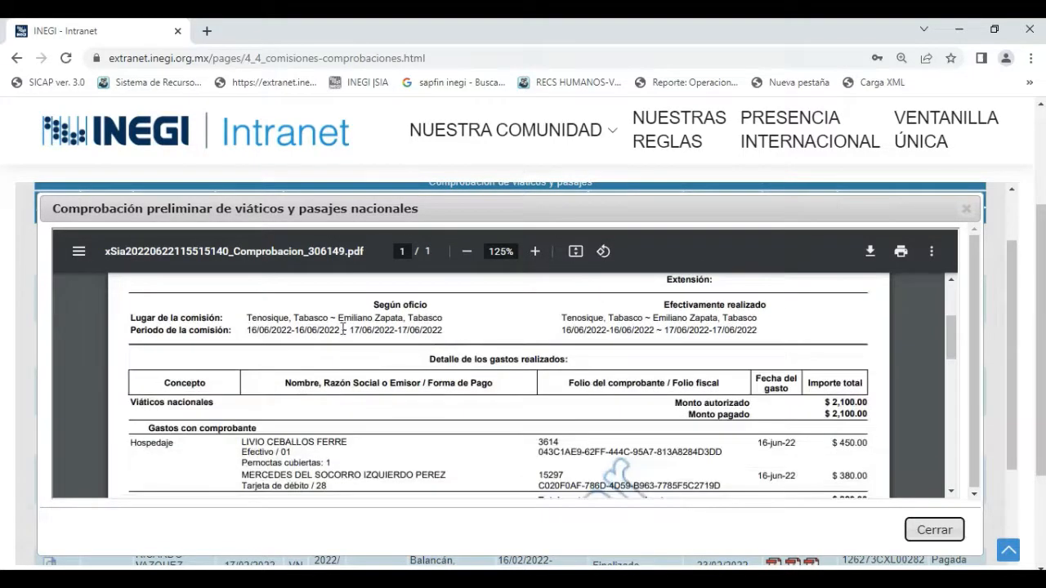
{"action": "scroll", "coordinate": [549, 331], "scroll_direction": "down", "scroll_amount": 2}
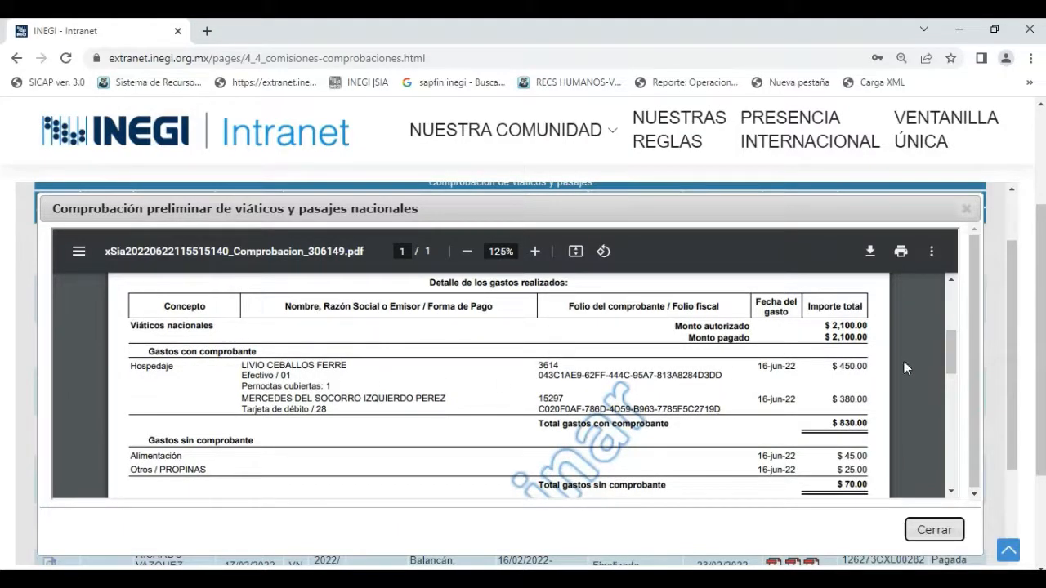
{"action": "scroll", "coordinate": [843, 445], "scroll_direction": "down", "scroll_amount": 4}
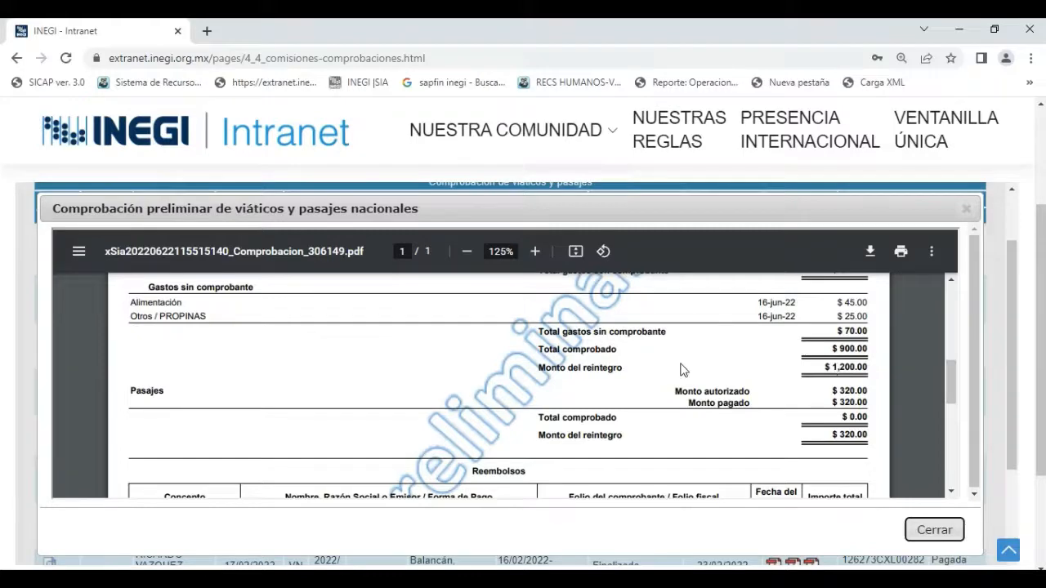
{"action": "scroll", "coordinate": [683, 370], "scroll_direction": "down", "scroll_amount": 1}
{"action": "scroll", "coordinate": [684, 370], "scroll_direction": "down", "scroll_amount": 2}
{"action": "scroll", "coordinate": [683, 369], "scroll_direction": "up", "scroll_amount": 2}
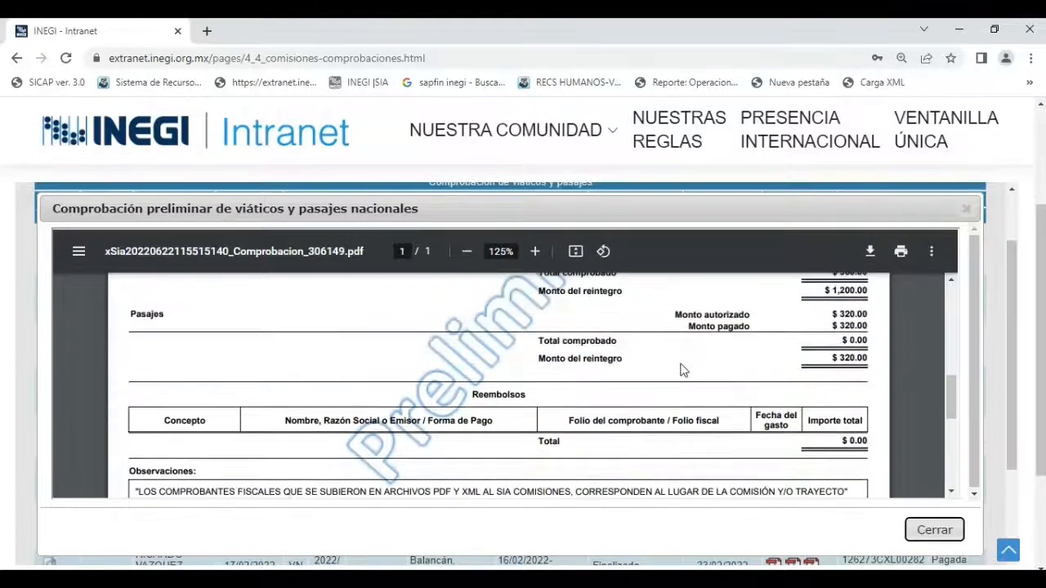
{"action": "scroll", "coordinate": [683, 369], "scroll_direction": "up", "scroll_amount": 1}
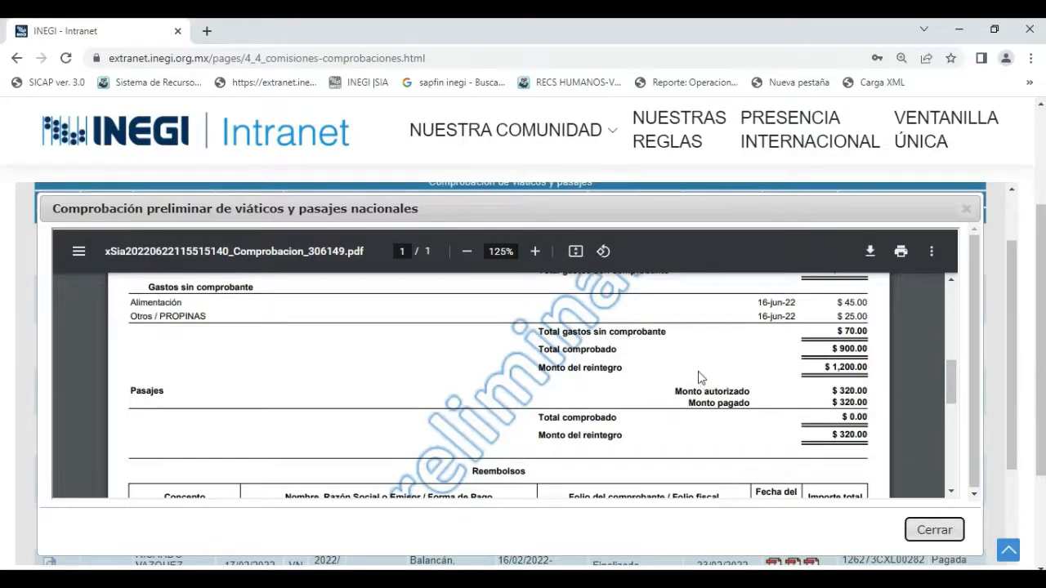
{"action": "scroll", "coordinate": [699, 376], "scroll_direction": "up", "scroll_amount": 1}
{"action": "scroll", "coordinate": [700, 365], "scroll_direction": "down", "scroll_amount": 2}
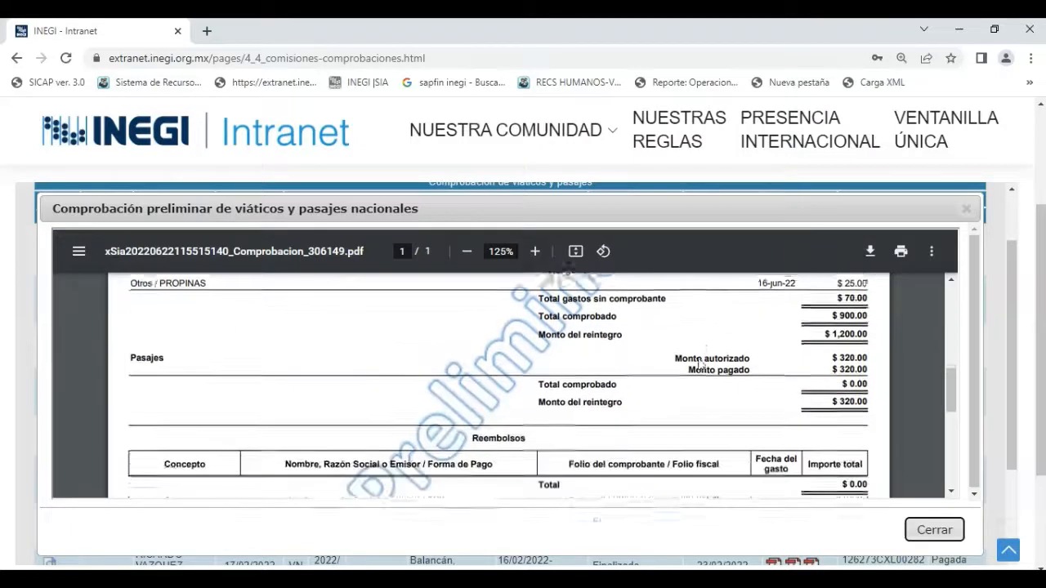
{"action": "scroll", "coordinate": [699, 362], "scroll_direction": "down", "scroll_amount": 1}
{"action": "scroll", "coordinate": [698, 365], "scroll_direction": "down", "scroll_amount": 3}
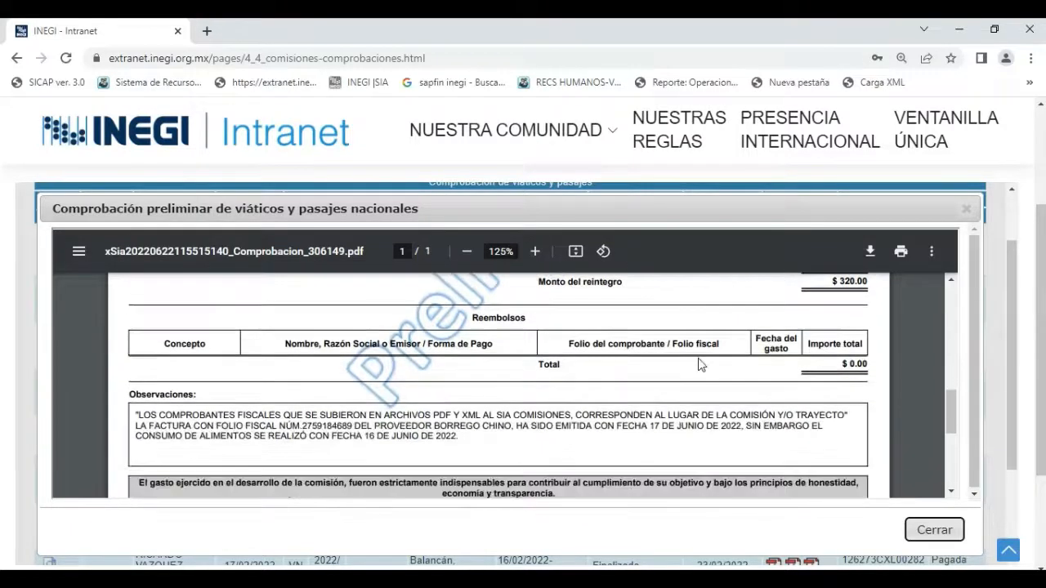
{"action": "scroll", "coordinate": [572, 409], "scroll_direction": "up", "scroll_amount": 5}
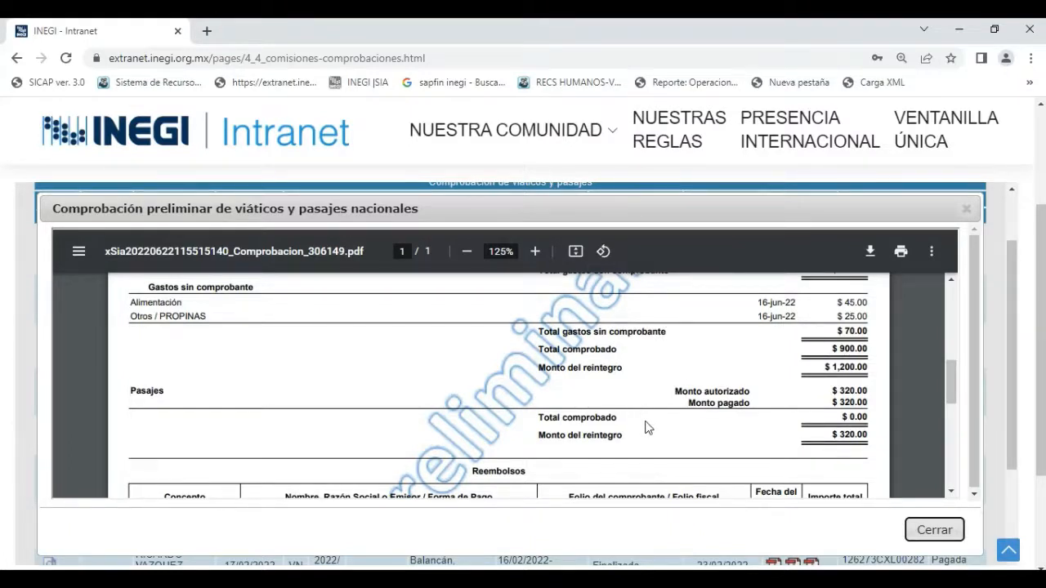
{"action": "scroll", "coordinate": [638, 419], "scroll_direction": "down", "scroll_amount": 4}
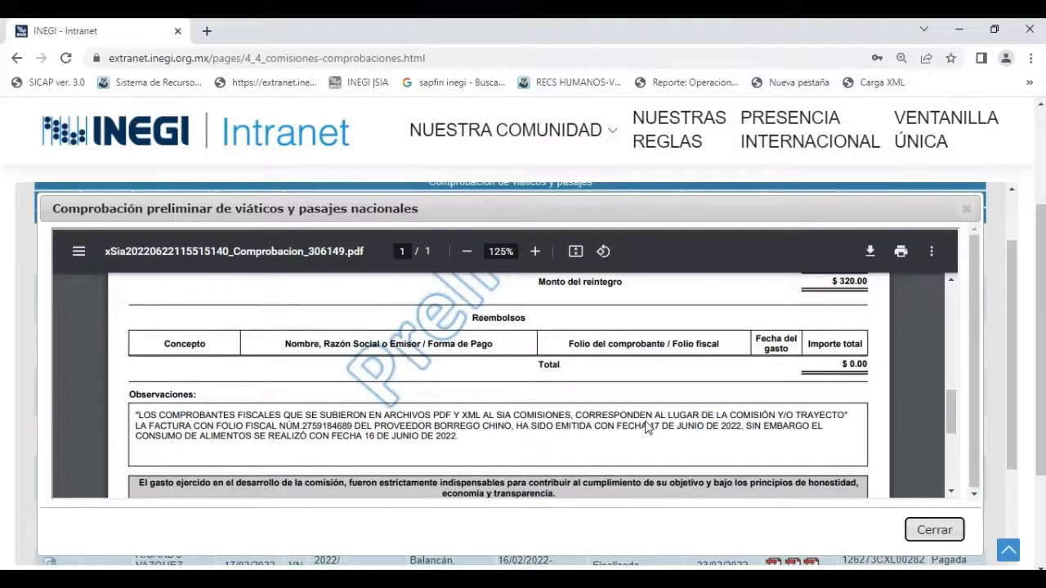
{"action": "scroll", "coordinate": [645, 427], "scroll_direction": "down", "scroll_amount": 2}
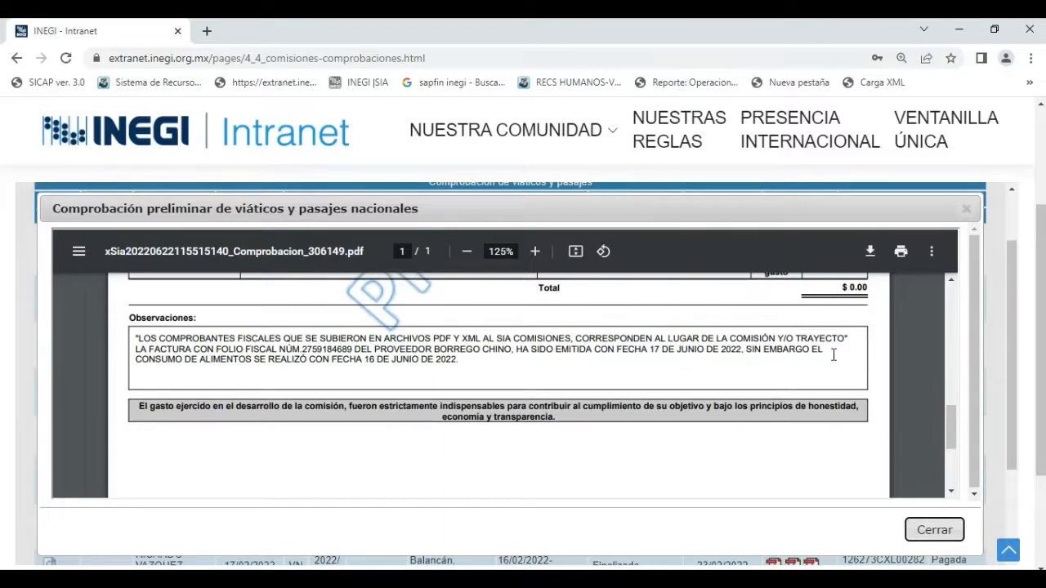
Recheck the expense breakdown and Observaciones through the end of the preliminary document, and close it.
{"action": "scroll", "coordinate": [745, 331], "scroll_direction": "up", "scroll_amount": 3}
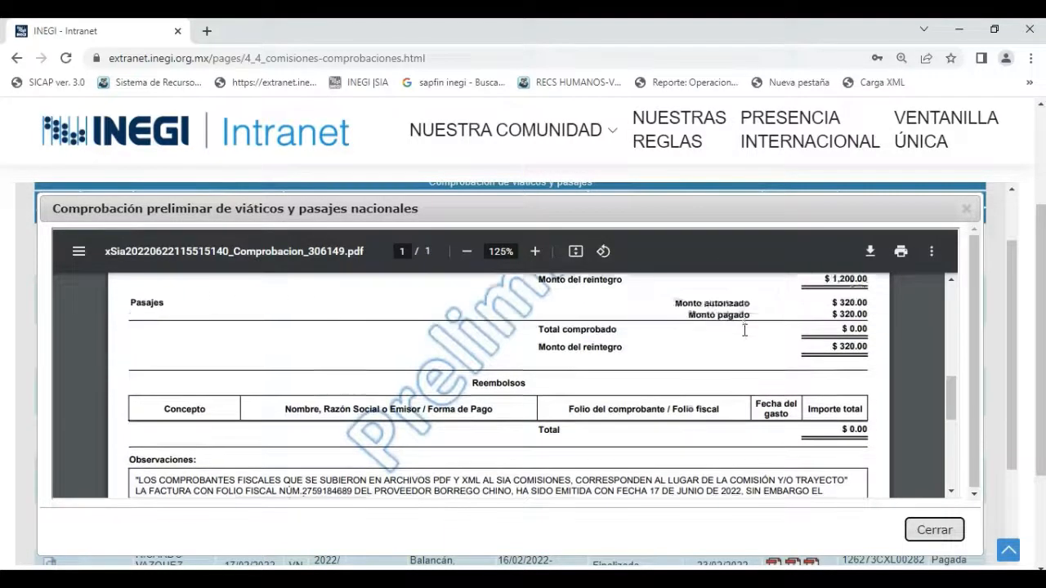
{"action": "scroll", "coordinate": [744, 331], "scroll_direction": "up", "scroll_amount": 4}
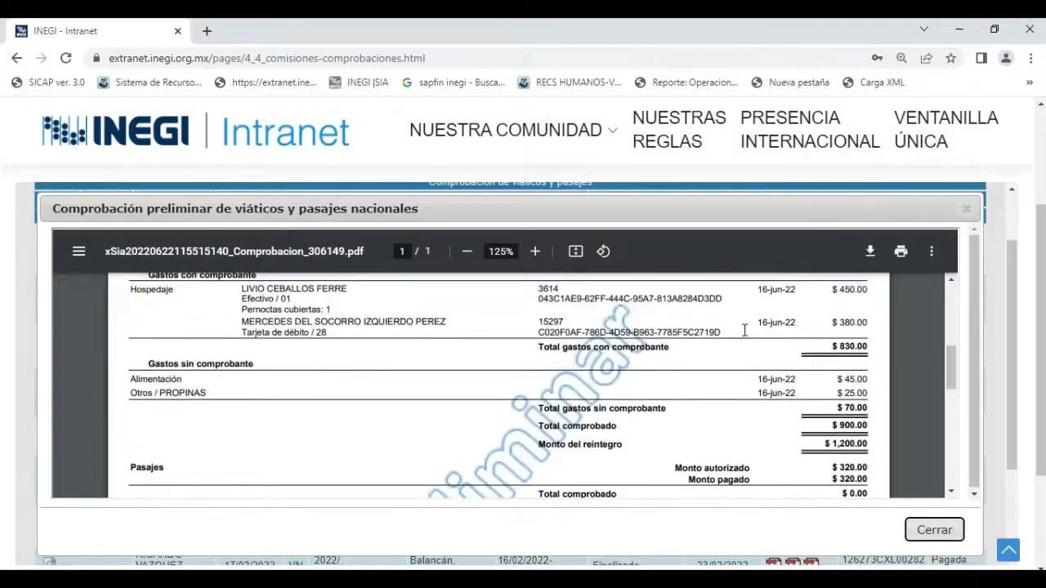
{"action": "scroll", "coordinate": [731, 337], "scroll_direction": "down", "scroll_amount": 4}
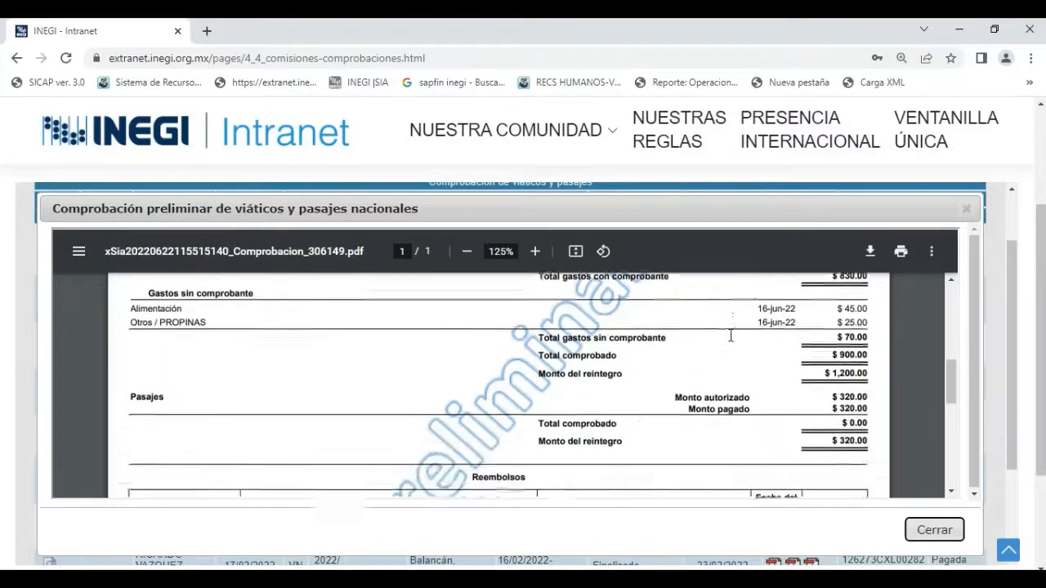
{"action": "scroll", "coordinate": [732, 337], "scroll_direction": "down", "scroll_amount": 2}
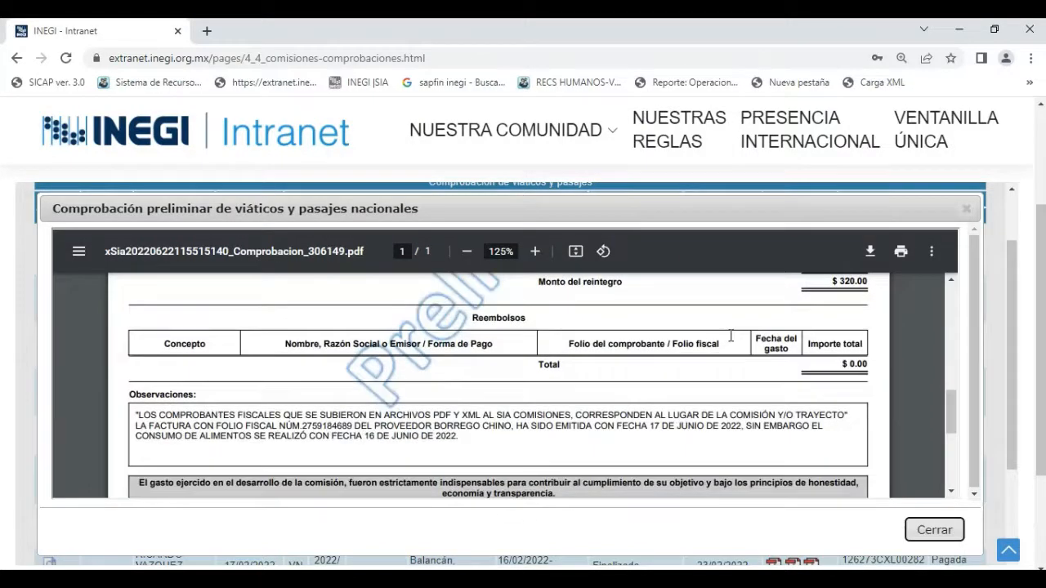
{"action": "scroll", "coordinate": [332, 395], "scroll_direction": "down", "scroll_amount": 2}
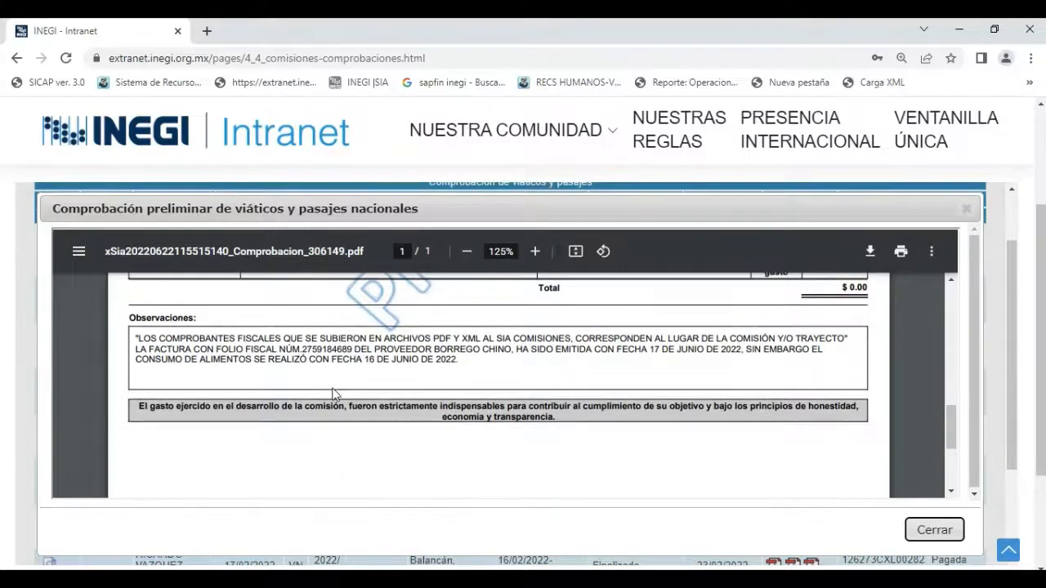
{"action": "scroll", "coordinate": [333, 395], "scroll_direction": "down", "scroll_amount": 5}
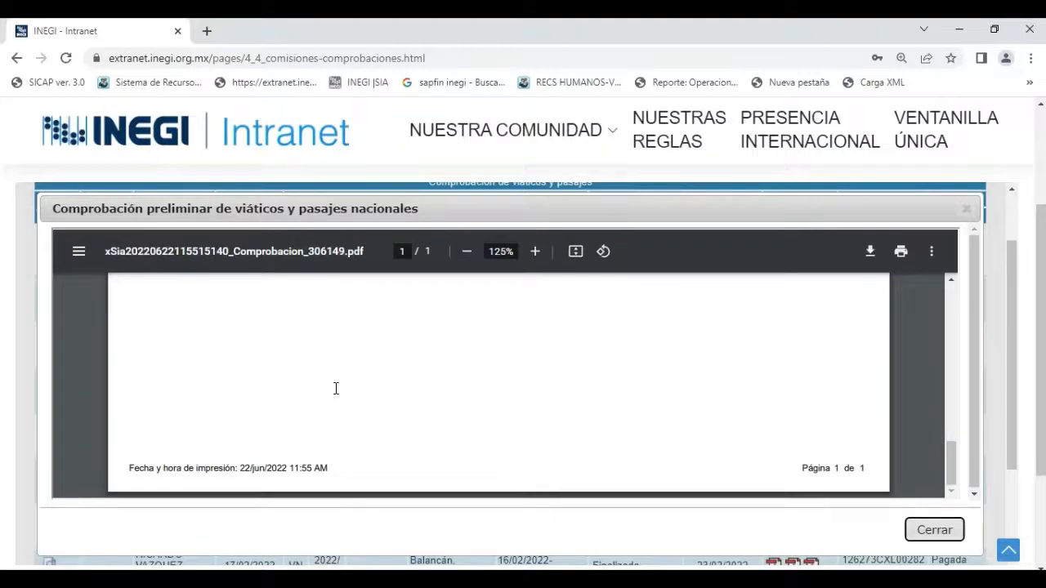
{"action": "scroll", "coordinate": [336, 388], "scroll_direction": "up", "scroll_amount": 3}
{"action": "scroll", "coordinate": [336, 388], "scroll_direction": "up", "scroll_amount": 10}
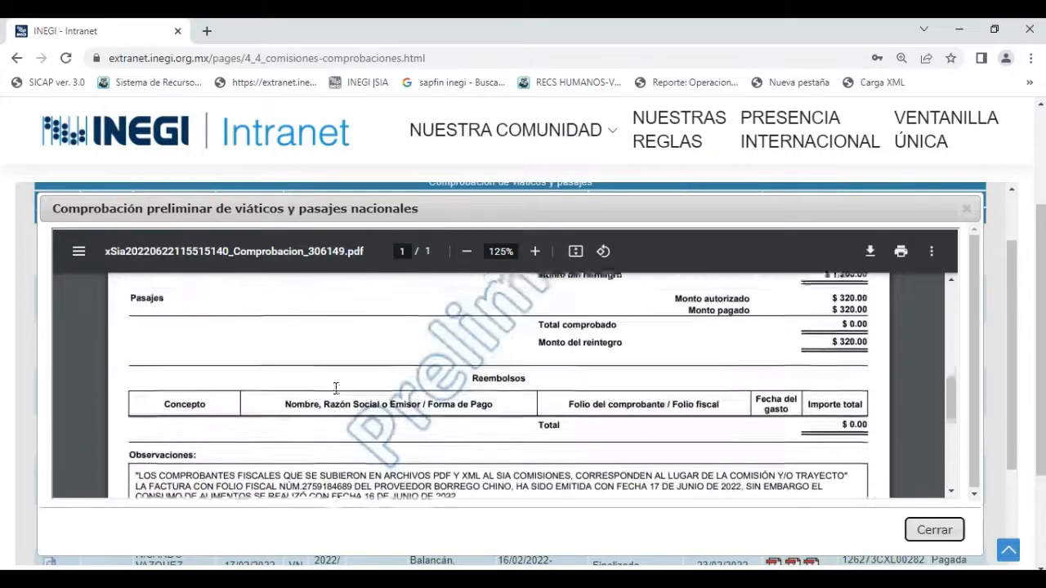
{"action": "scroll", "coordinate": [336, 388], "scroll_direction": "up", "scroll_amount": 8}
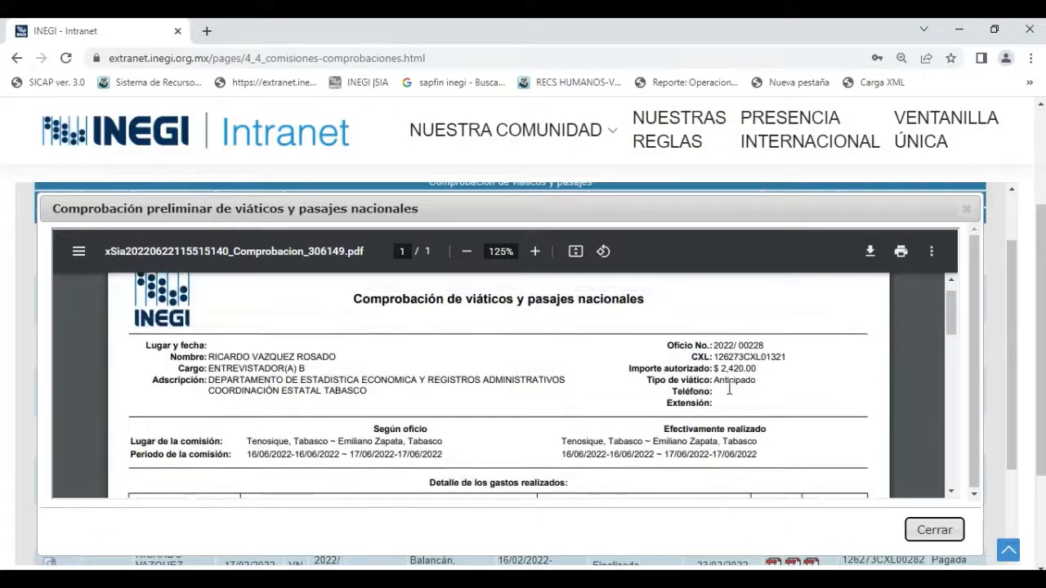
{"action": "left_click", "coordinate": [934, 532]}
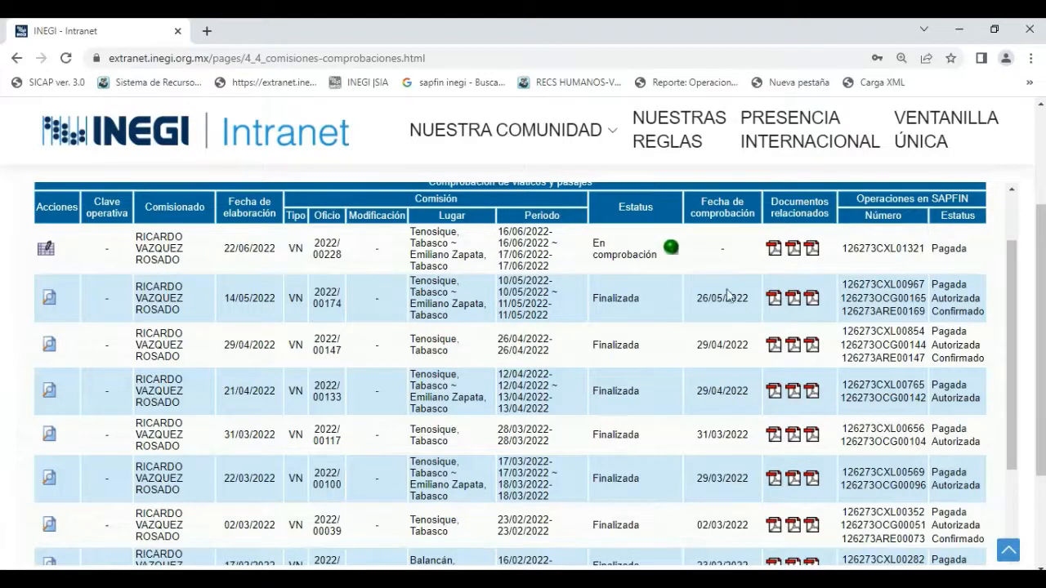
Reopen the preliminary comprobación of the June commission, review its reintegro amounts and Observaciones, and close it.
{"action": "left_click", "coordinate": [793, 248]}
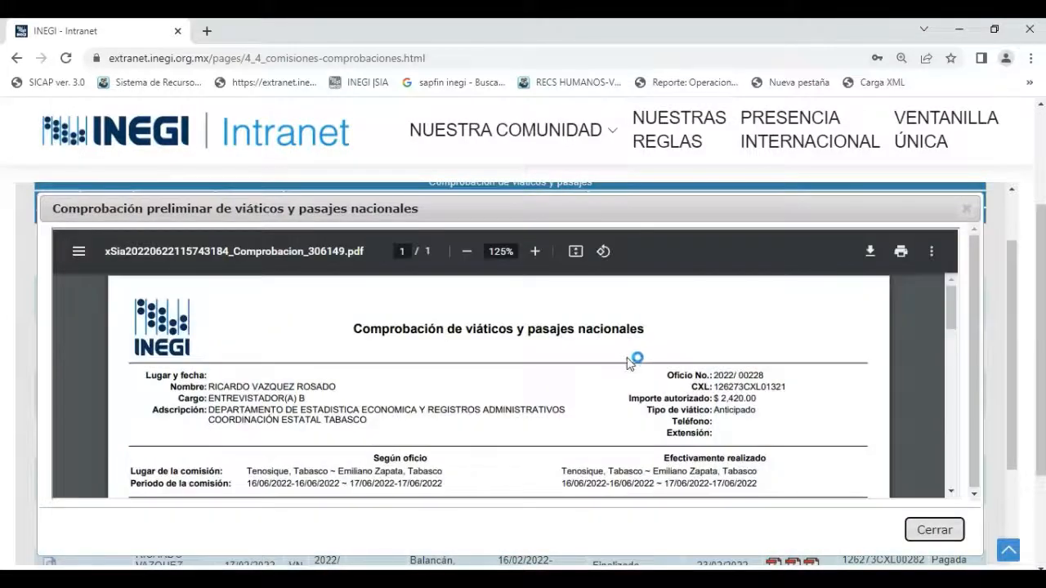
{"action": "scroll", "coordinate": [628, 362], "scroll_direction": "down", "scroll_amount": 2}
{"action": "scroll", "coordinate": [628, 362], "scroll_direction": "down", "scroll_amount": 4}
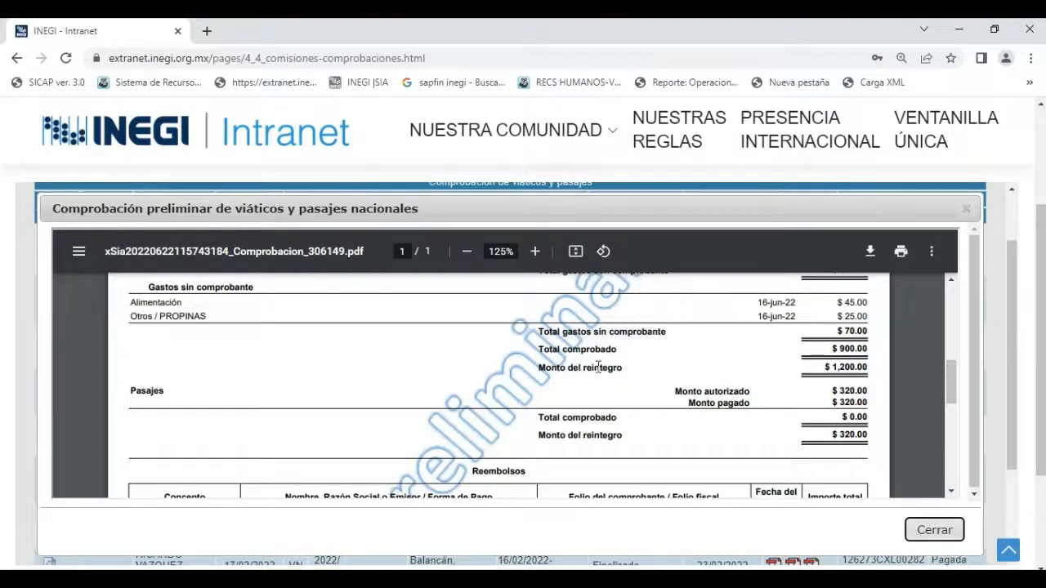
{"action": "scroll", "coordinate": [536, 414], "scroll_direction": "up", "scroll_amount": 1}
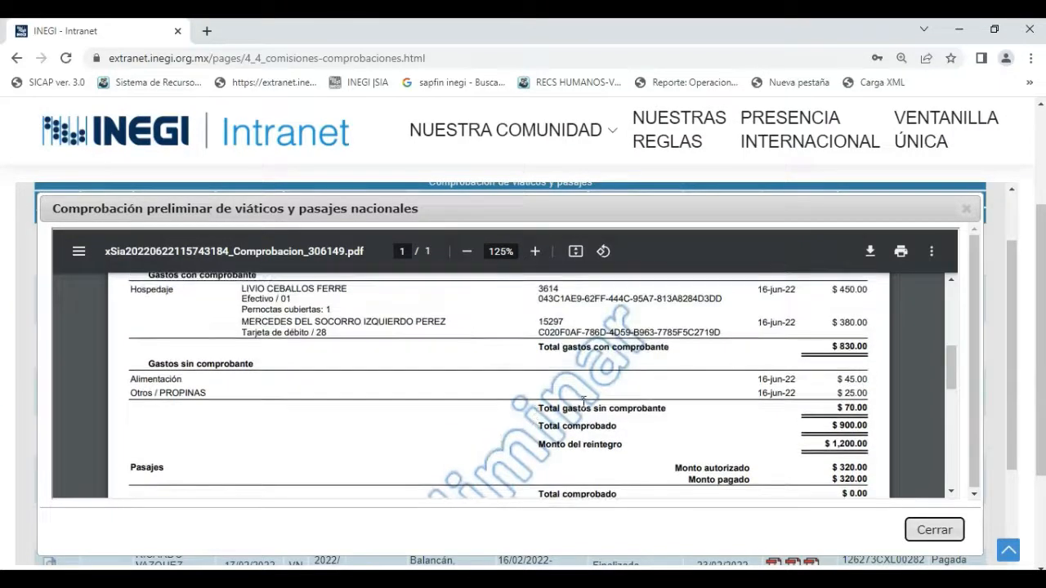
{"action": "scroll", "coordinate": [691, 363], "scroll_direction": "down", "scroll_amount": 1}
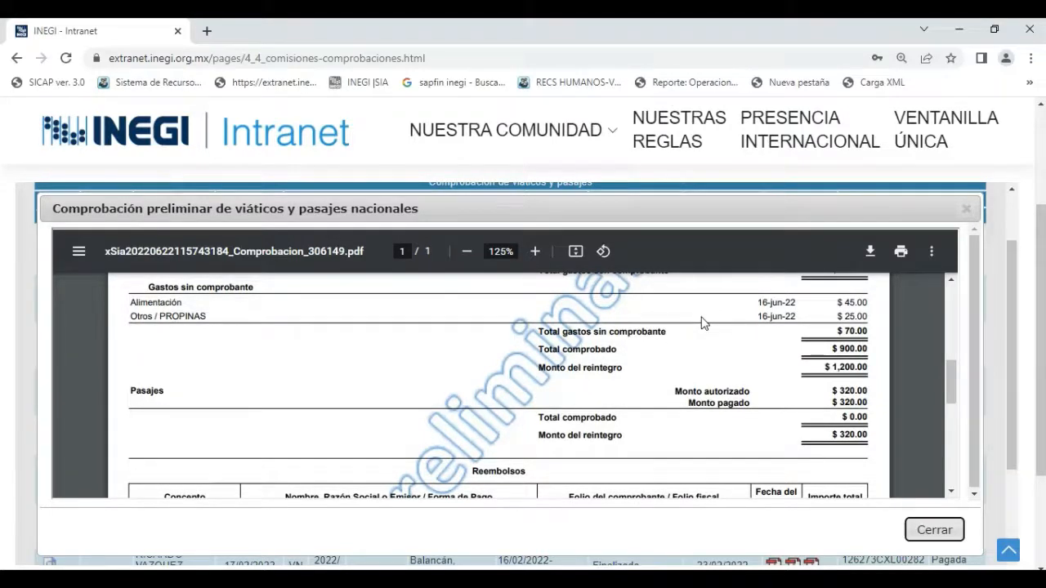
{"action": "scroll", "coordinate": [703, 323], "scroll_direction": "down", "scroll_amount": 5}
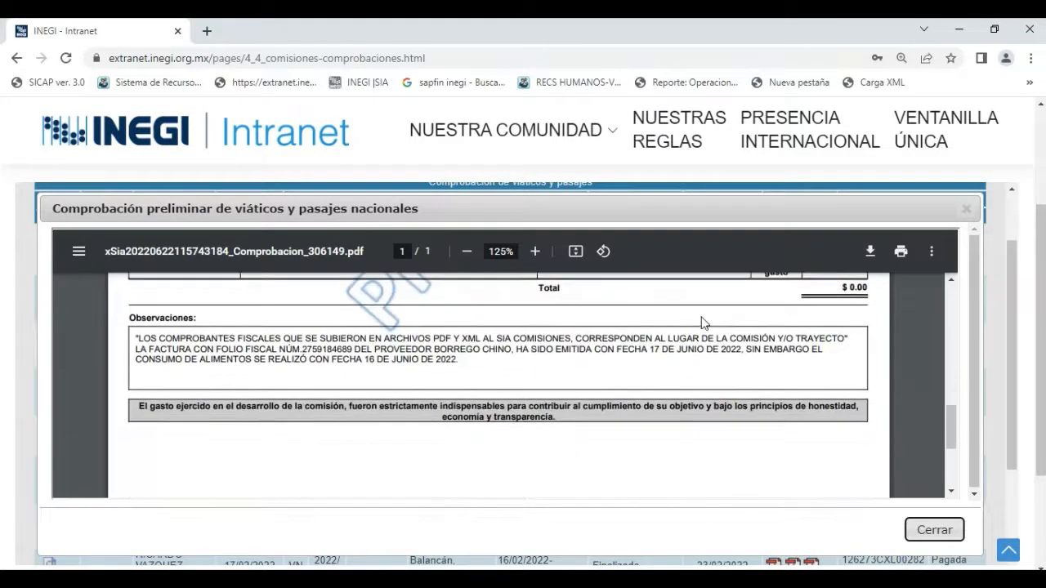
{"action": "left_click", "coordinate": [934, 530]}
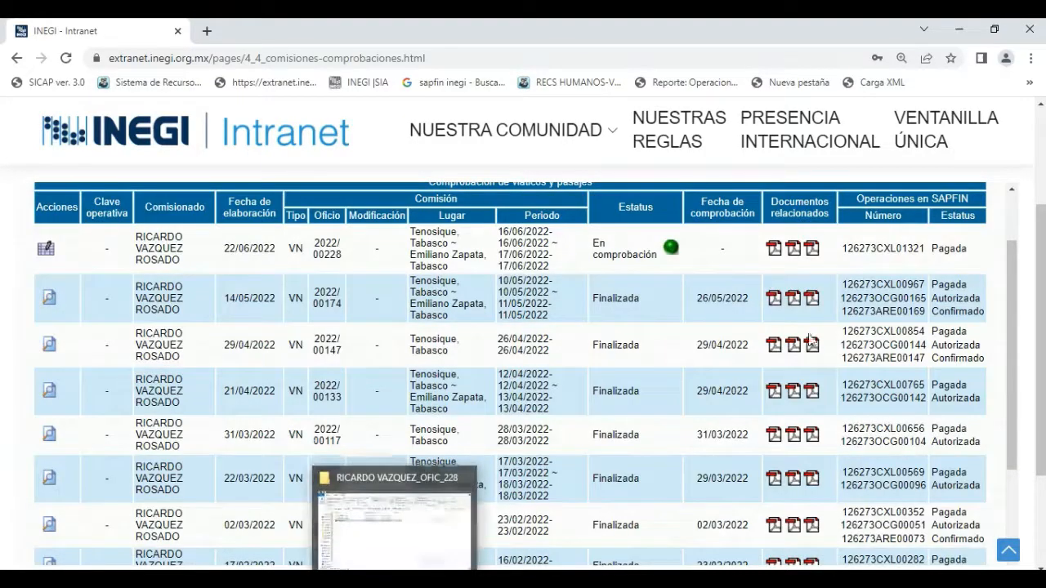
Open the finalized comprobación document for the 10–11 May 2022 commission and review its expenses, reintegro, Pasajes, Observaciones and digital authorizations.
{"action": "left_click", "coordinate": [794, 298]}
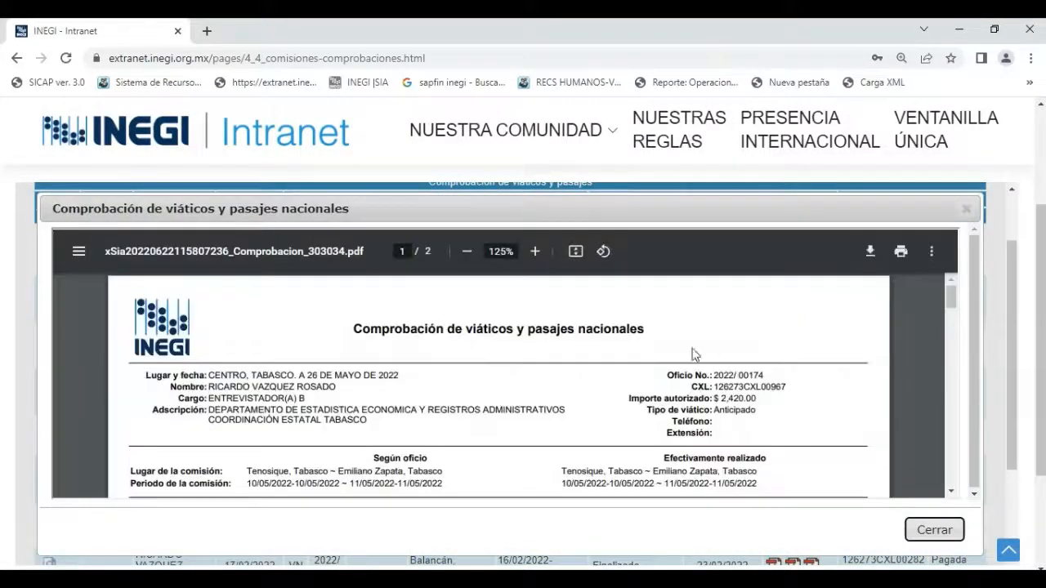
{"action": "scroll", "coordinate": [555, 393], "scroll_direction": "down", "scroll_amount": 3}
{"action": "scroll", "coordinate": [555, 394], "scroll_direction": "down", "scroll_amount": 1}
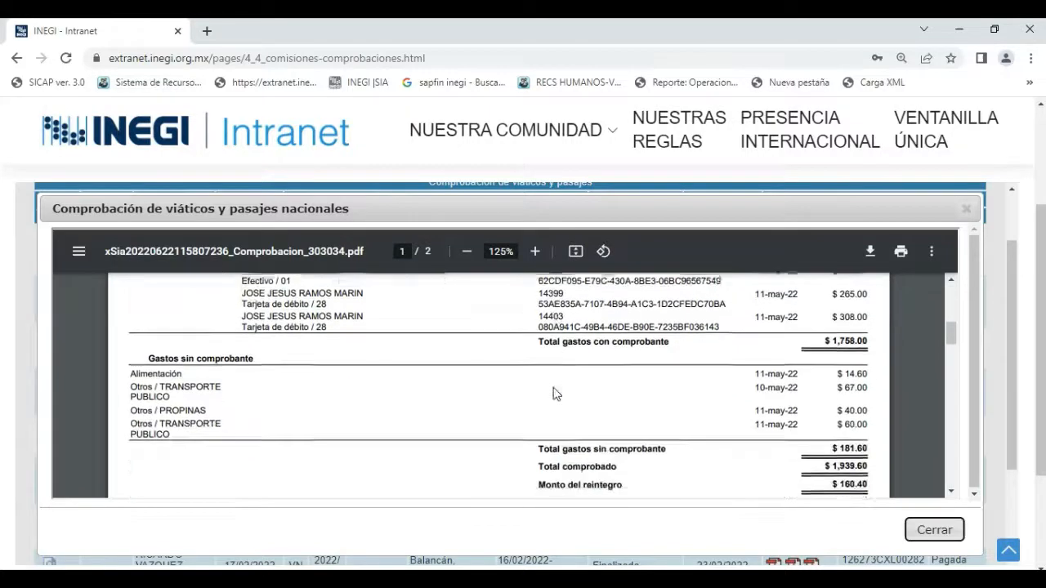
{"action": "scroll", "coordinate": [555, 393], "scroll_direction": "down", "scroll_amount": 1}
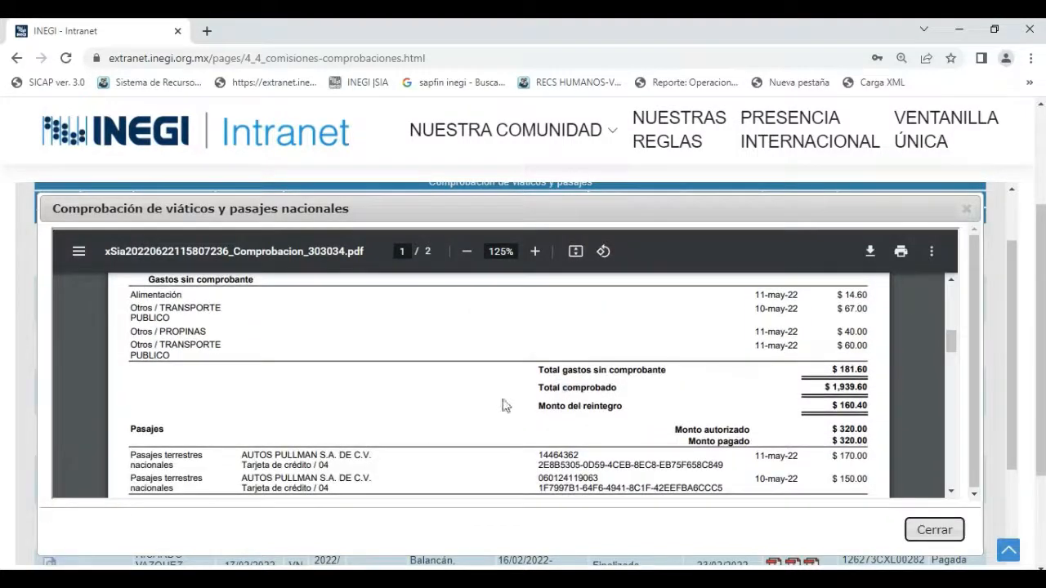
{"action": "scroll", "coordinate": [480, 393], "scroll_direction": "down", "scroll_amount": 1}
{"action": "scroll", "coordinate": [479, 392], "scroll_direction": "down", "scroll_amount": 3}
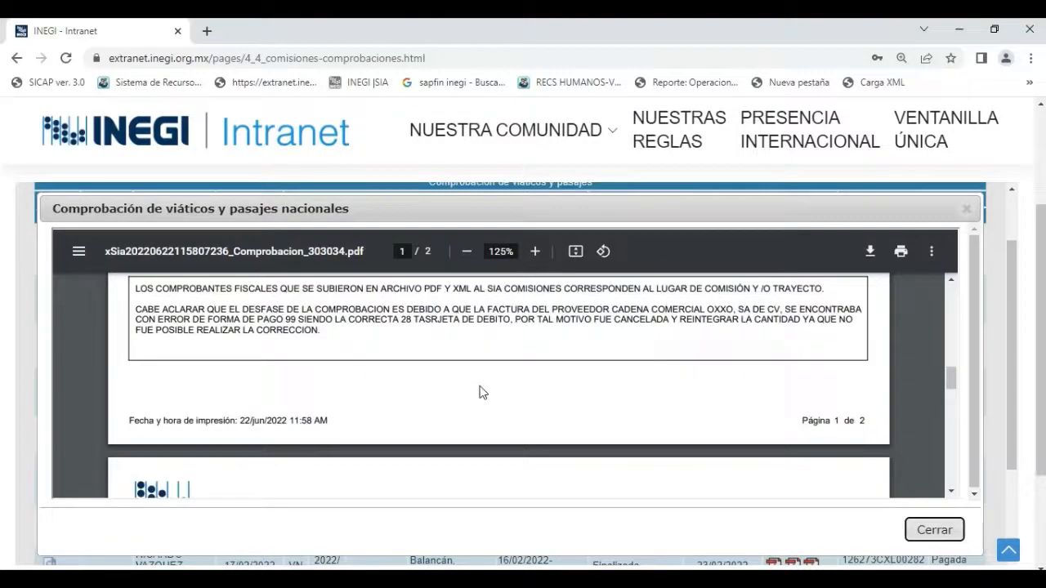
{"action": "scroll", "coordinate": [480, 392], "scroll_direction": "down", "scroll_amount": 2}
{"action": "scroll", "coordinate": [480, 392], "scroll_direction": "down", "scroll_amount": 1}
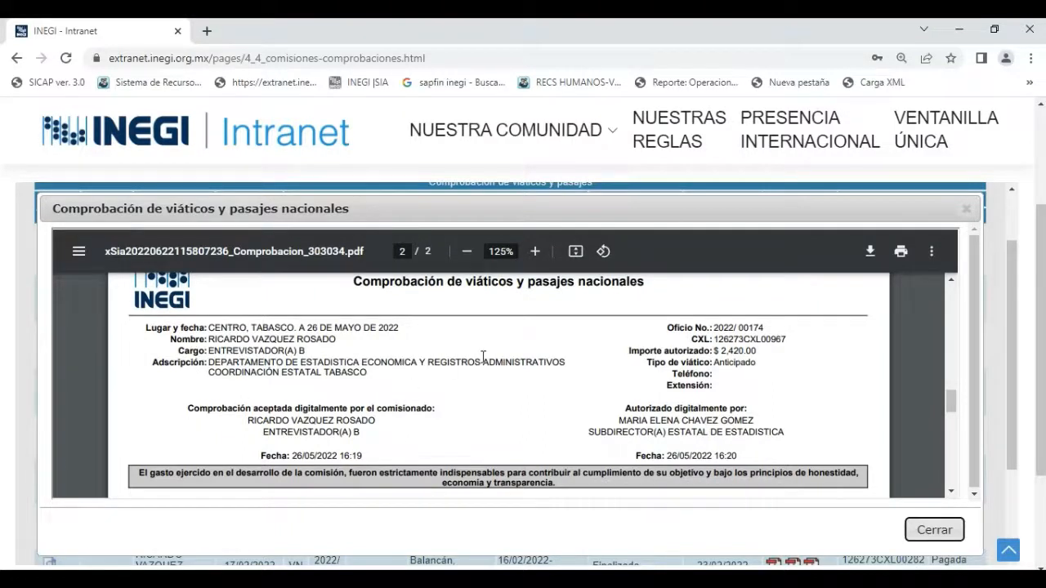
Recheck the May commission's expense details, Observaciones and digital acceptance and authorization section, and close the document.
{"action": "scroll", "coordinate": [484, 358], "scroll_direction": "up", "scroll_amount": 1}
{"action": "scroll", "coordinate": [483, 357], "scroll_direction": "up", "scroll_amount": 8}
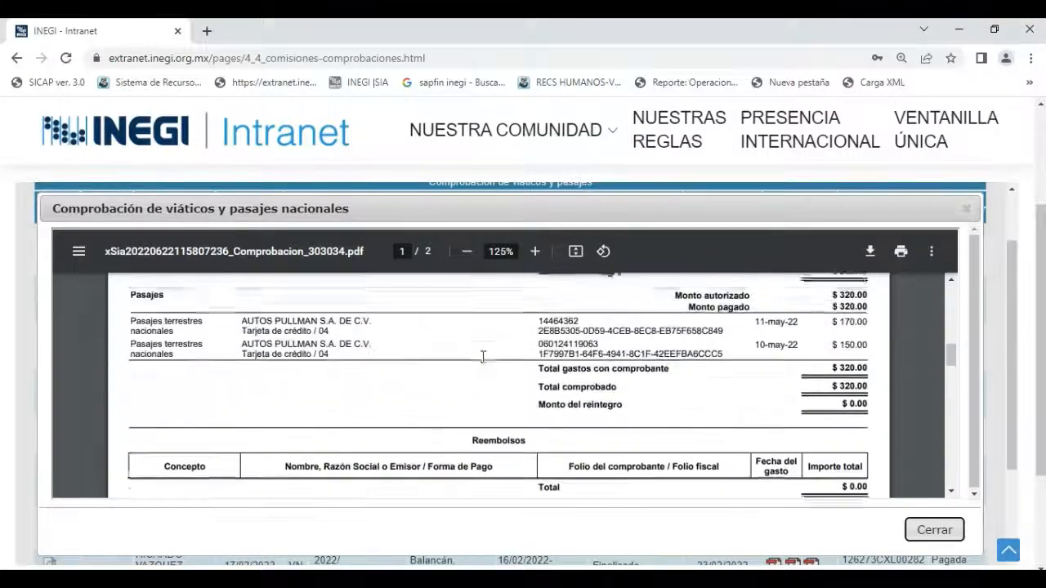
{"action": "scroll", "coordinate": [483, 357], "scroll_direction": "up", "scroll_amount": 5}
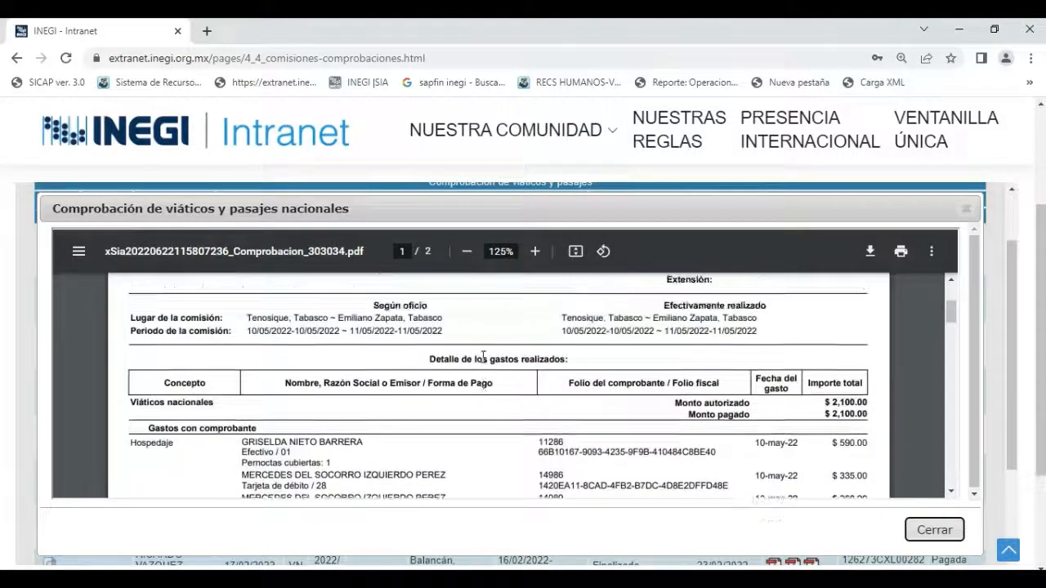
{"action": "scroll", "coordinate": [483, 357], "scroll_direction": "down", "scroll_amount": 3}
{"action": "scroll", "coordinate": [483, 357], "scroll_direction": "down", "scroll_amount": 10}
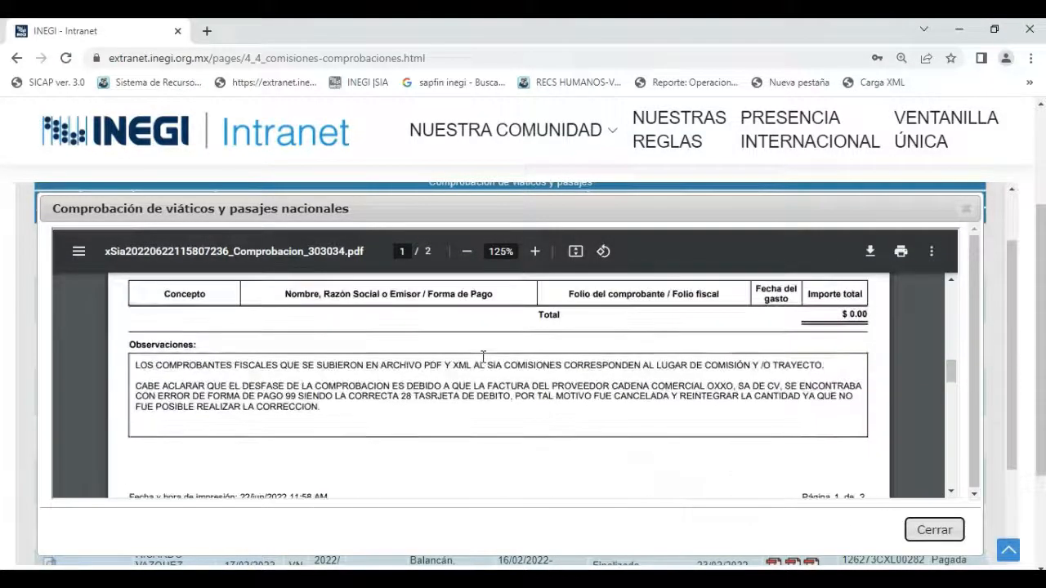
{"action": "scroll", "coordinate": [483, 357], "scroll_direction": "down", "scroll_amount": 2}
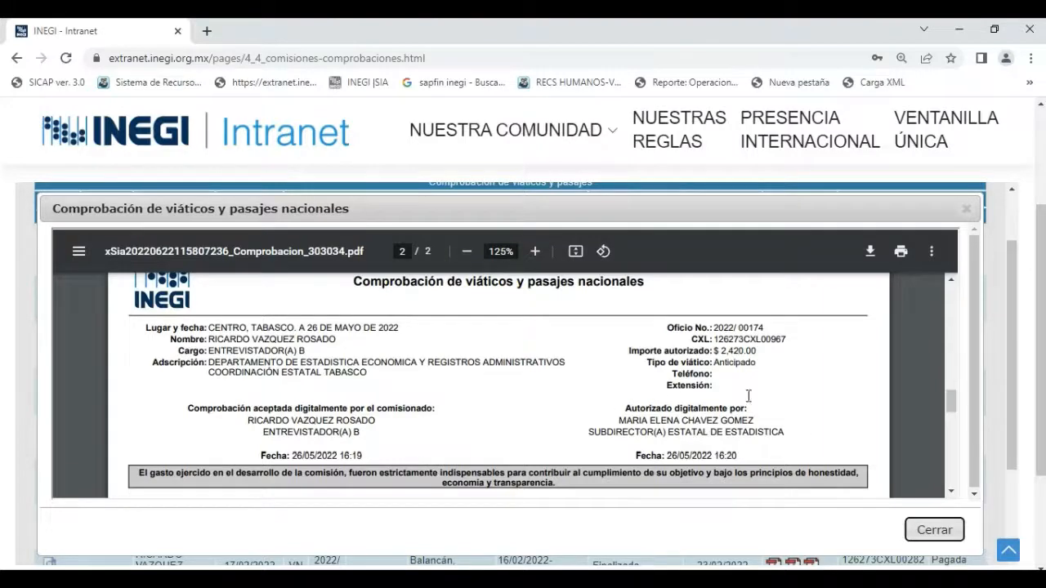
{"action": "left_click", "coordinate": [935, 531]}
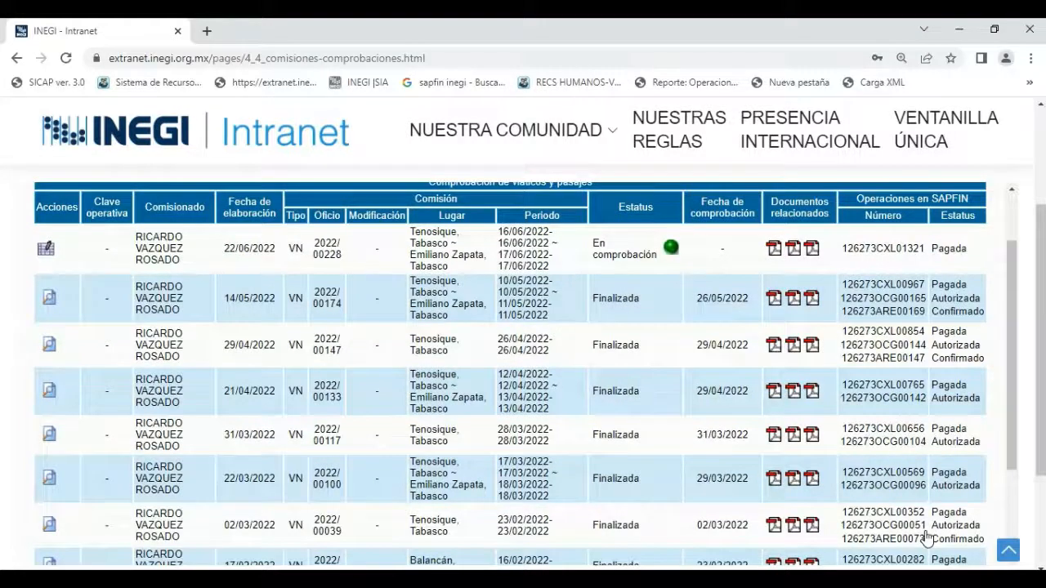